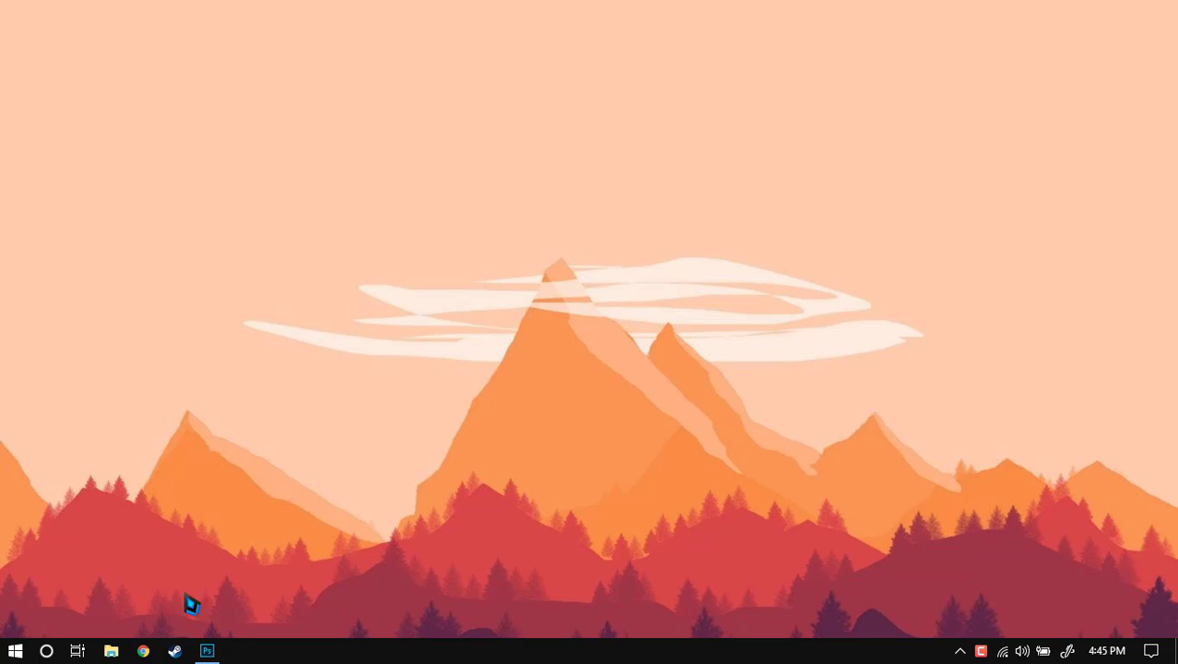
- Switch to the Photoshop window from the taskbar to show its Get Started screen
left_click(207, 649)
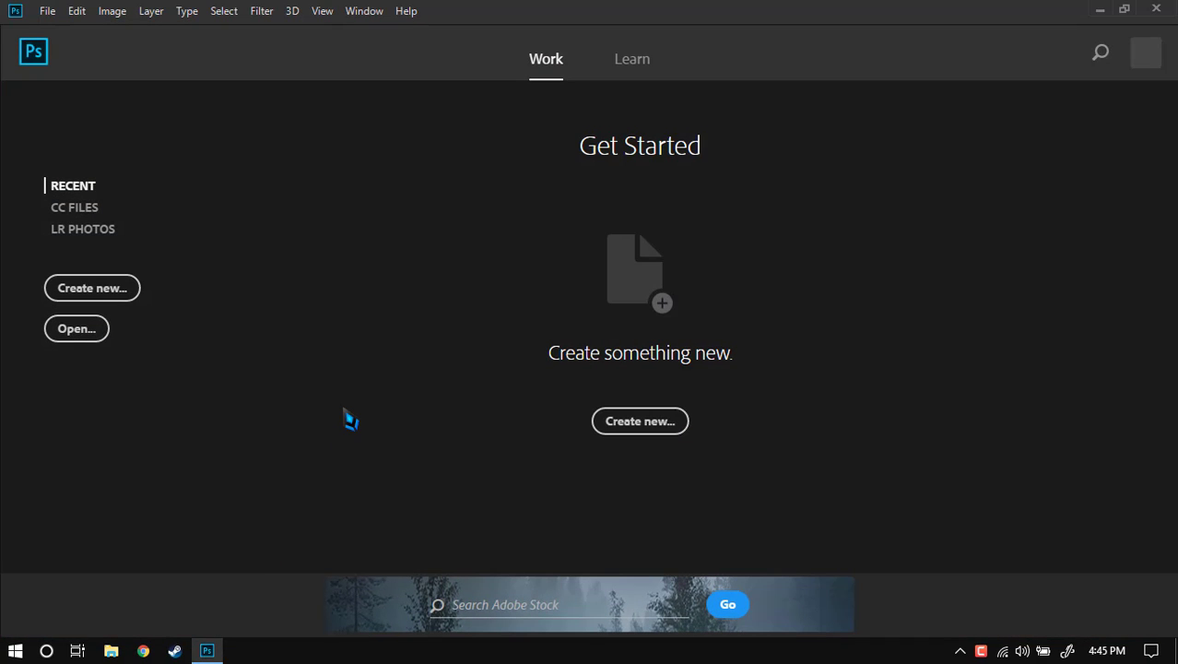
- Create an Untitled-1 artboard document, 3.75 × 2.25 inches at 300 ppi
left_click(134, 297)
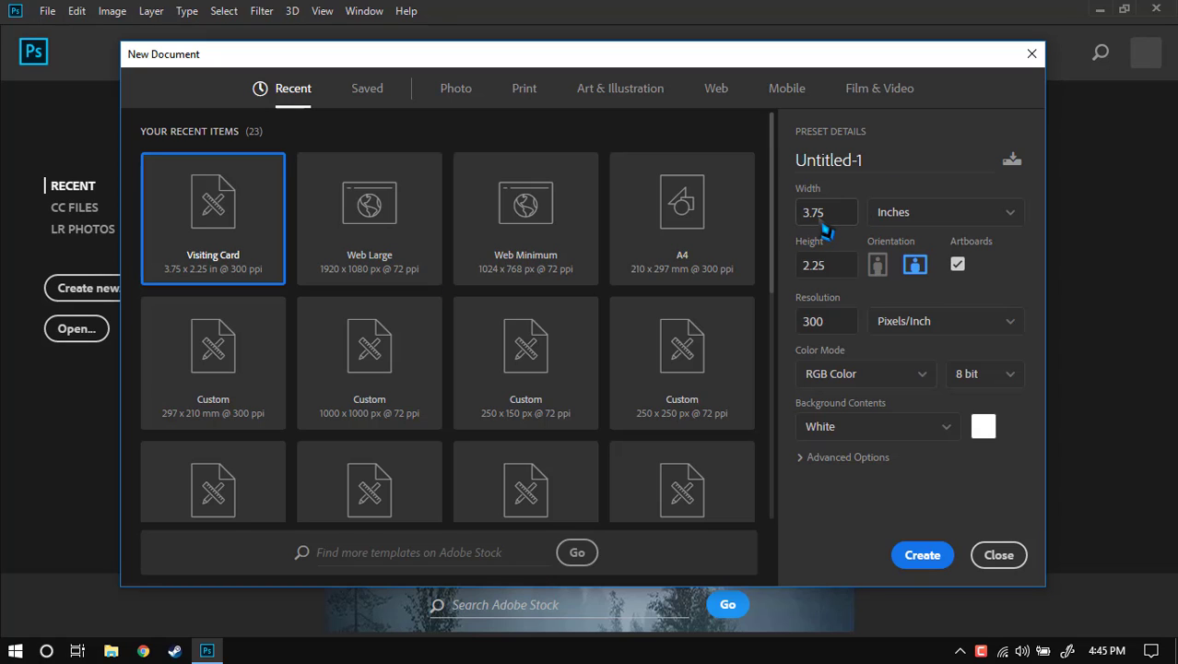
left_click_drag(828, 215, 799, 215)
left_click(837, 215)
left_click(951, 218)
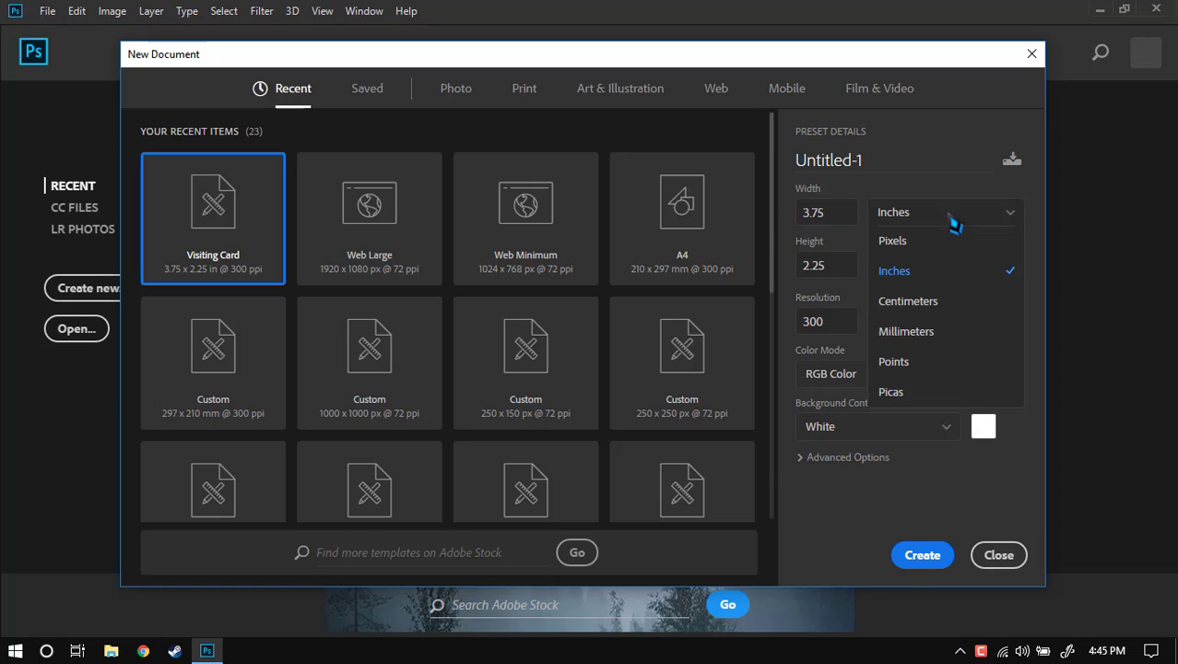
left_click(900, 272)
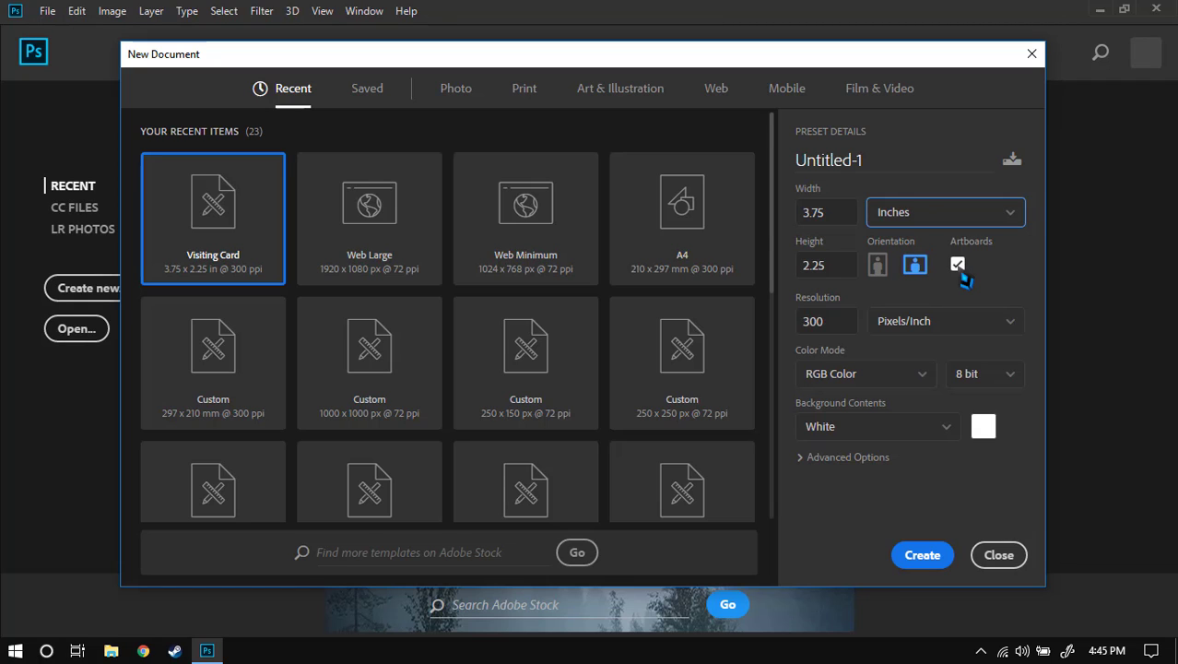
left_click_drag(833, 322, 802, 327)
left_click(790, 312)
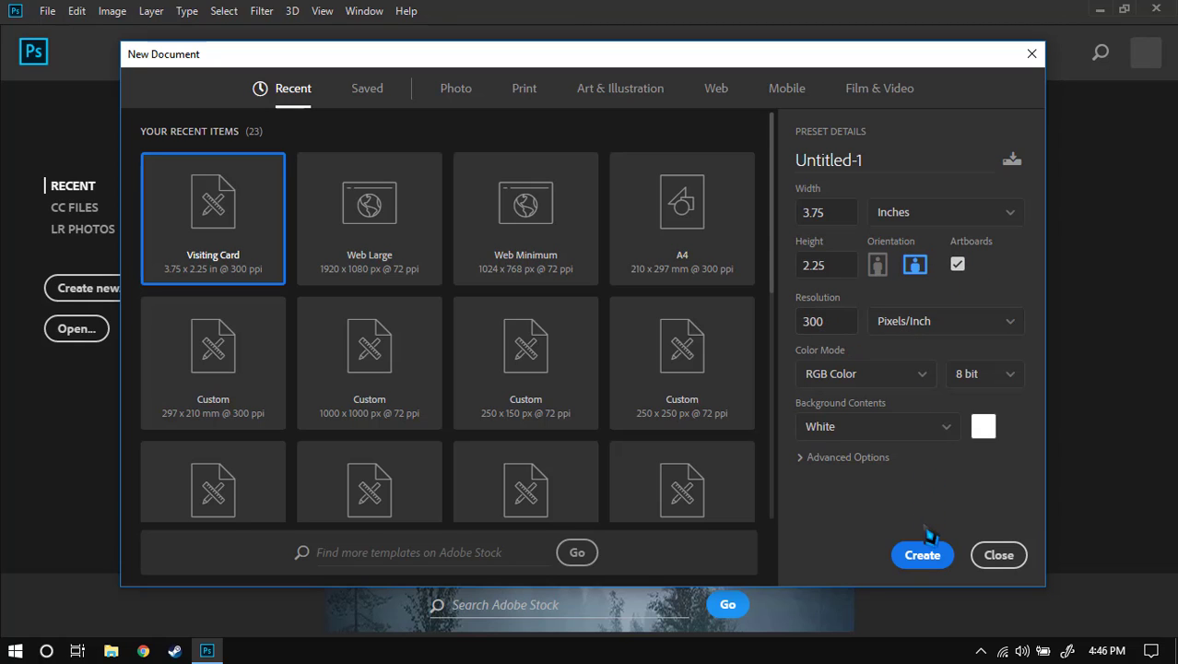
left_click(921, 560)
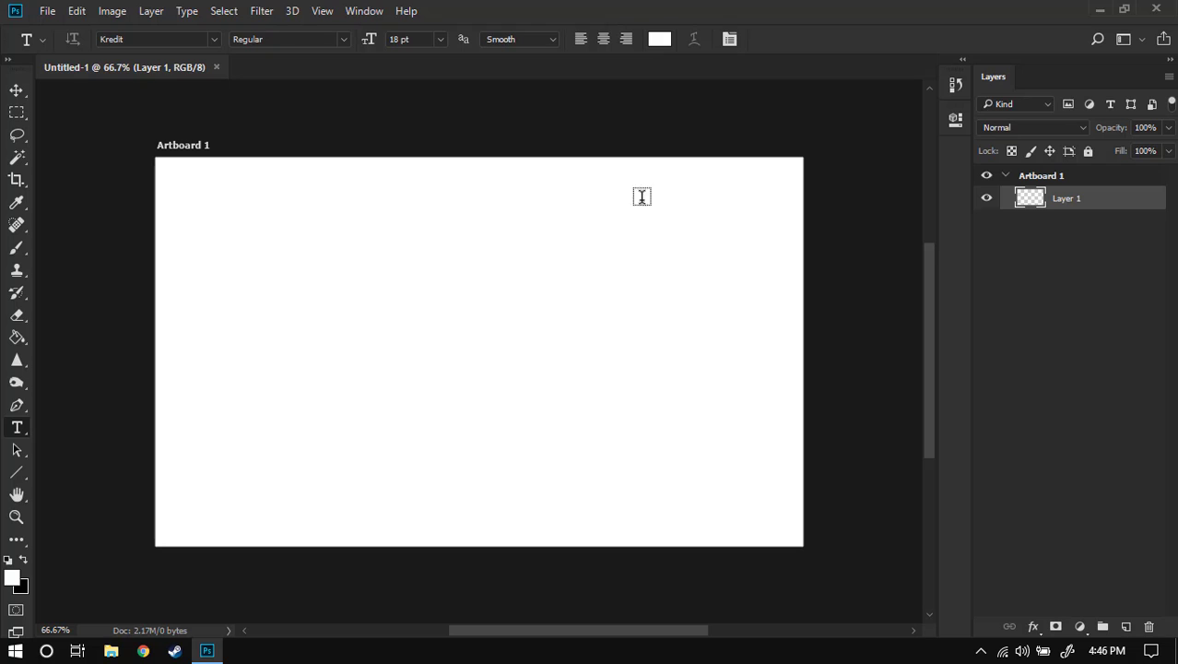
left_click(206, 144)
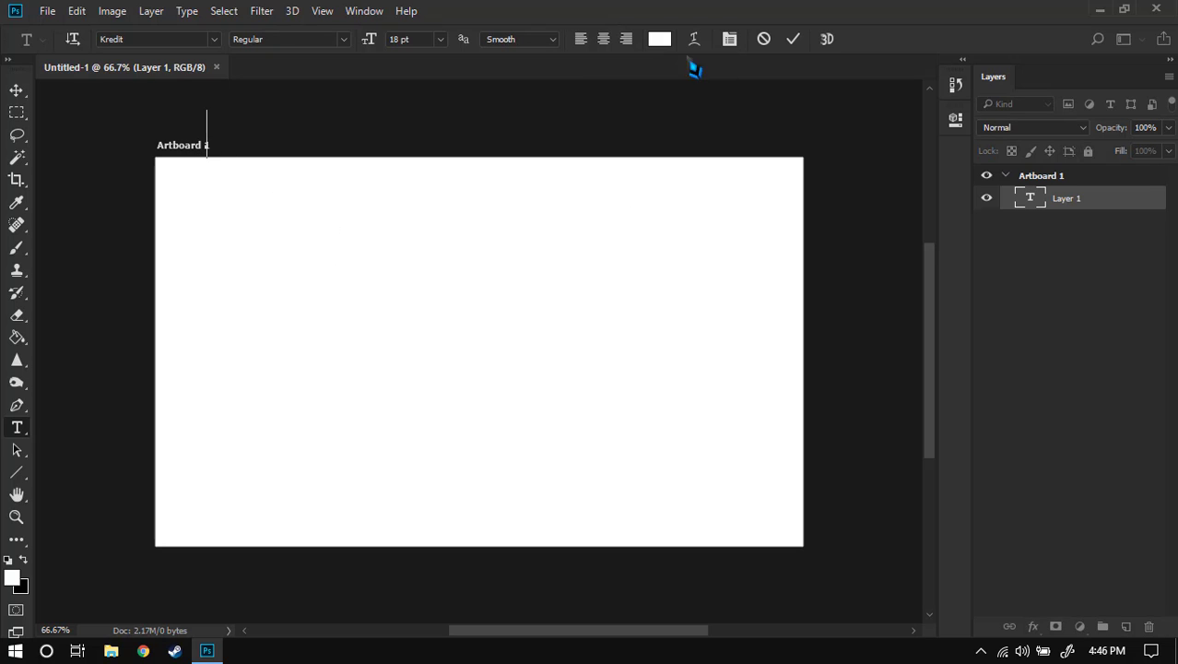
left_click(761, 39)
left_click(16, 90)
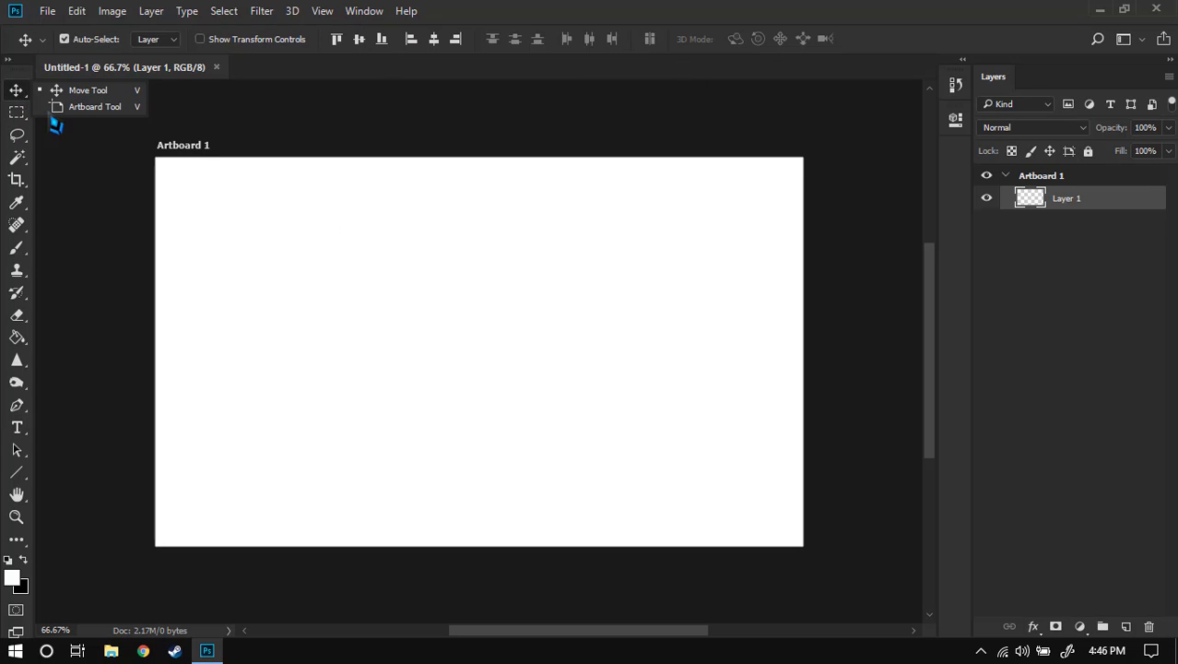
left_click(170, 203)
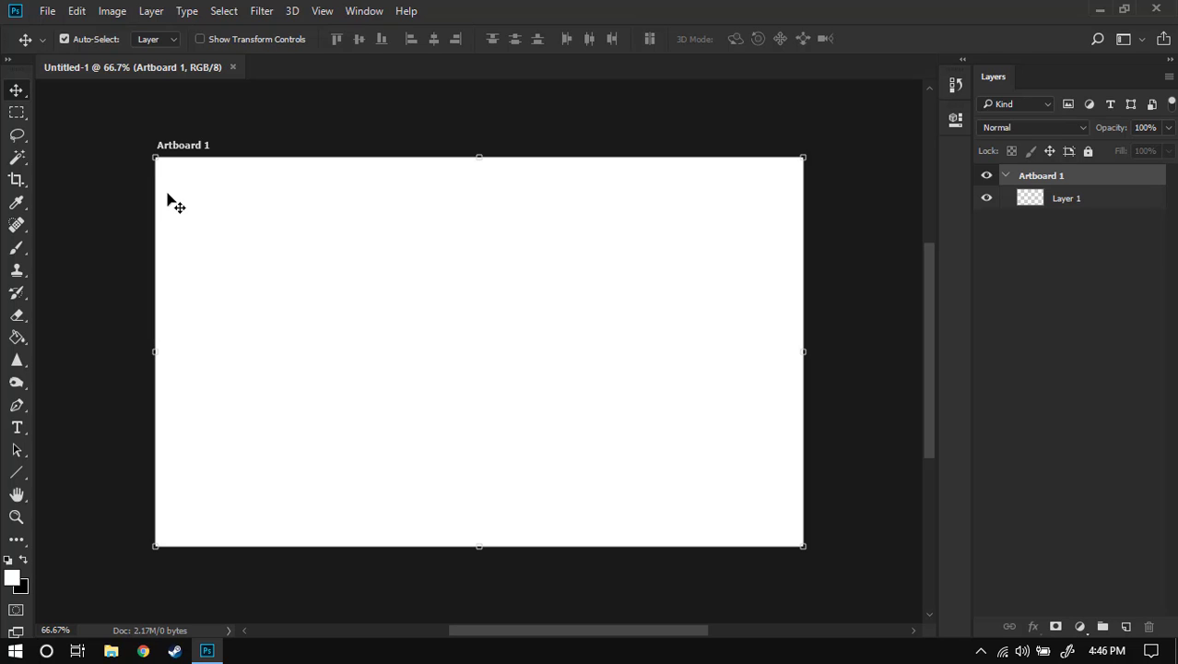
- Turn on rulers and place guides along the artboard's top, left, right and bottom edges
key("ctrl+r")
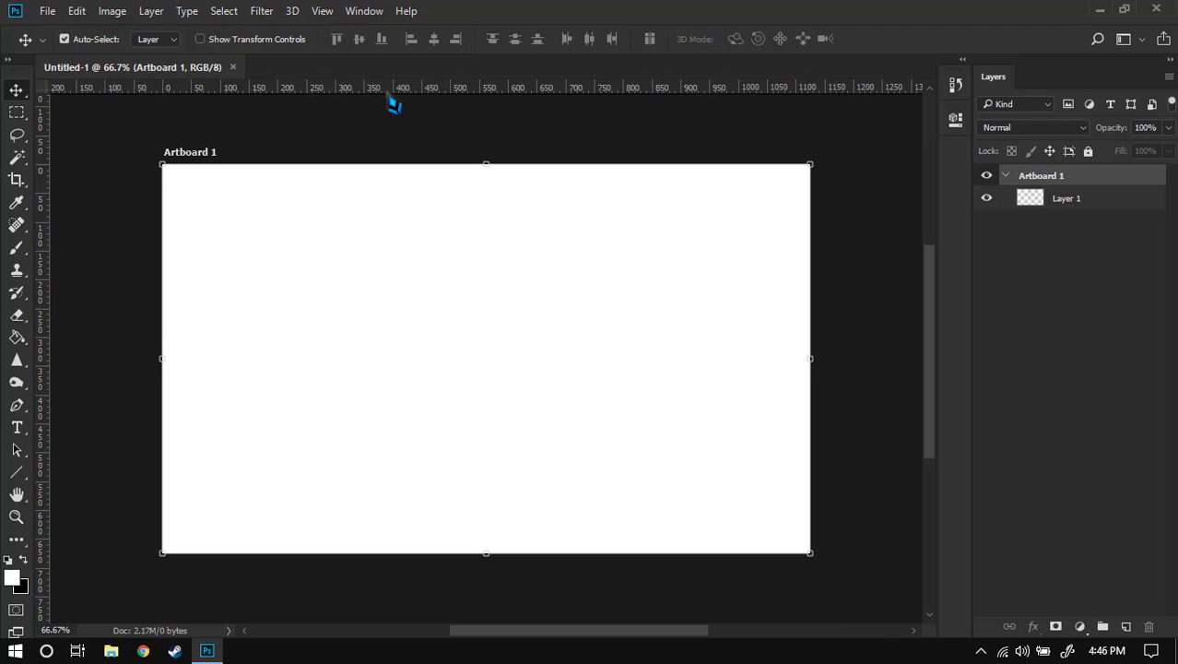
left_click_drag(391, 90, 391, 170)
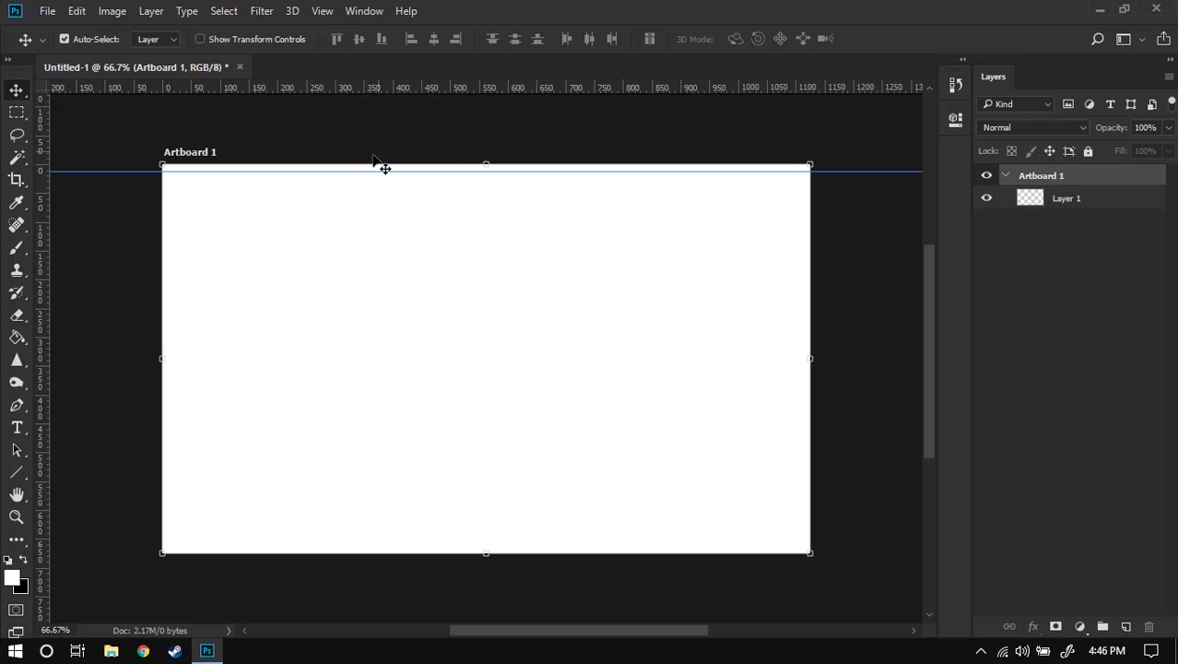
left_click_drag(43, 297, 170, 277)
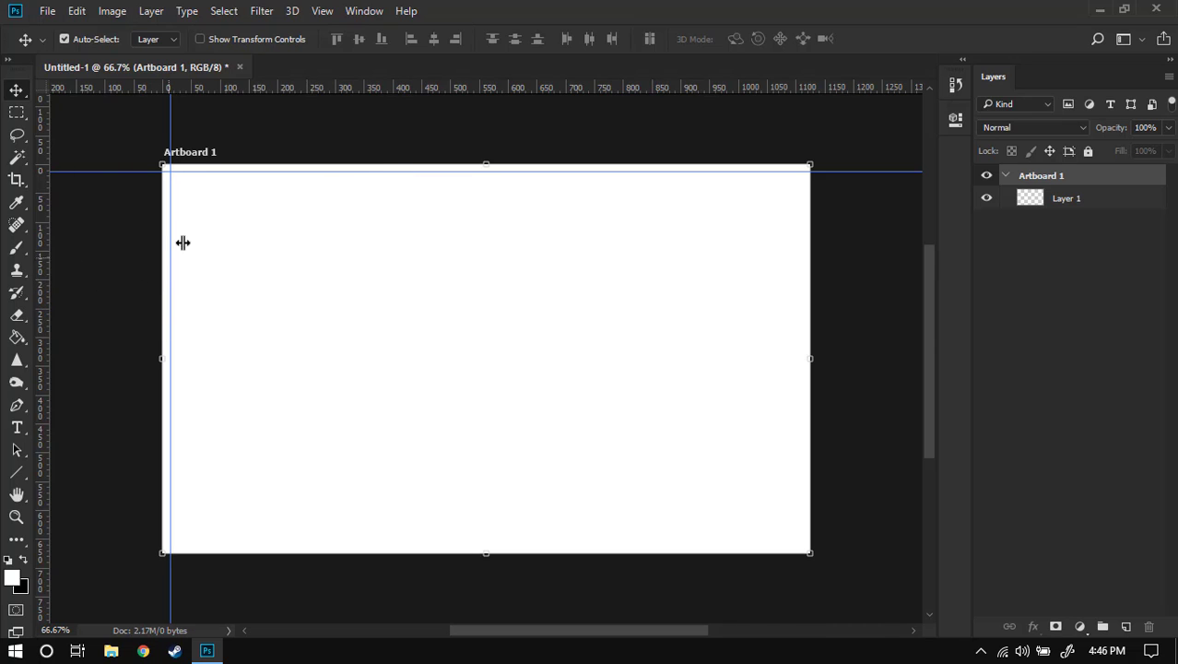
left_click_drag(44, 313, 798, 284)
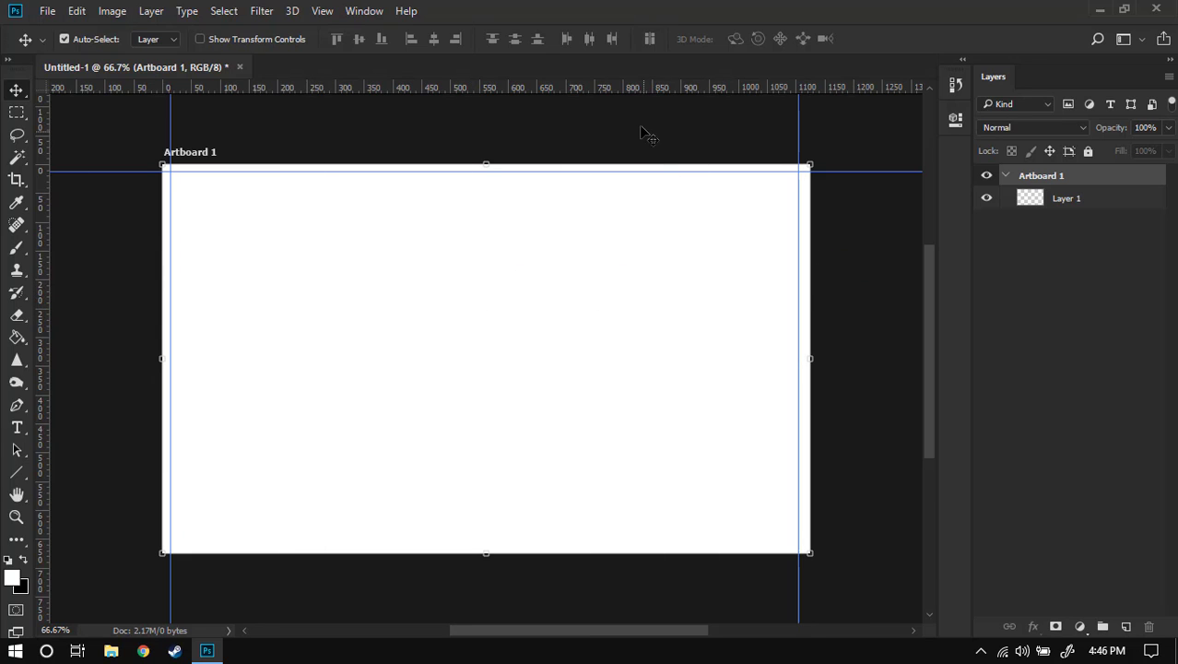
left_click_drag(644, 93, 643, 542)
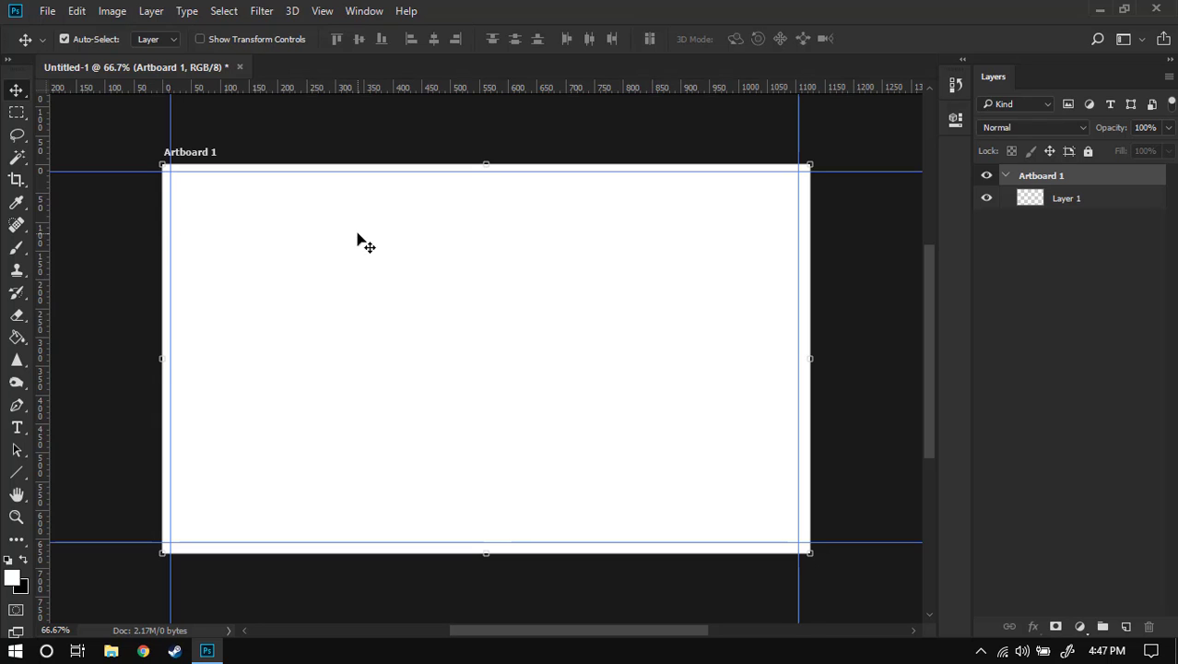
left_click(16, 471)
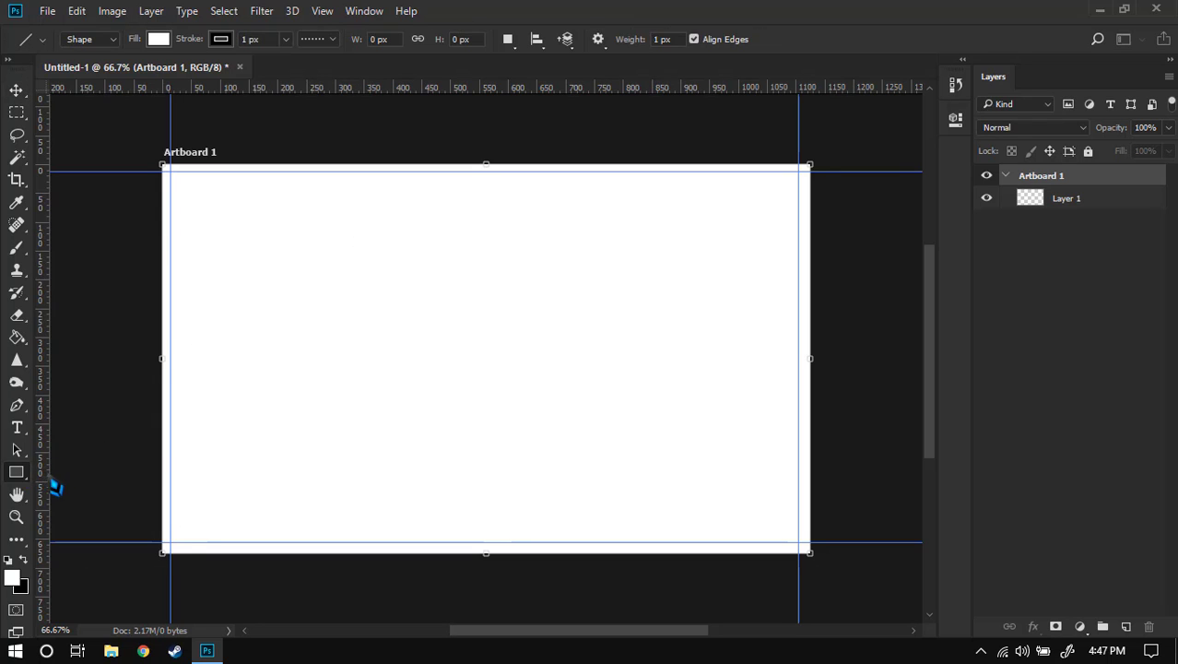
- Draw the paw-print custom shape, about 215 × 215 px, in the card's upper-left area
right_click(17, 472)
left_click(111, 552)
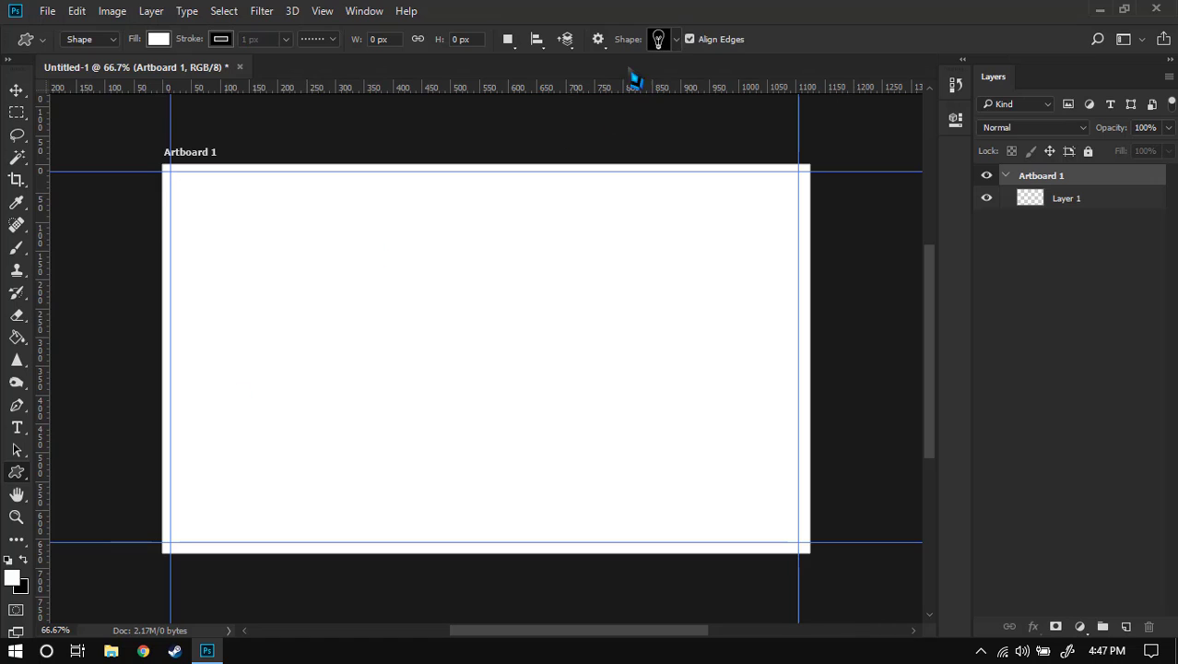
left_click(678, 42)
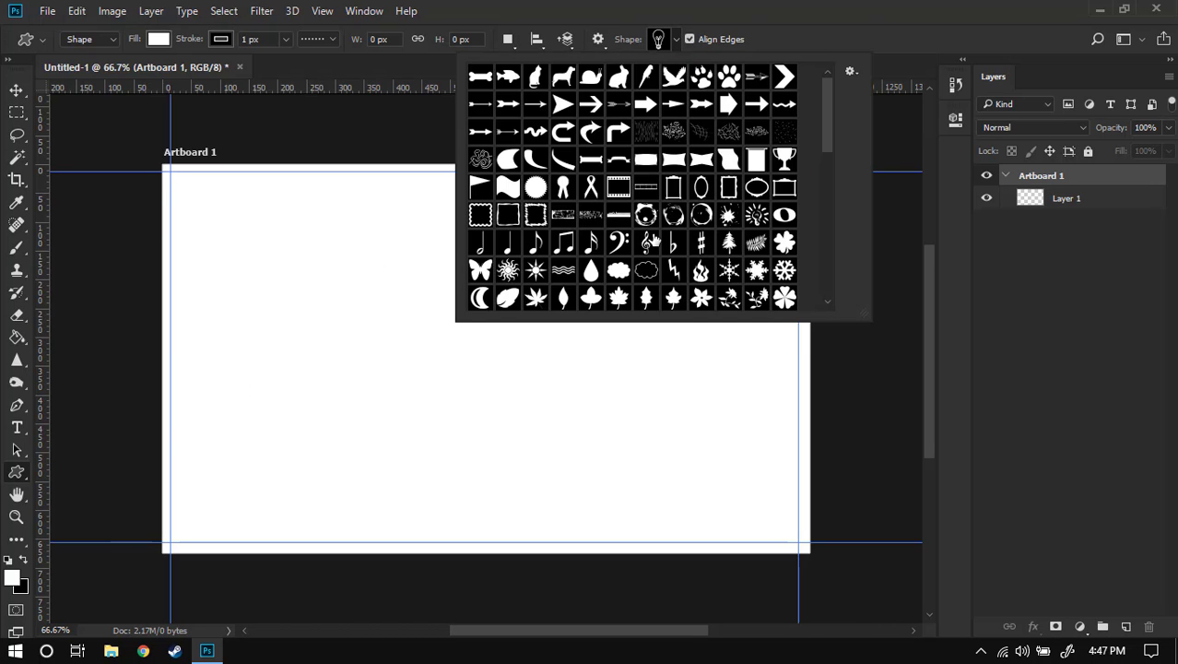
left_click(729, 84)
left_click(828, 9)
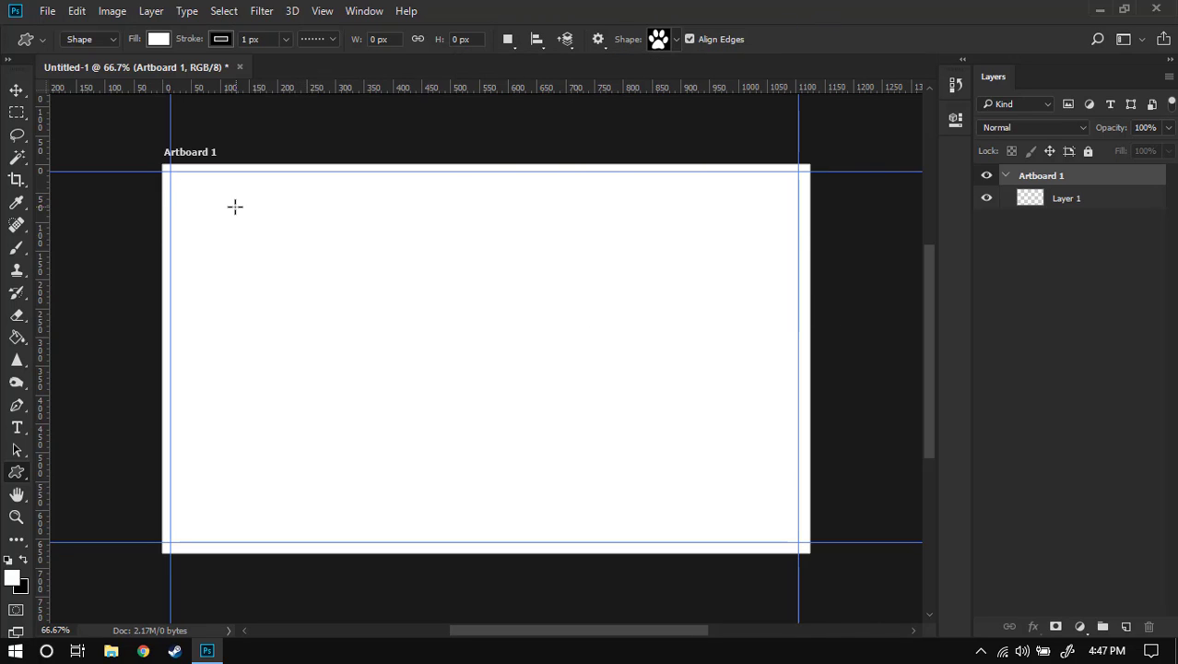
left_click_drag(237, 221, 360, 361)
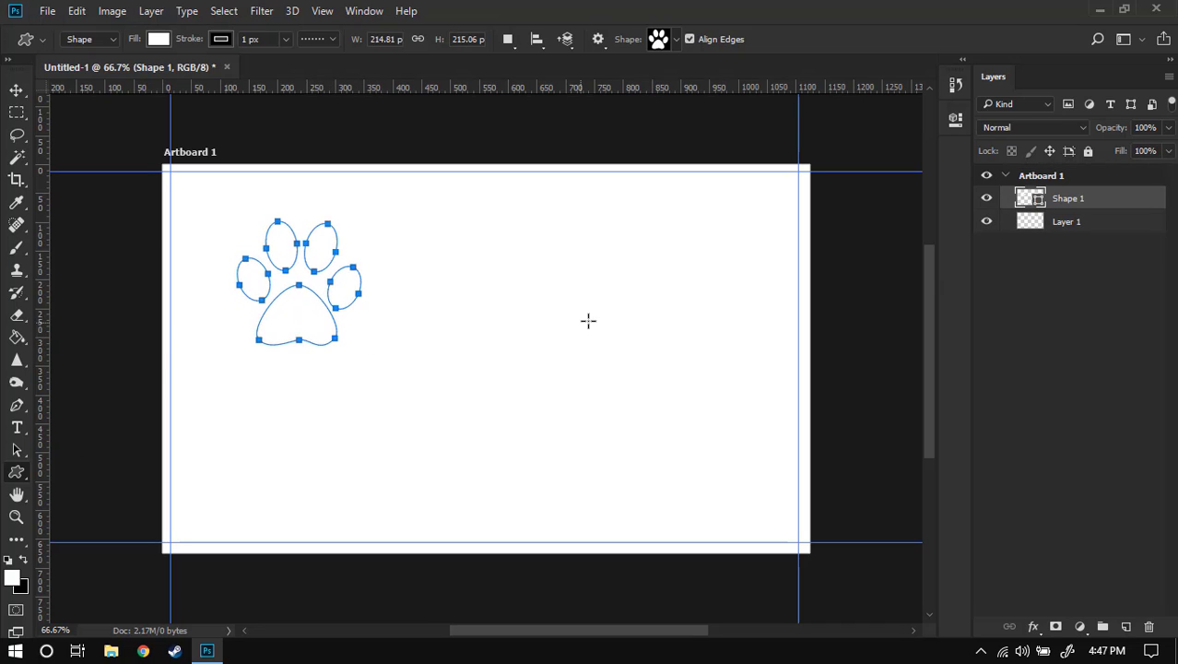
- Set the paw shape's fill colour to red
right_click(1074, 200)
left_click(1108, 205)
left_click(162, 41)
left_click(141, 164)
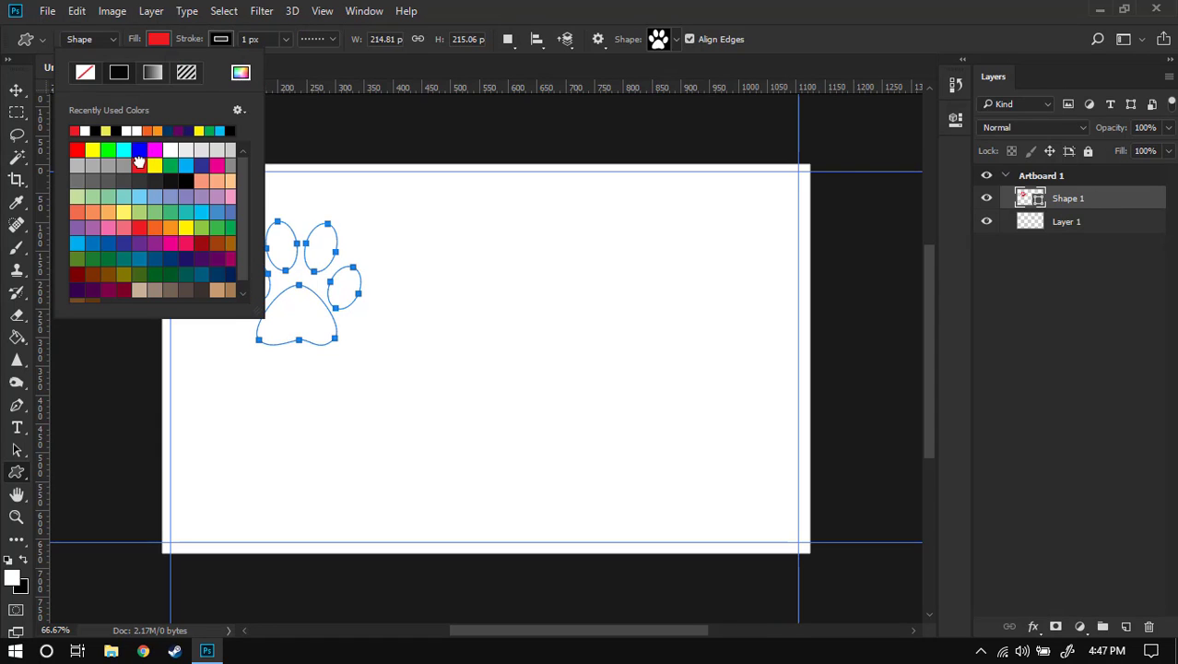
left_click(437, 16)
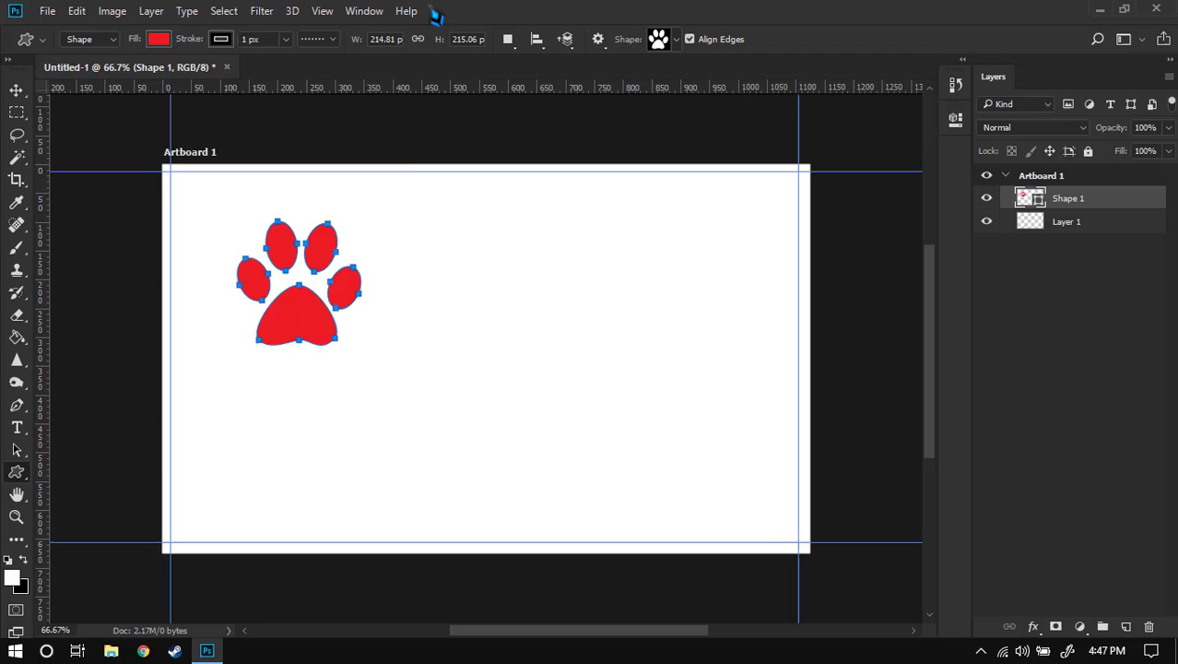
- Make the paw's stroke solid, 0 px wide, with no colour
left_click(318, 39)
left_click(339, 92)
left_click(286, 41)
left_click_drag(284, 60, 229, 70)
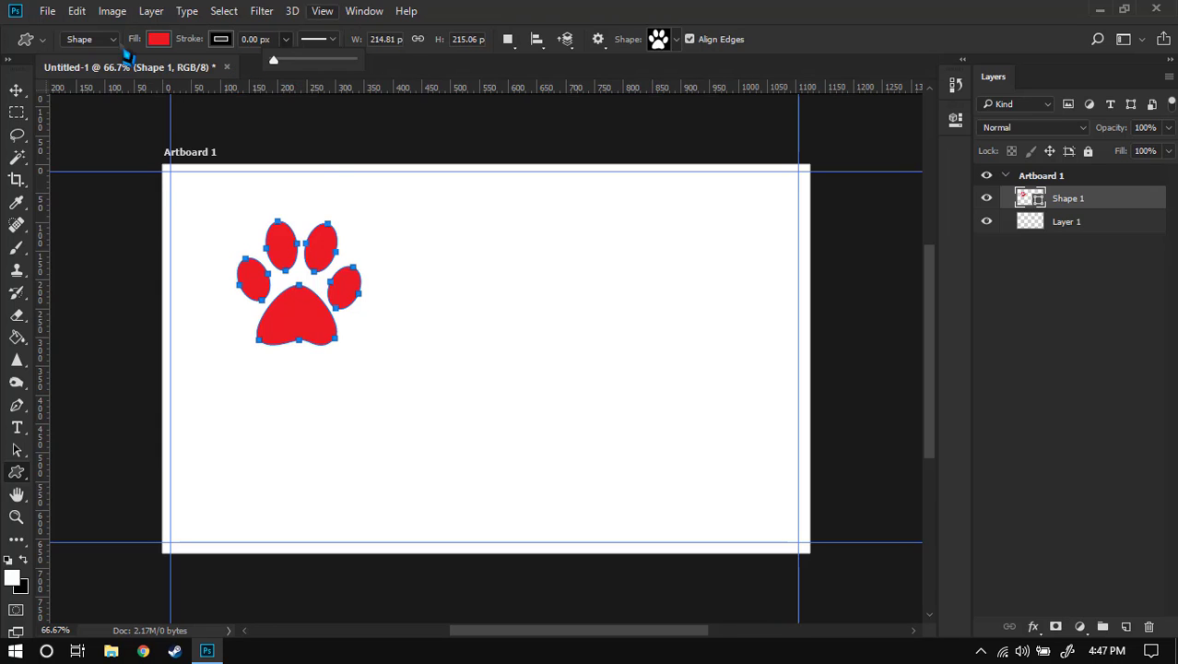
left_click(221, 39)
left_click(147, 72)
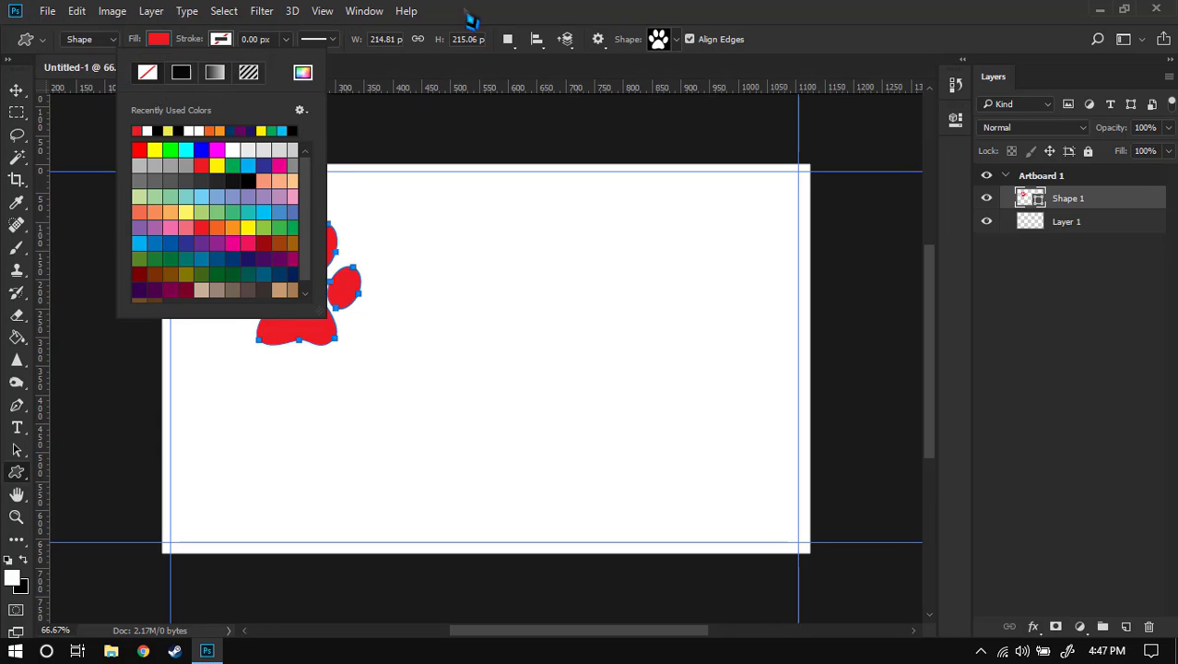
left_click(472, 15)
- Add a Multiply drop shadow to the paw: 35% opacity, 90°, 3 px distance, 7 px size
right_click(1065, 203)
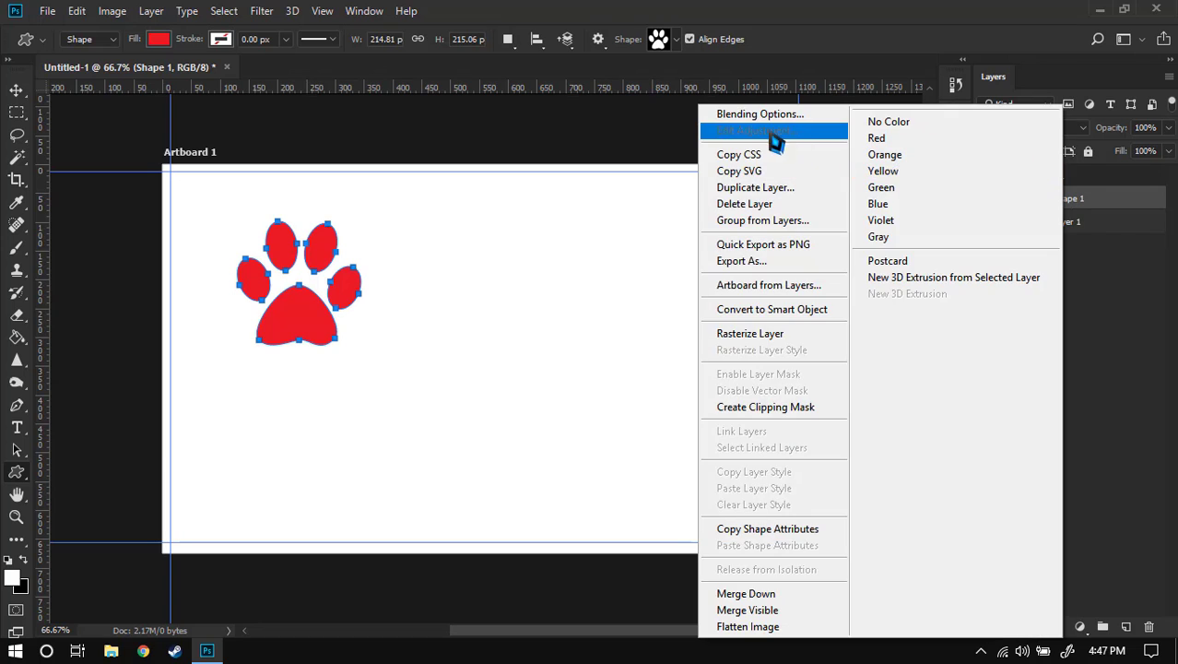
left_click(772, 116)
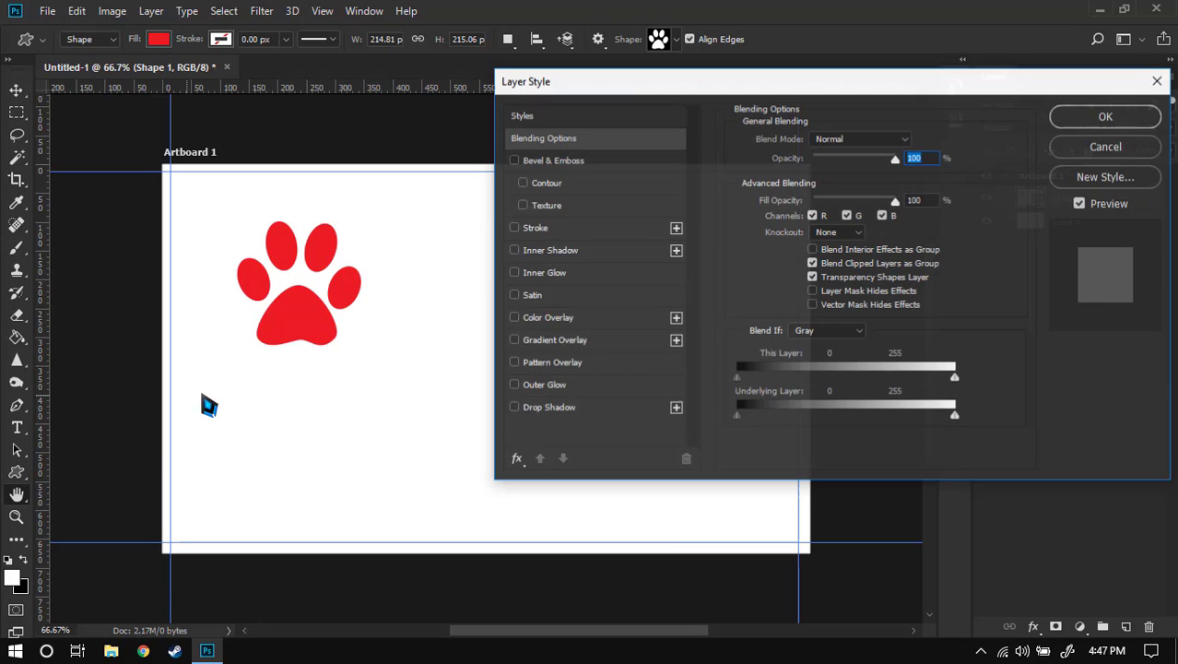
key("Escape")
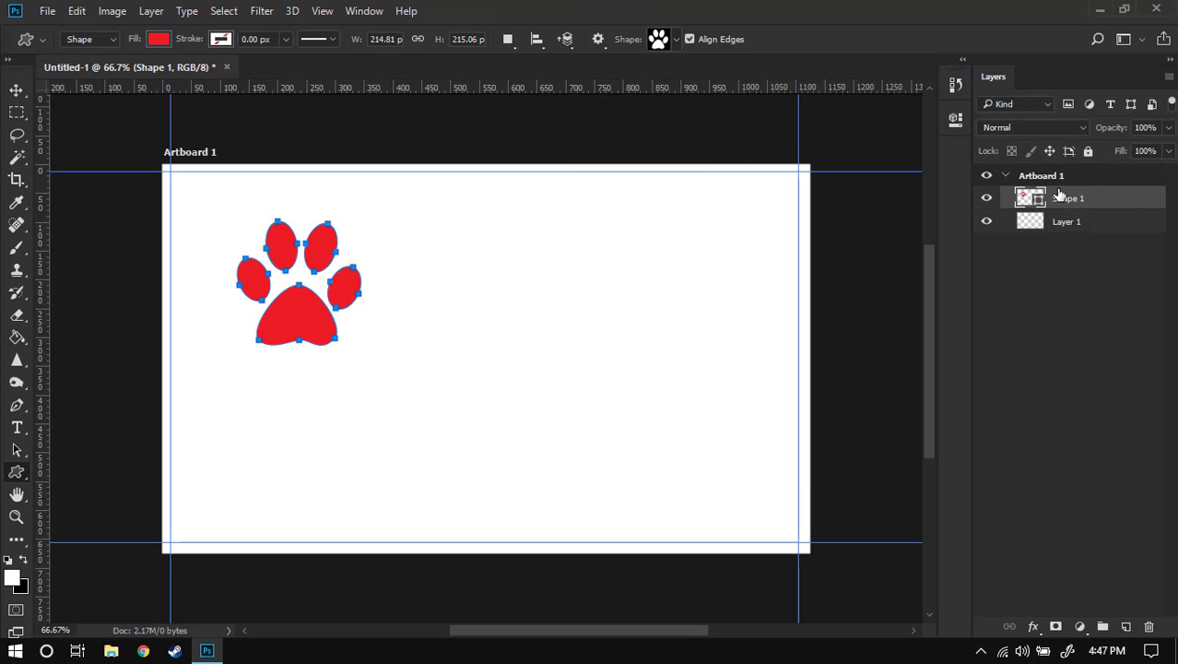
right_click(1080, 201)
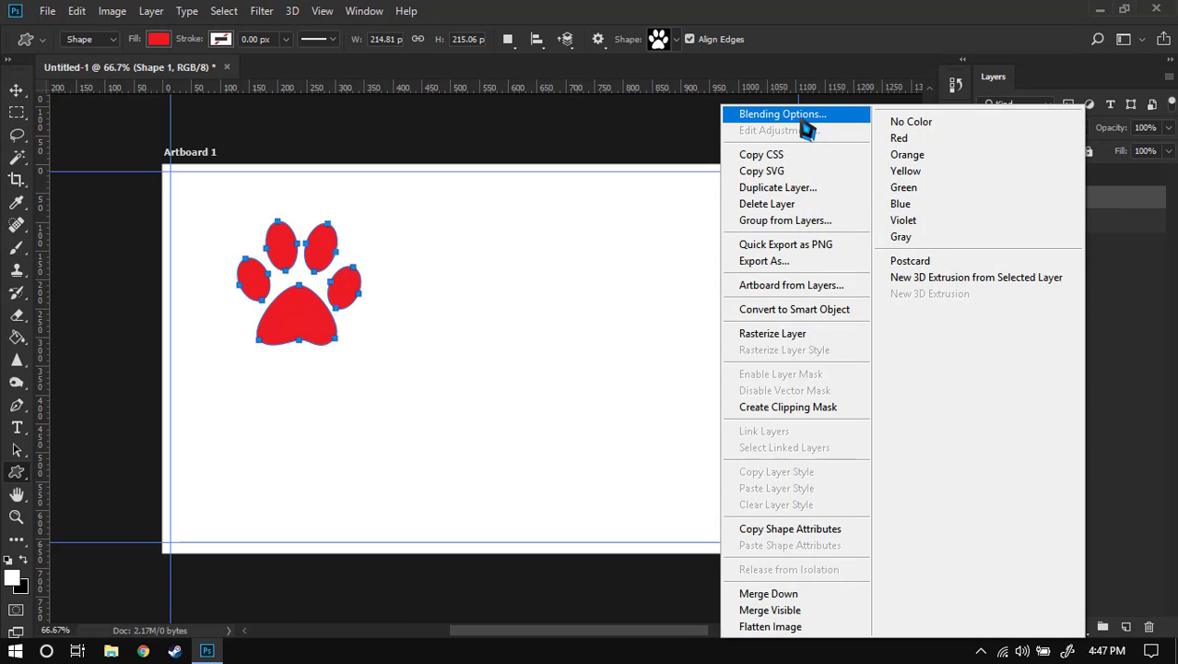
left_click(792, 116)
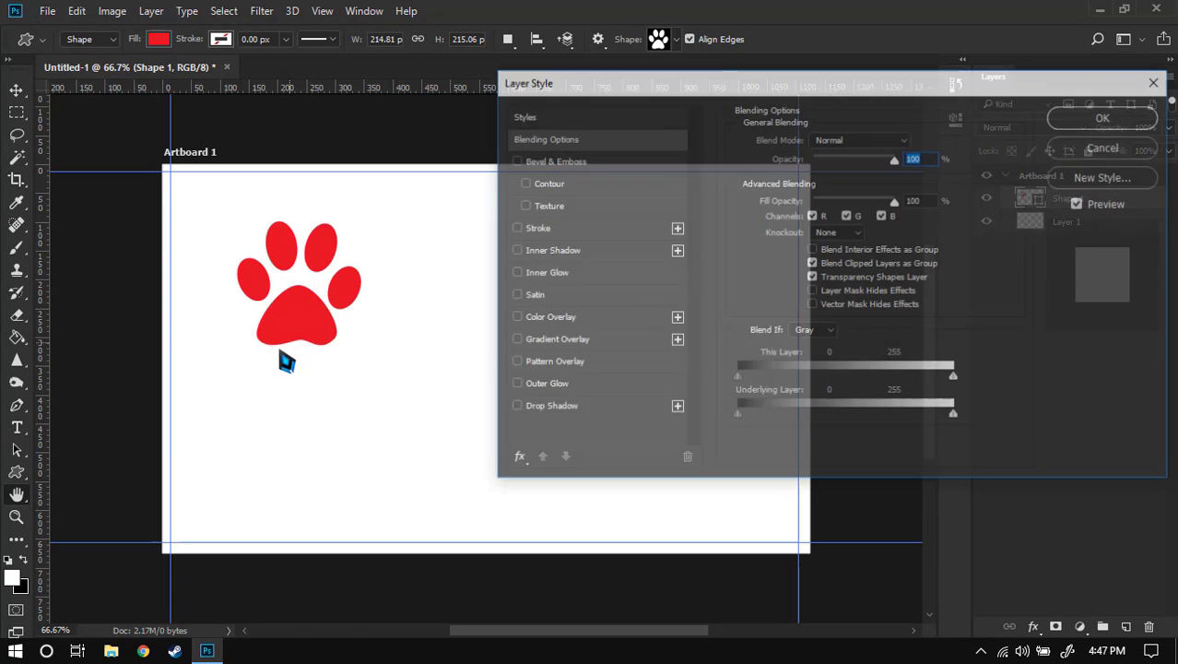
left_click(547, 409)
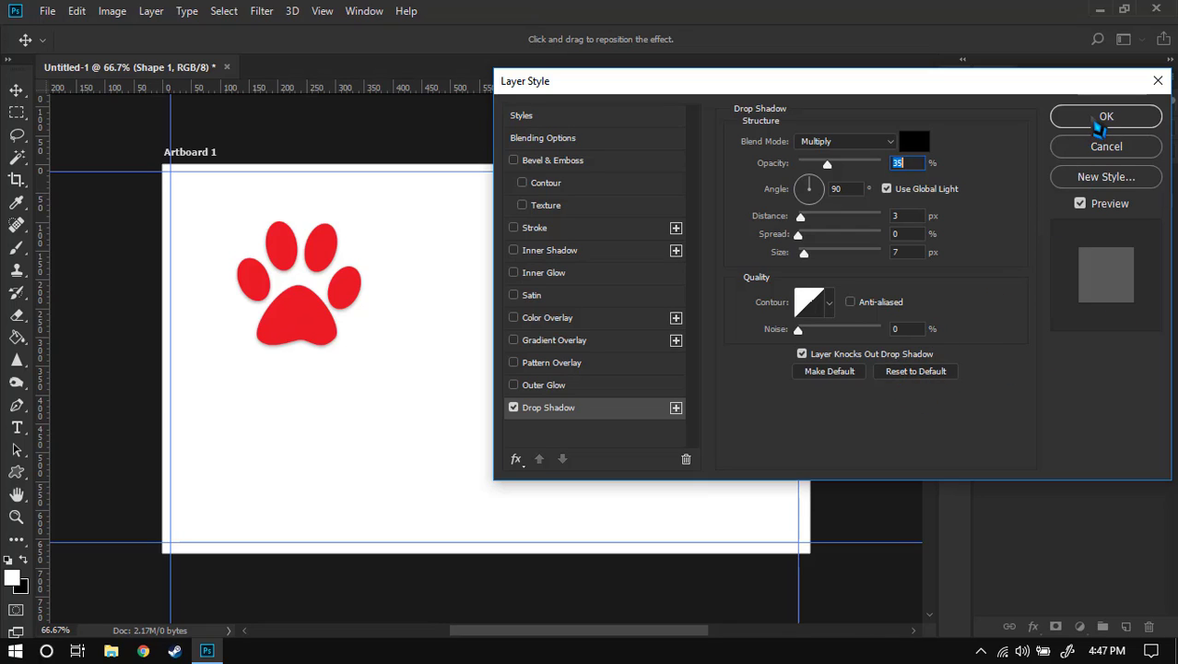
left_click(1104, 117)
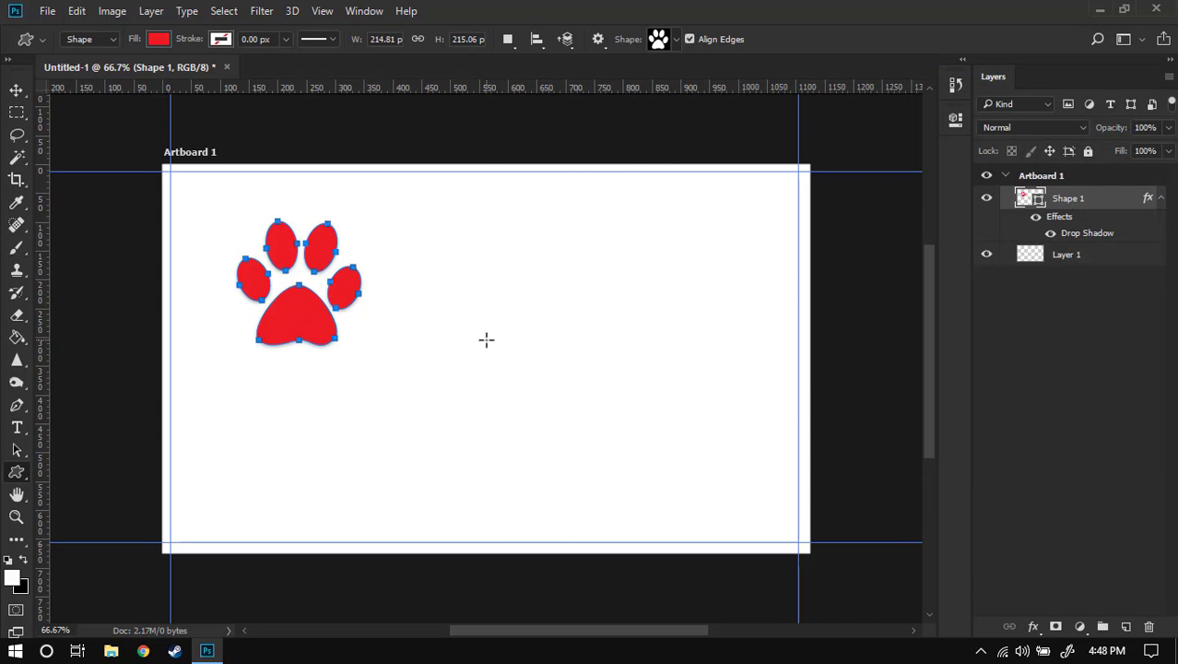
key("v")
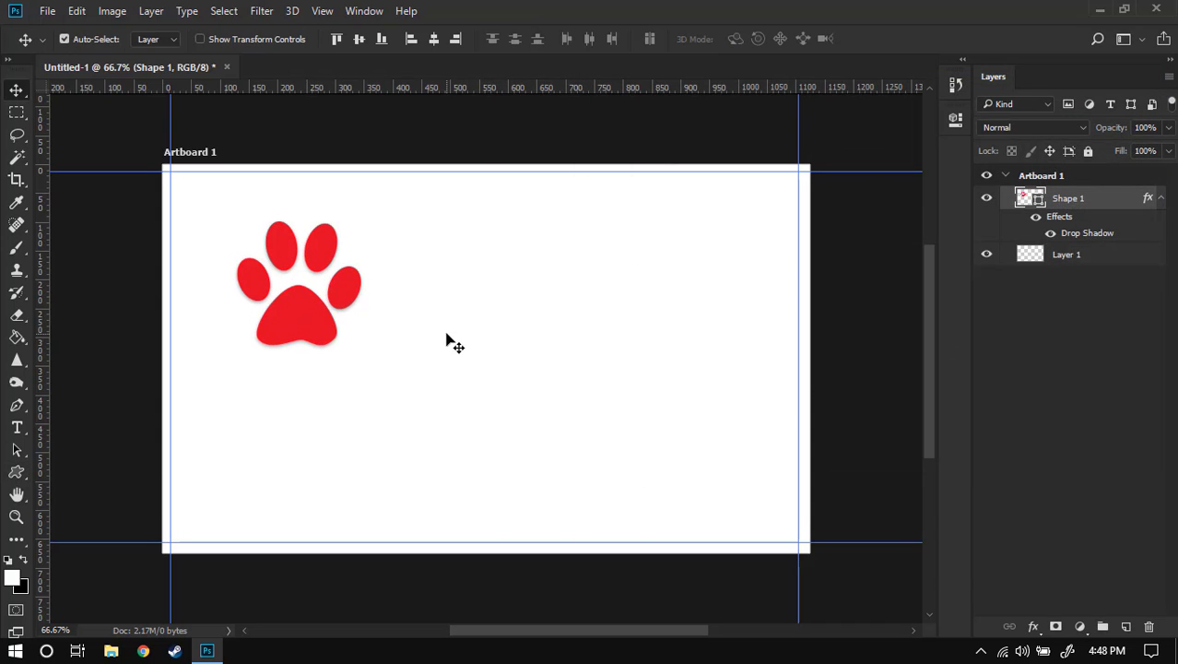
key("t")
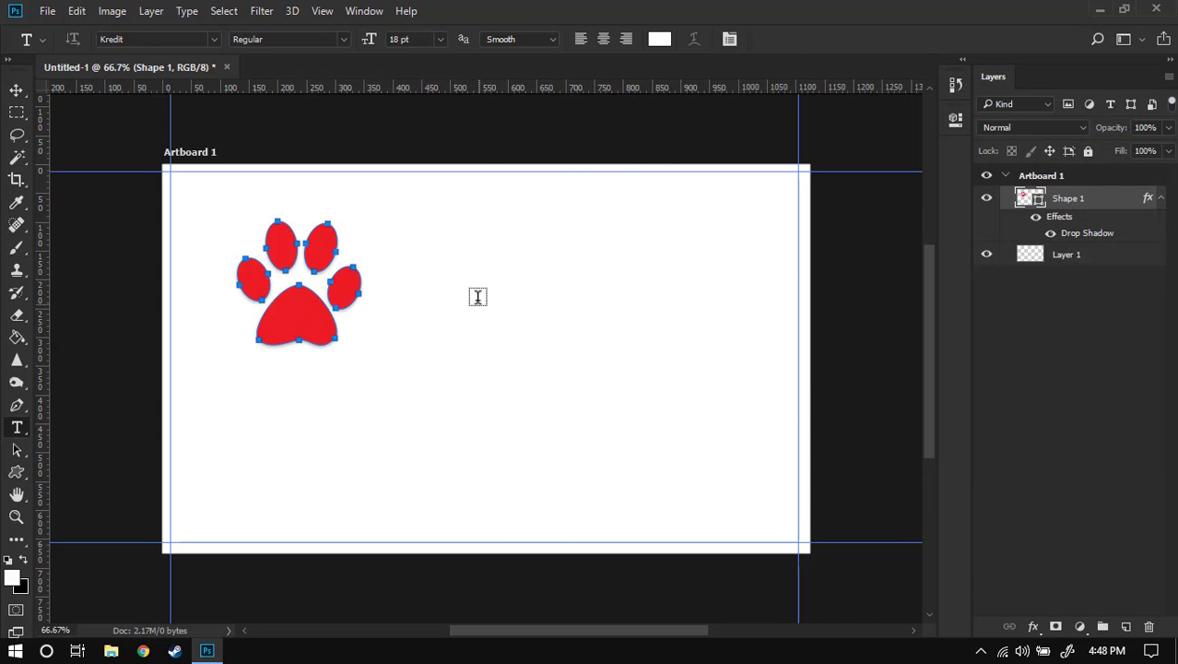
- Type the heading DEMO TEXT COMPANY in black (#000000) Manhandle Slab right of the paw
left_click(214, 40)
left_click(268, 175)
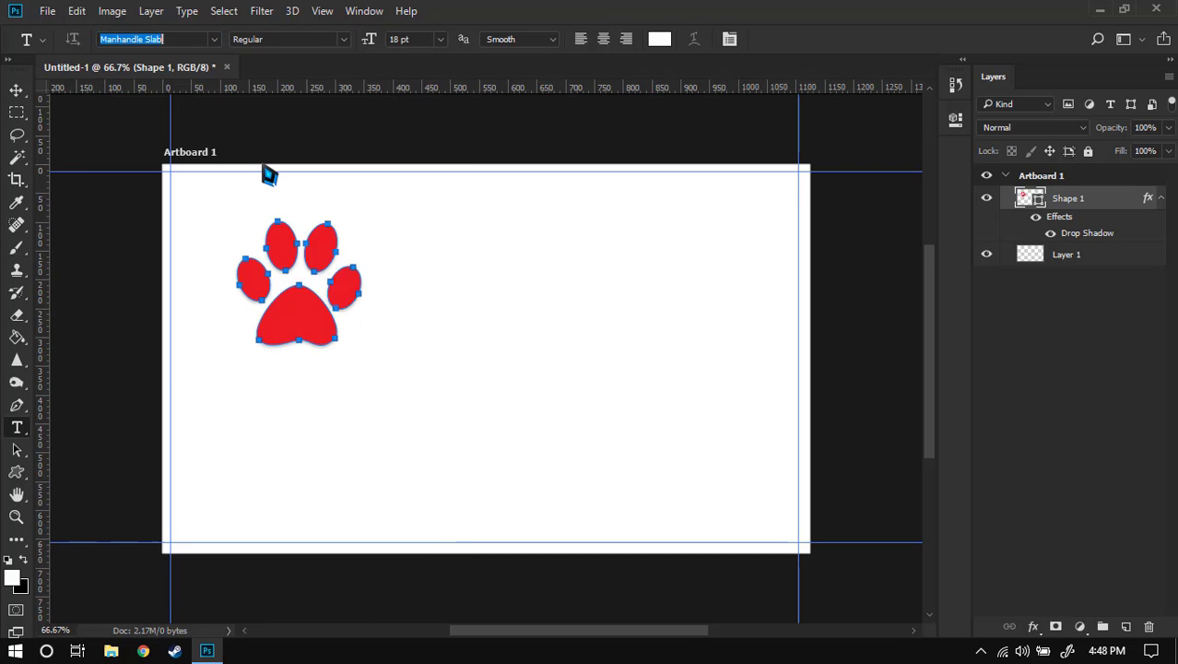
left_click(472, 245)
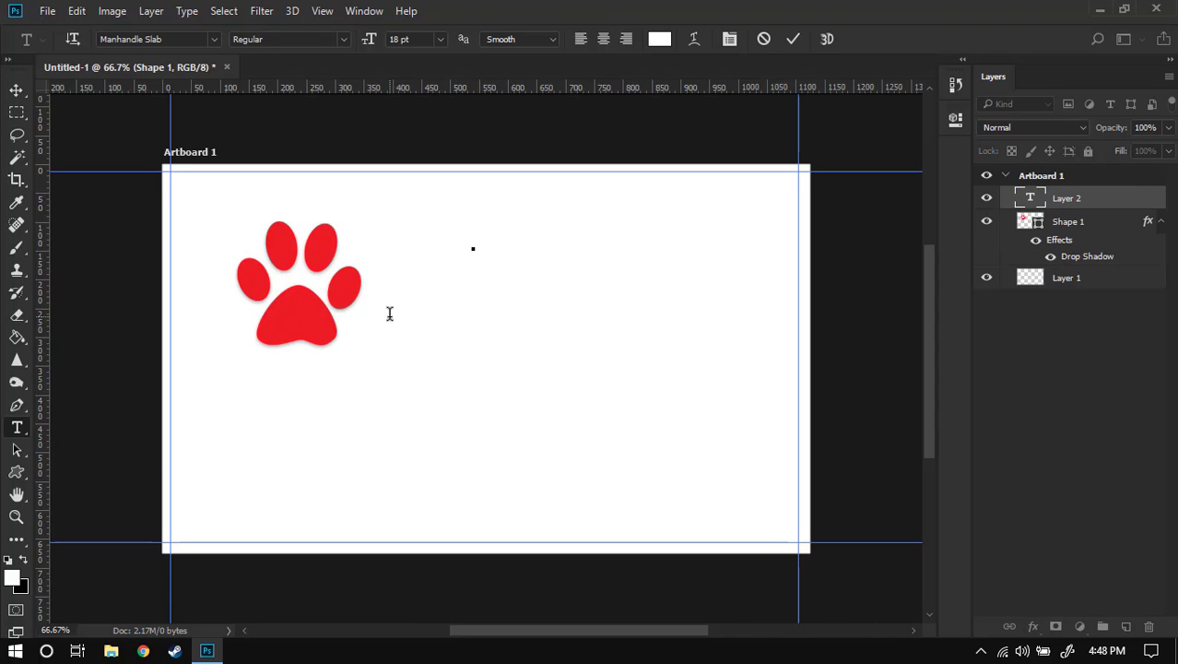
type("Paws")
key("ctrl+a")
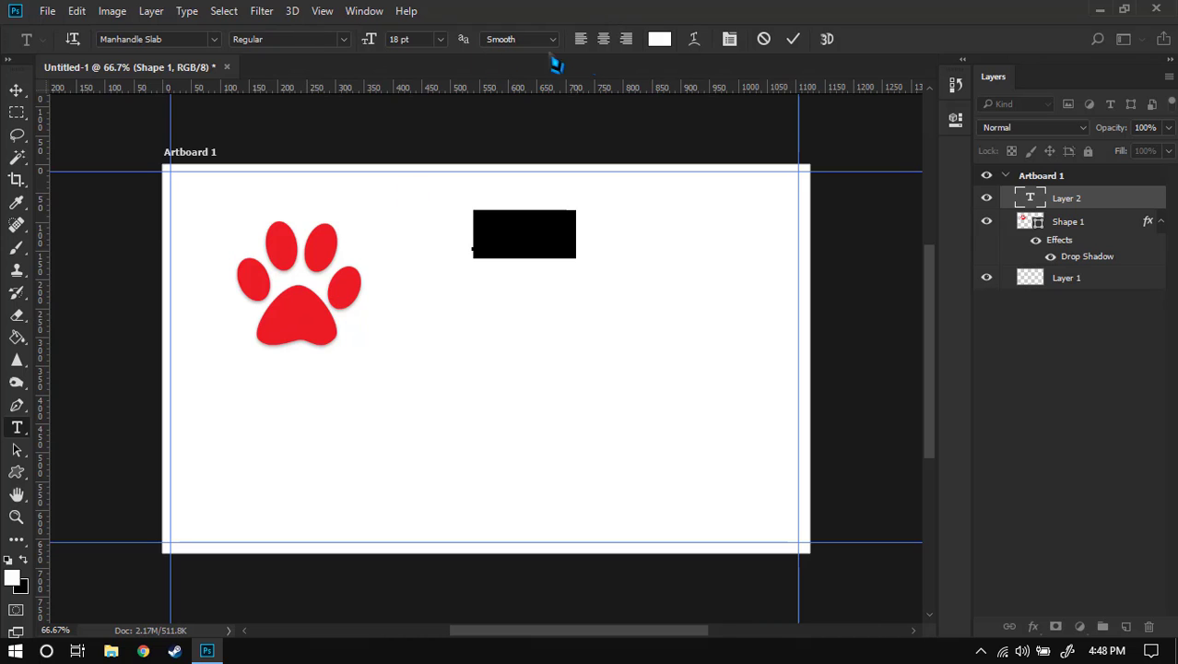
left_click(660, 40)
type("000000")
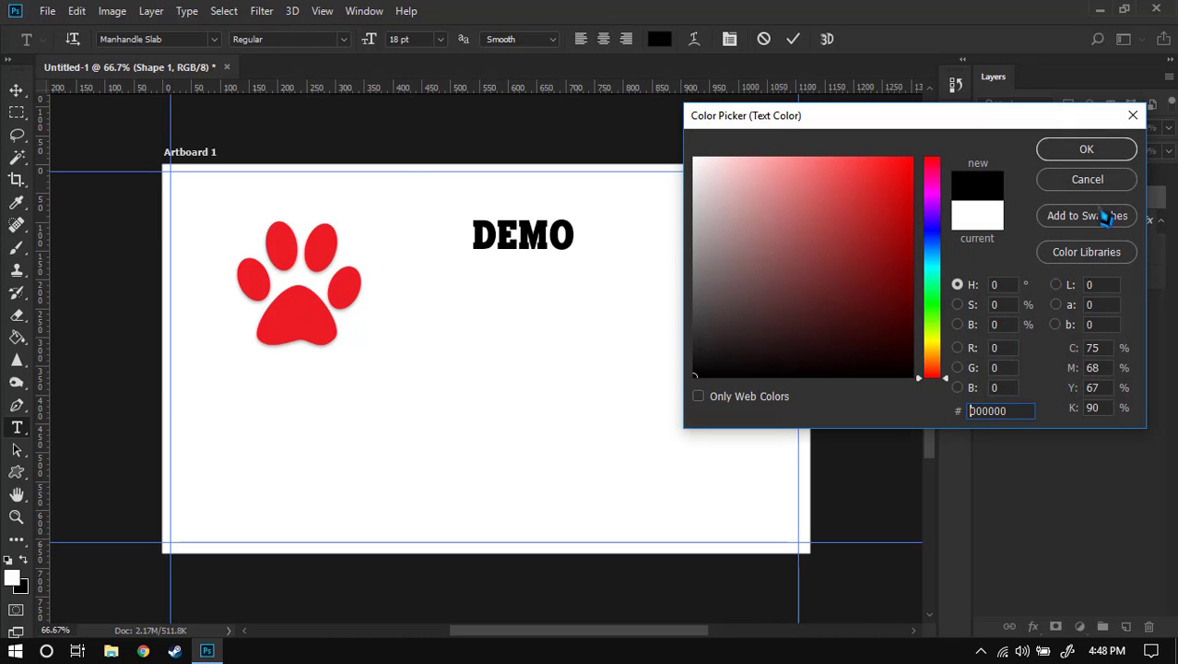
left_click(1082, 157)
left_click(581, 247)
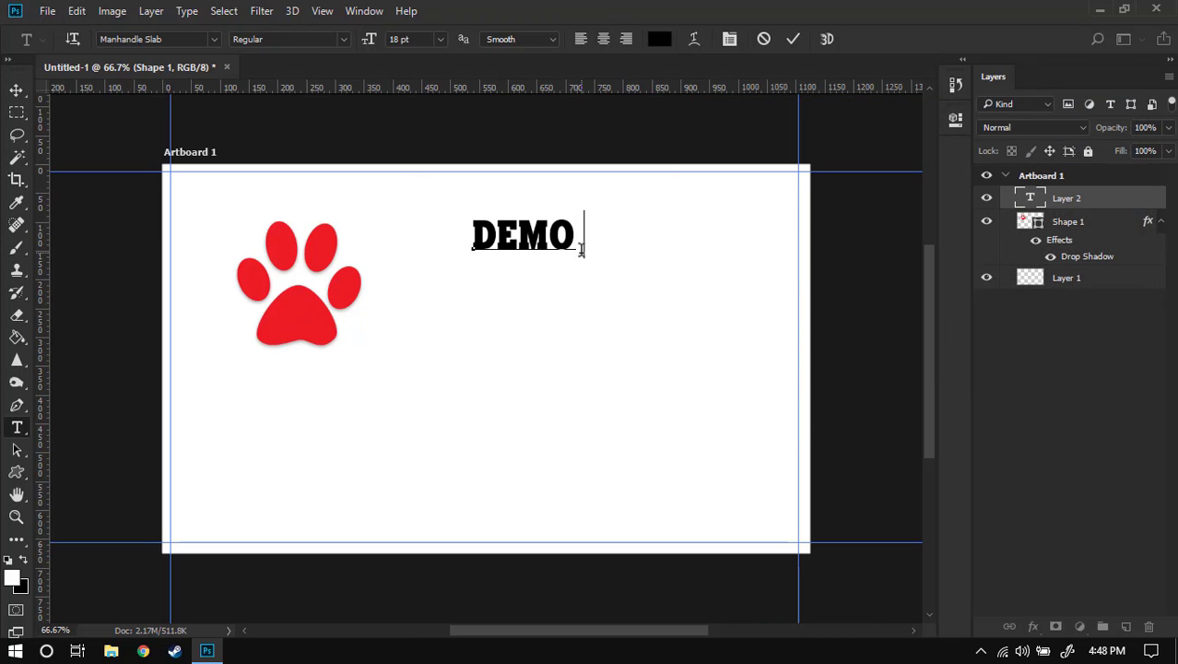
type("TEXT C")
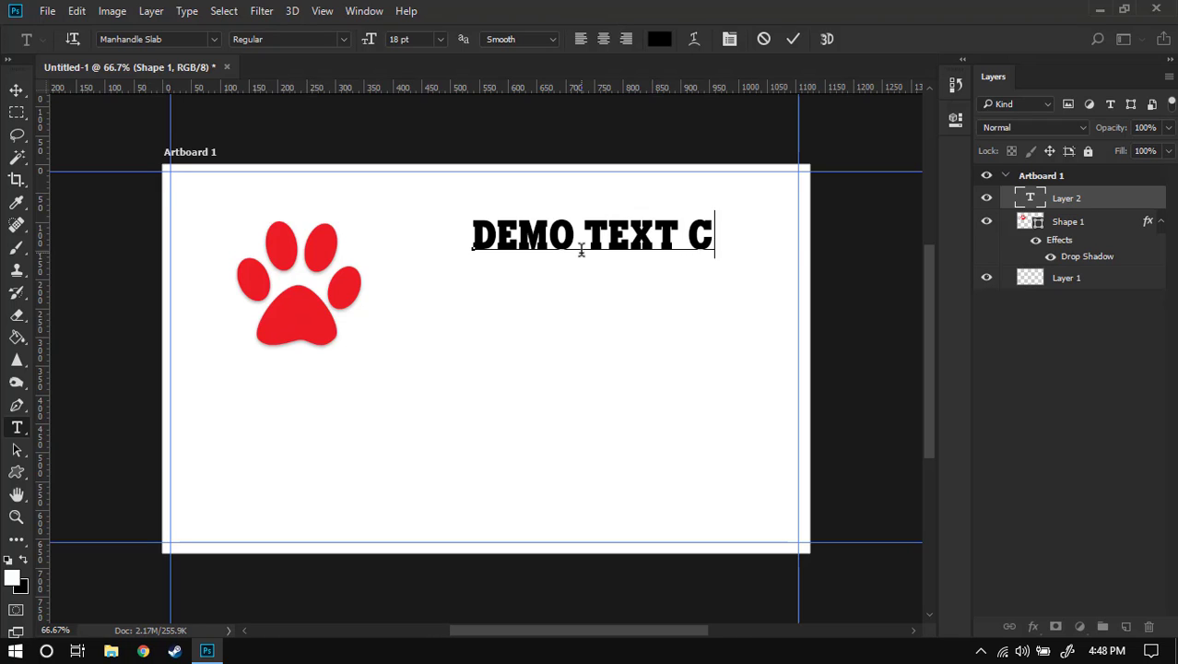
type("OMPANY")
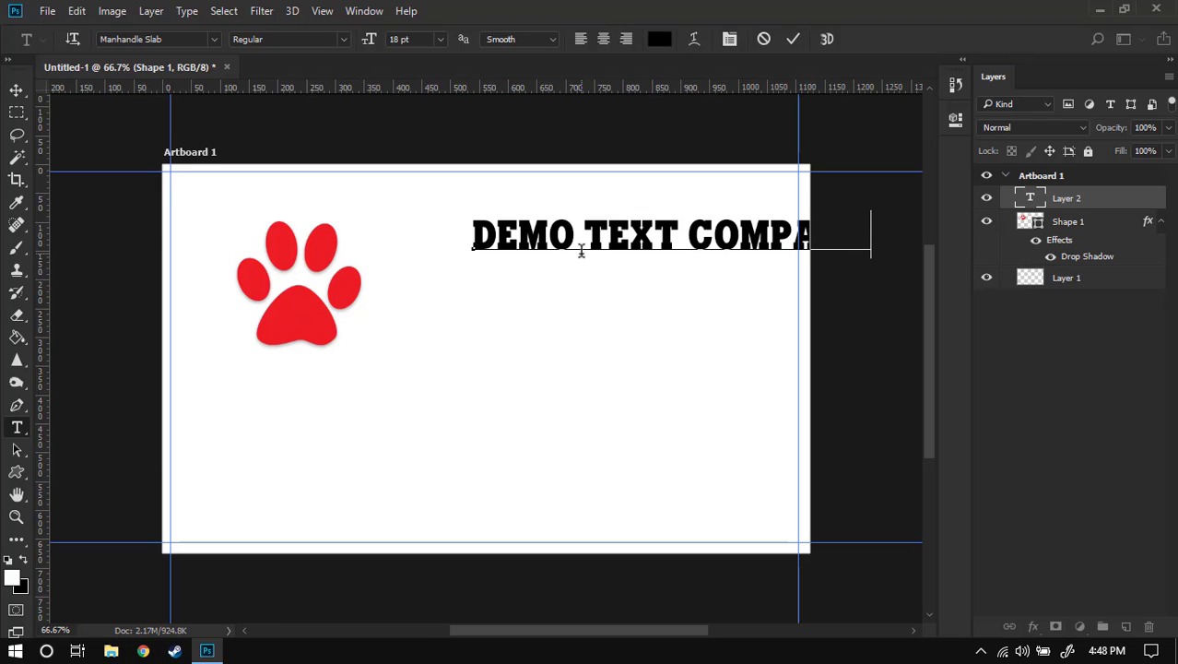
left_click(793, 39)
key("v")
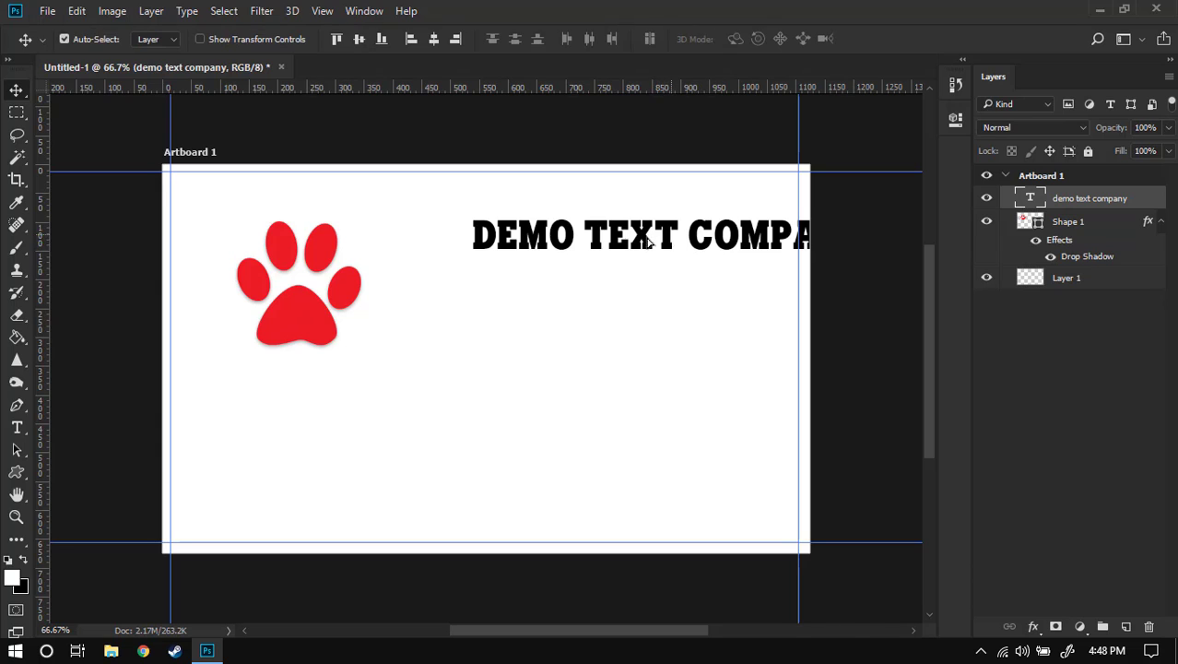
left_click_drag(648, 239, 593, 242)
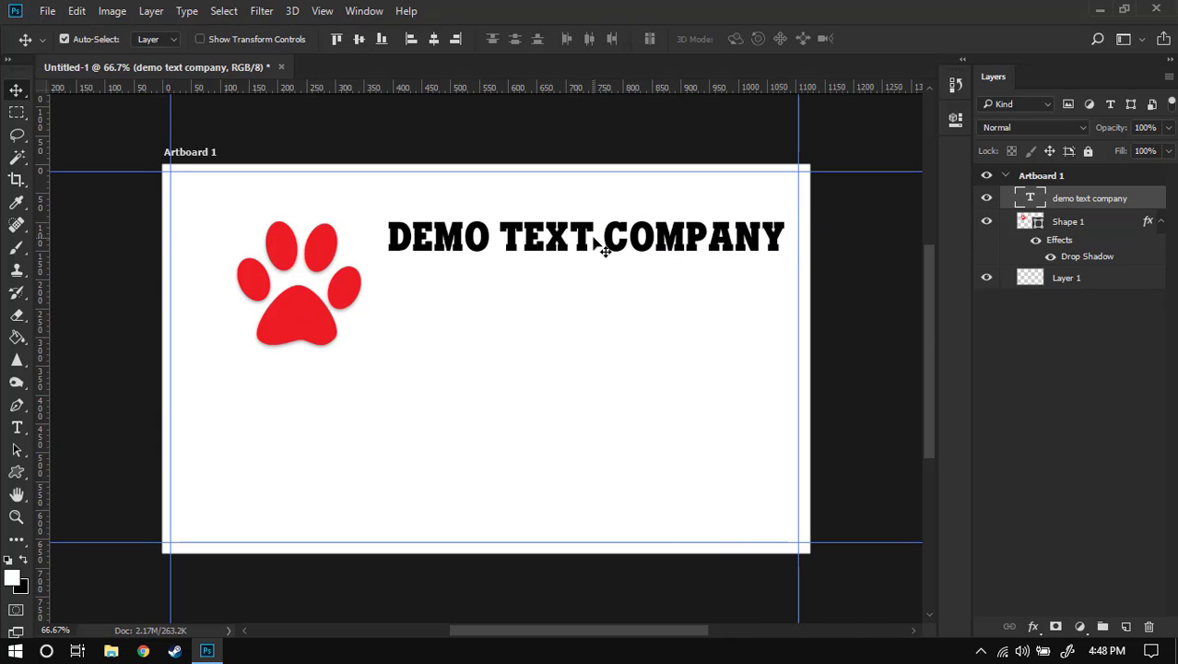
- Resize the heading to 16 pt and shift it about 60 px right
double_click(593, 237)
key("ctrl+a")
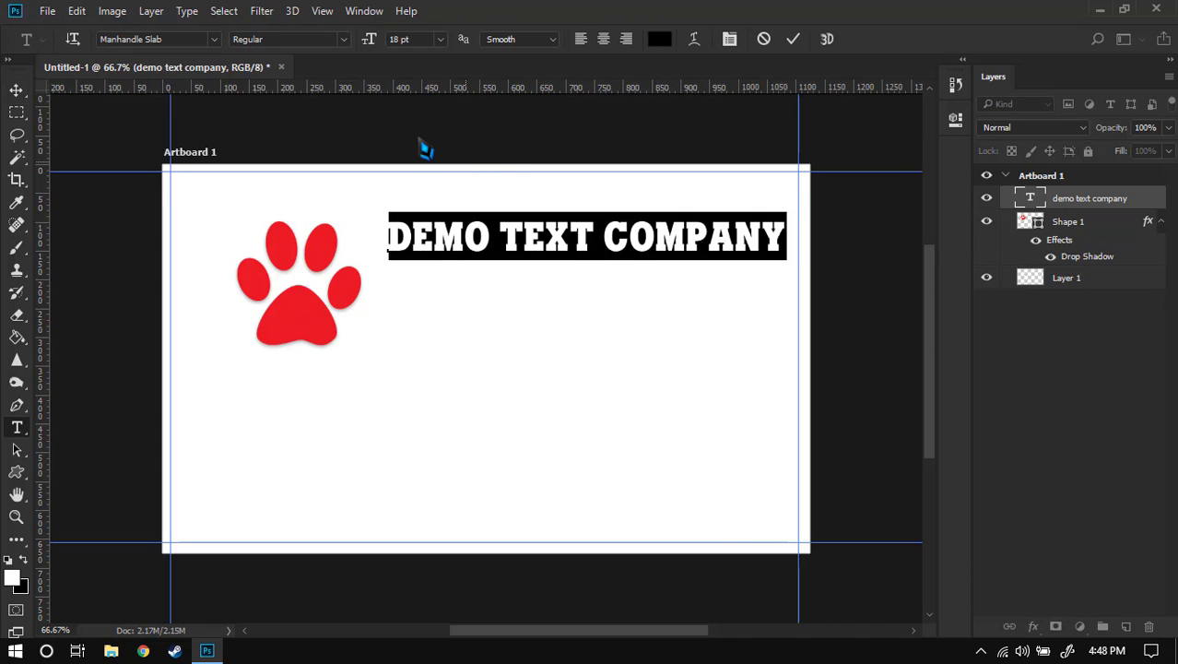
left_click(440, 39)
left_click(429, 217)
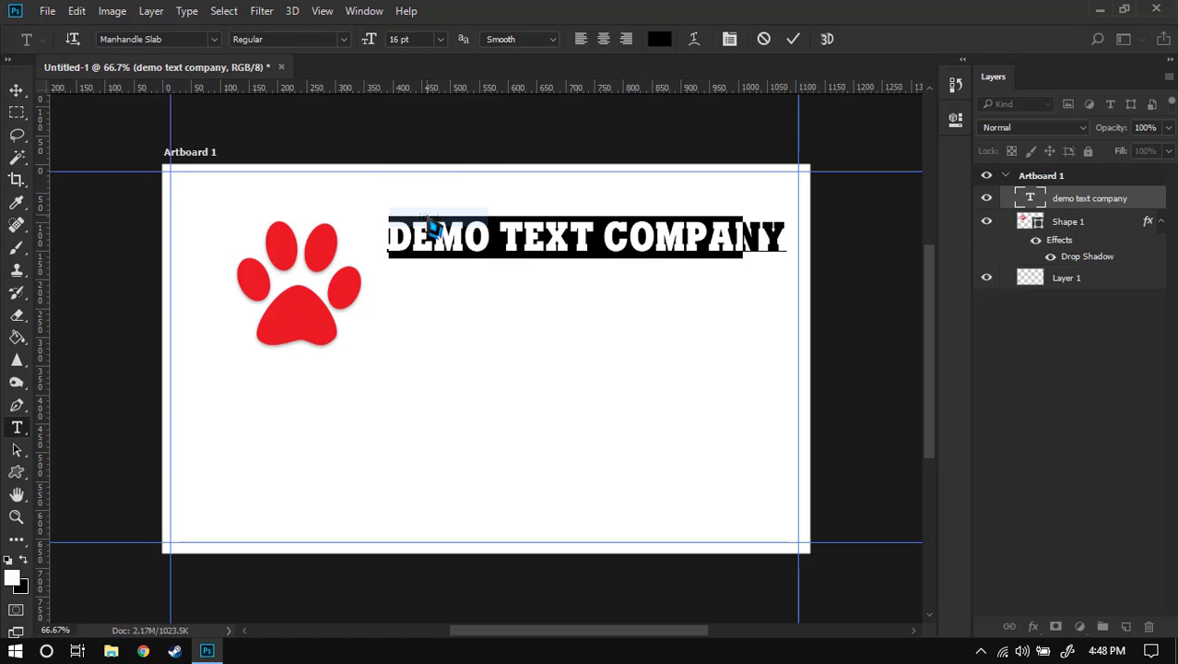
left_click(793, 39)
key("v")
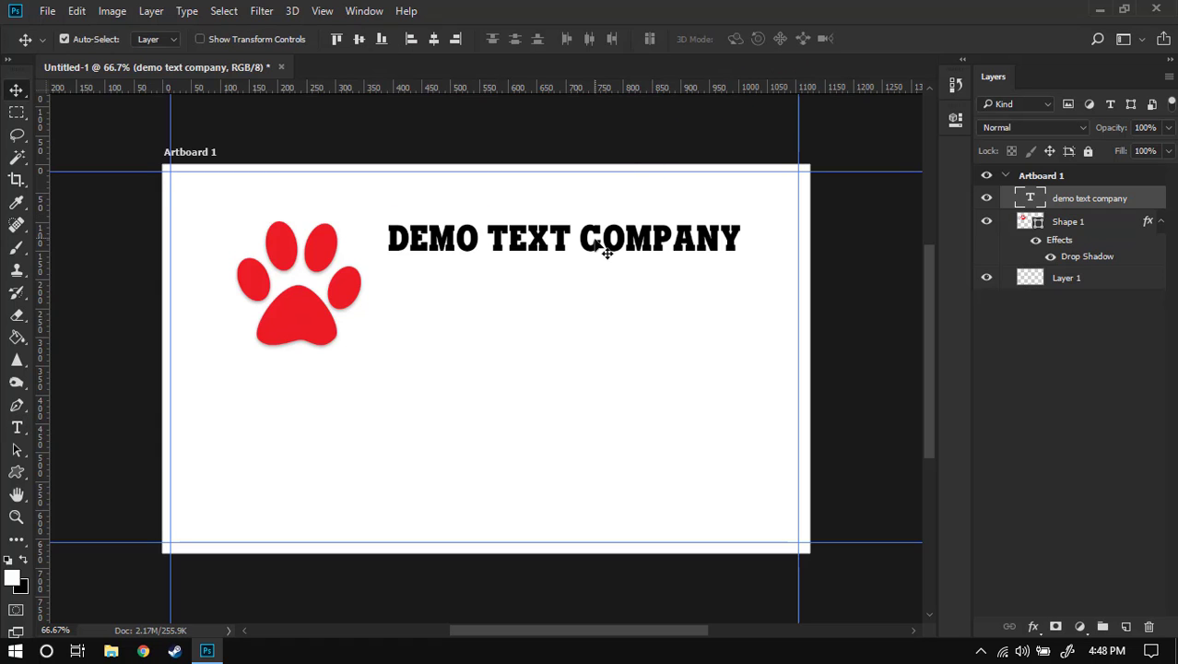
left_click_drag(604, 245, 643, 241)
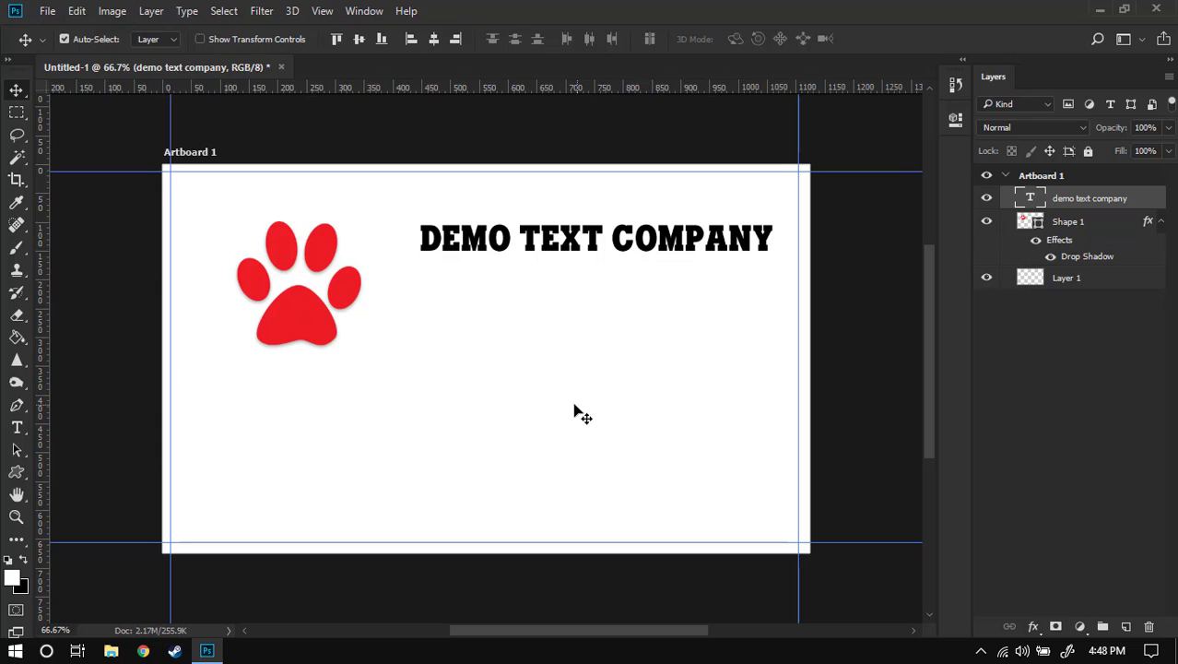
key("t")
left_click(509, 293)
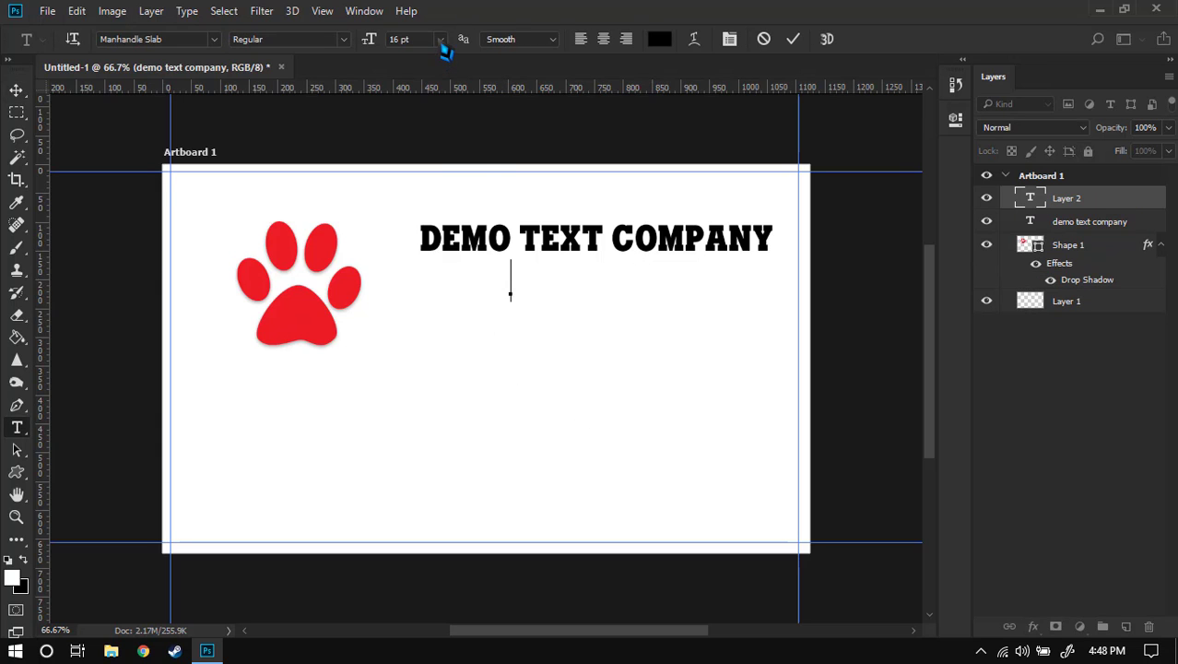
- Type 'lorem ipsum text' in Impact 10 pt and nudge it up under the heading
left_click(441, 40)
left_click(440, 146)
left_click(217, 40)
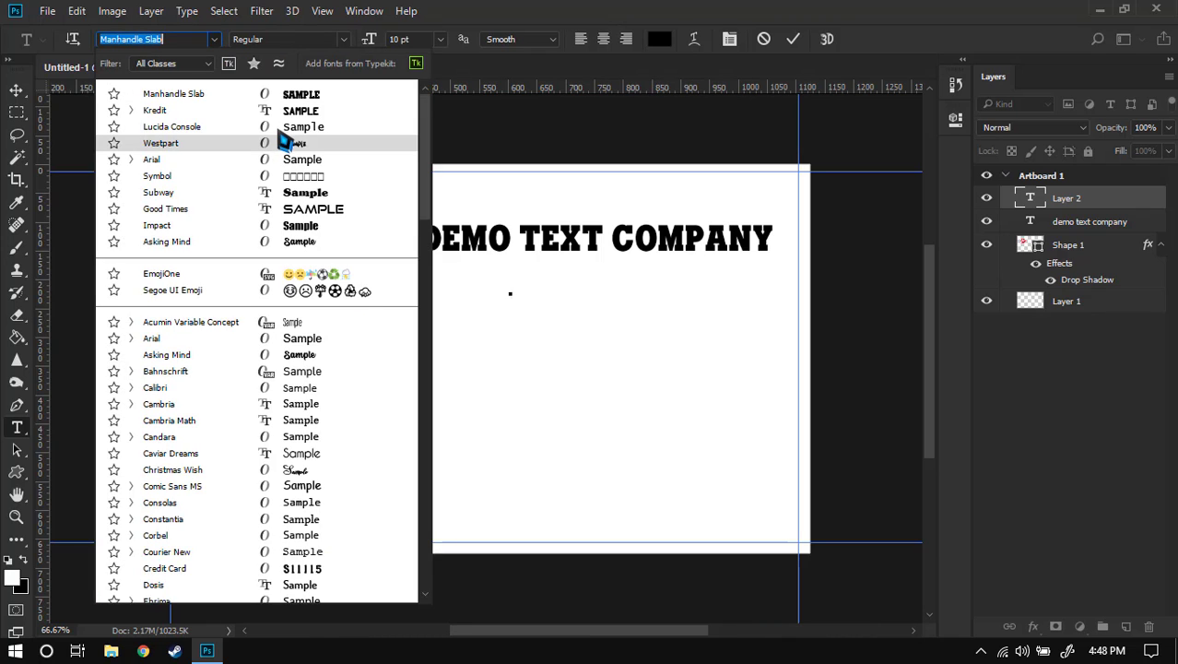
left_click(300, 225)
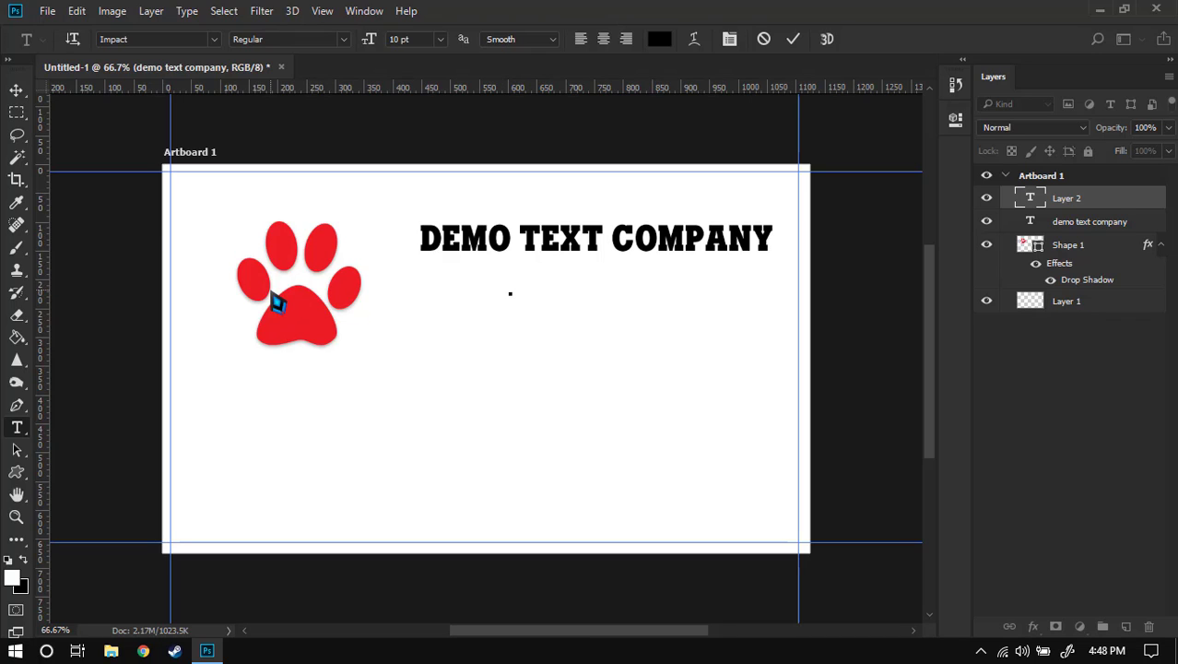
type("lo")
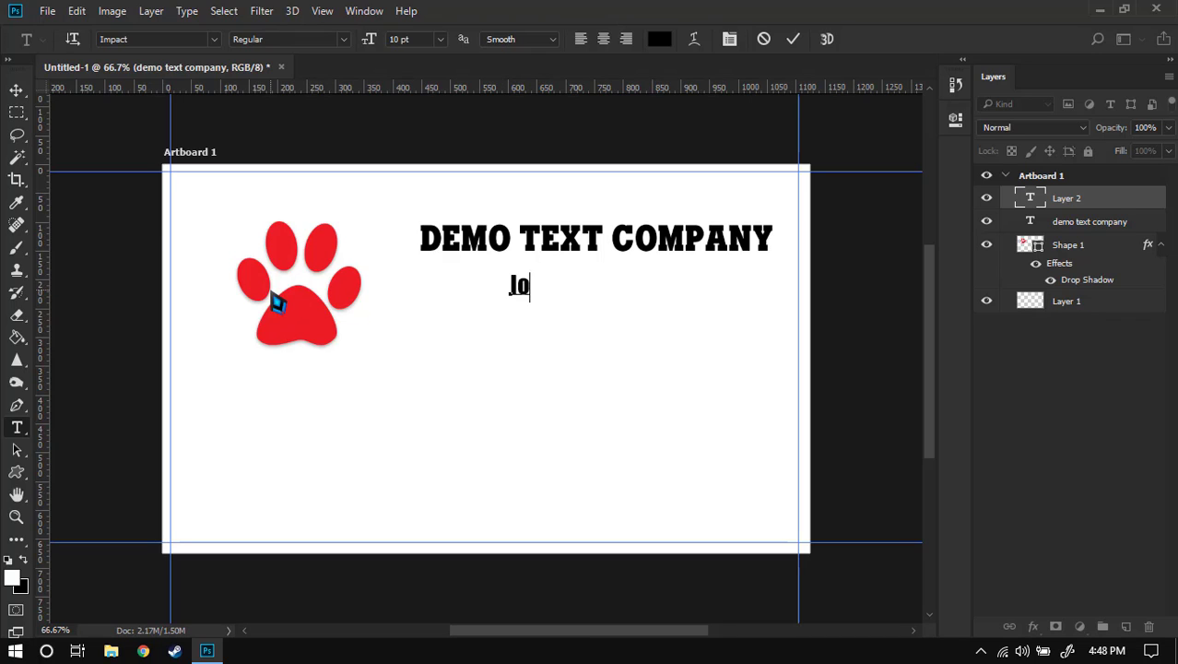
type("rem ipsum")
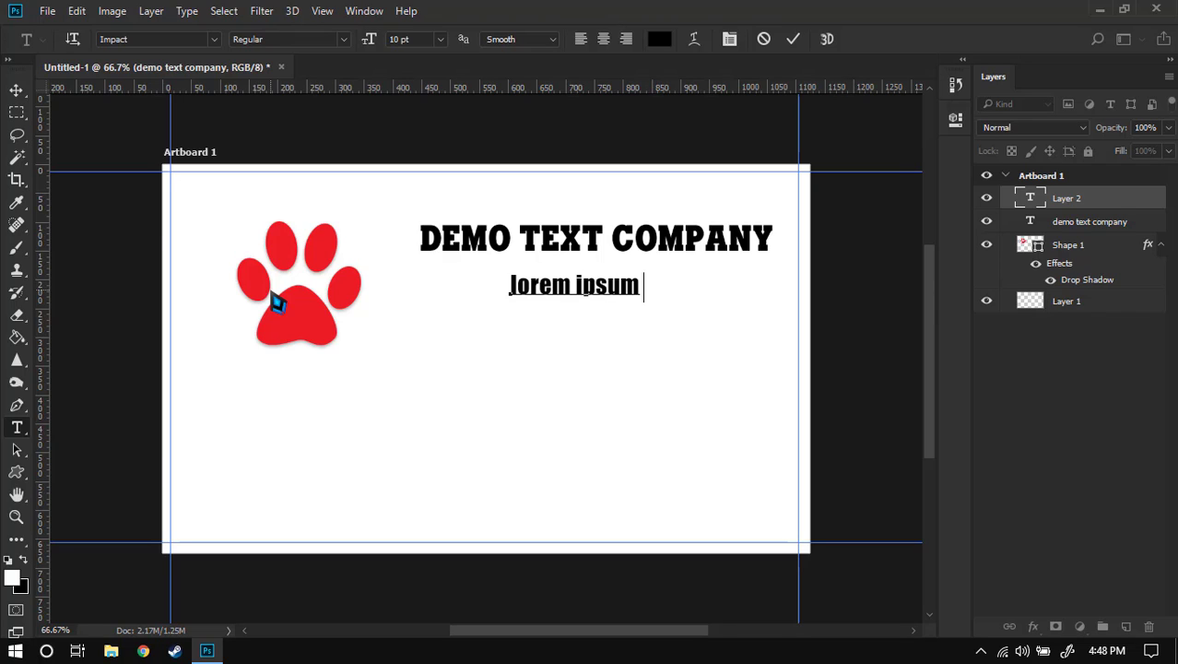
type(" text")
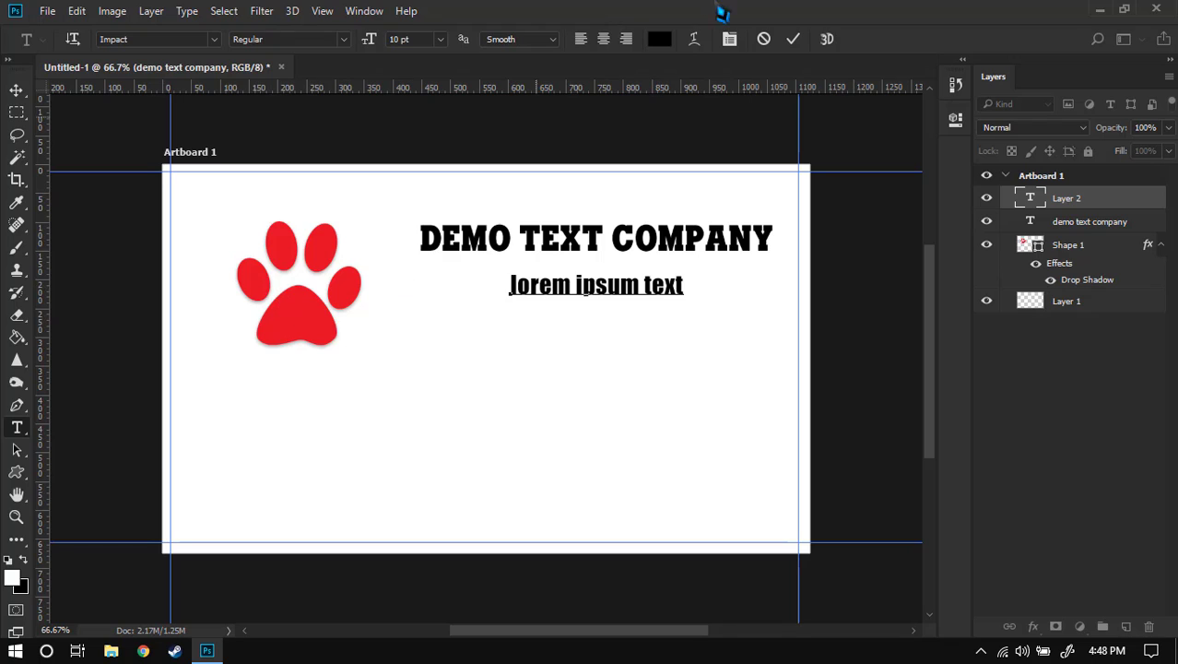
left_click(793, 39)
key("v")
left_click_drag(626, 288, 625, 267)
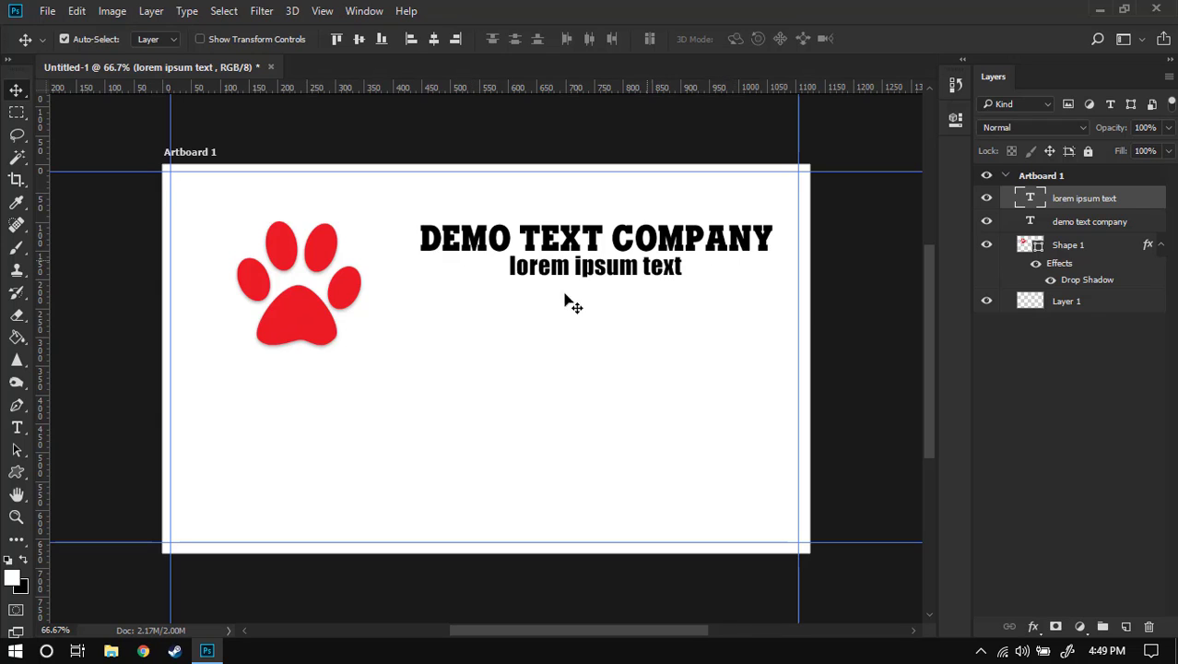
- Add a contact phone-number line, with its country code in brackets, lower on the card
key("t")
left_click(479, 346)
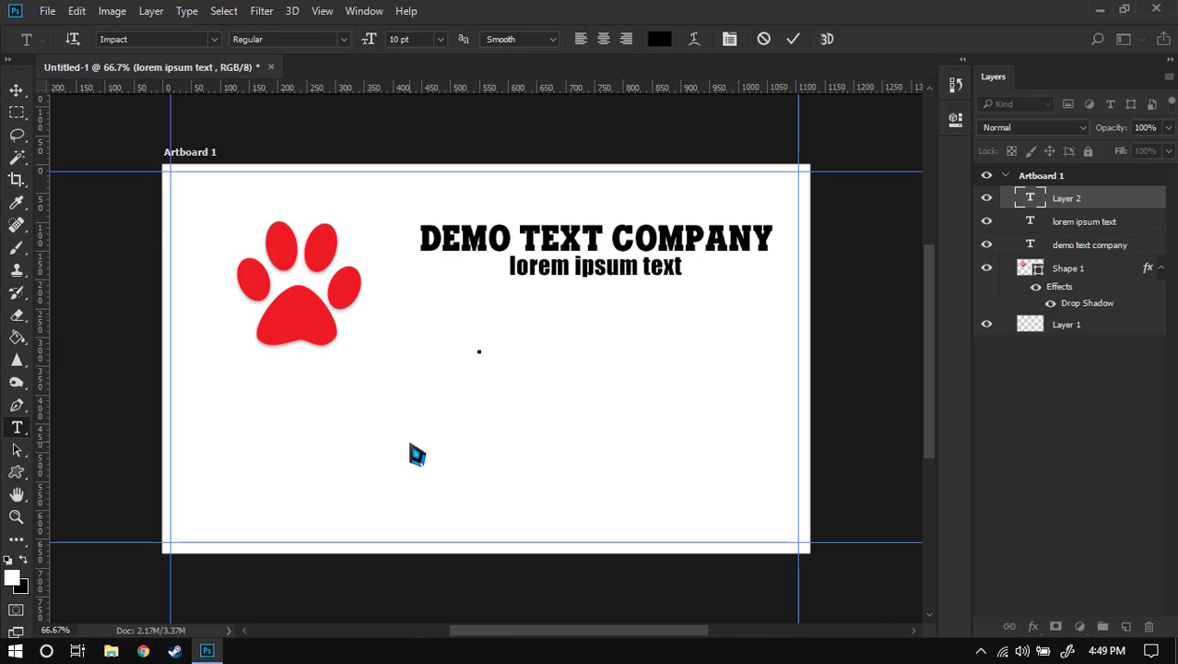
type("()")
key("Left")
type("+1) 123456789")
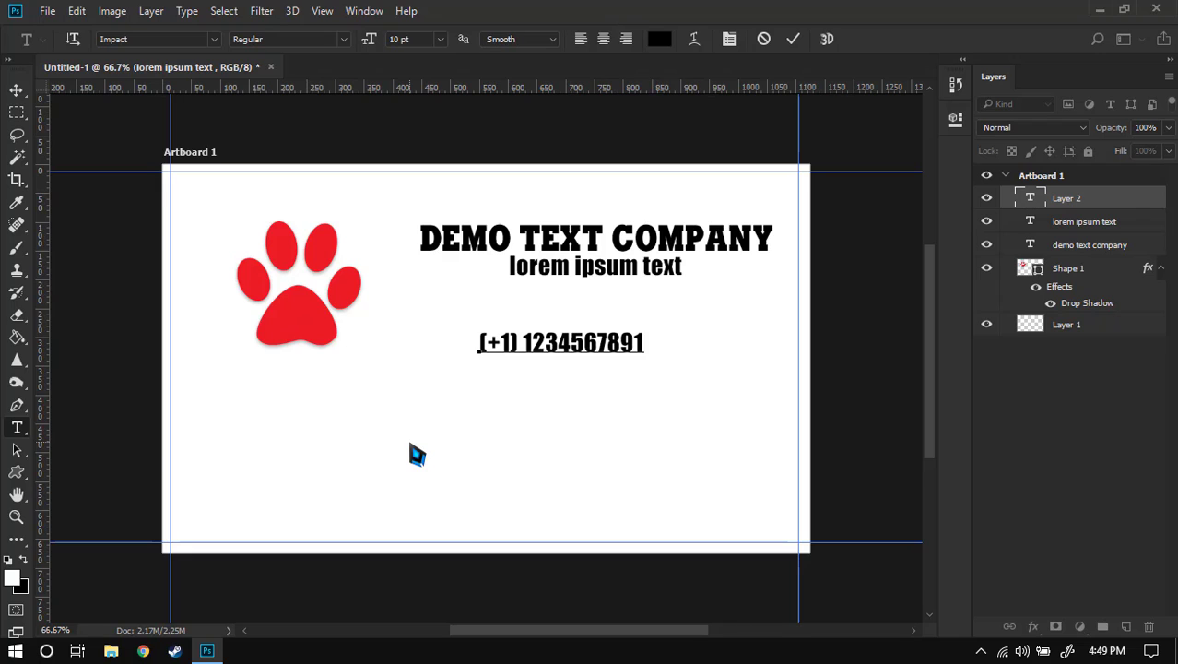
left_click(793, 38)
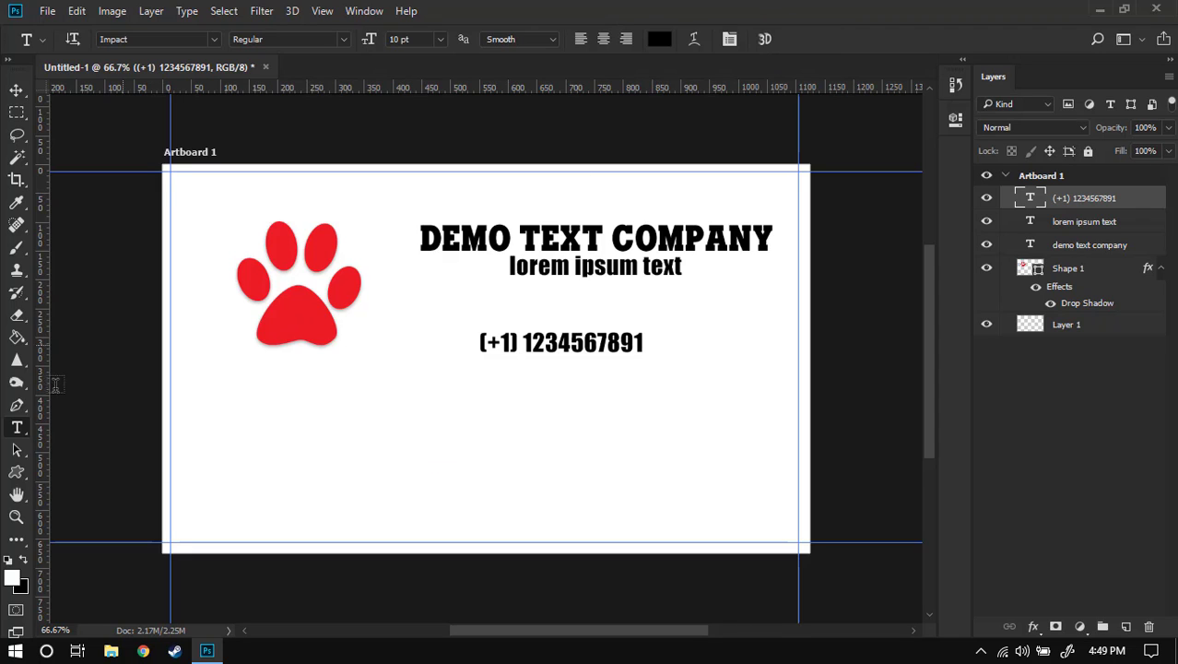
- Type the contact e-mail address below the phone number and shift it slightly left
left_click(486, 388)
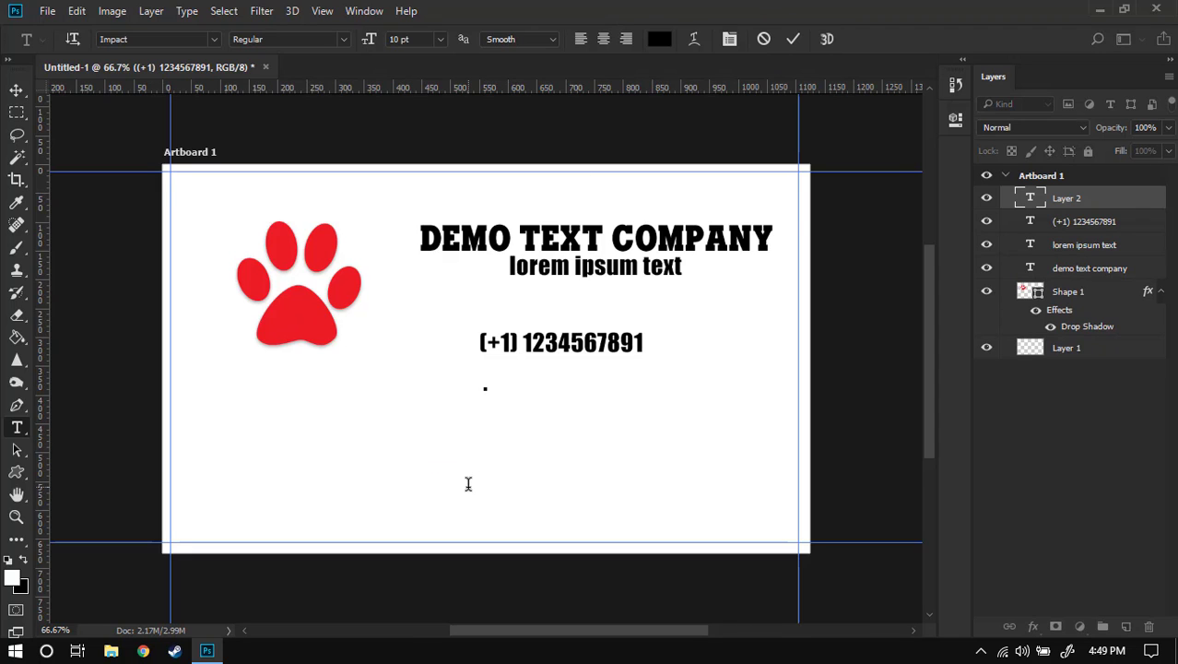
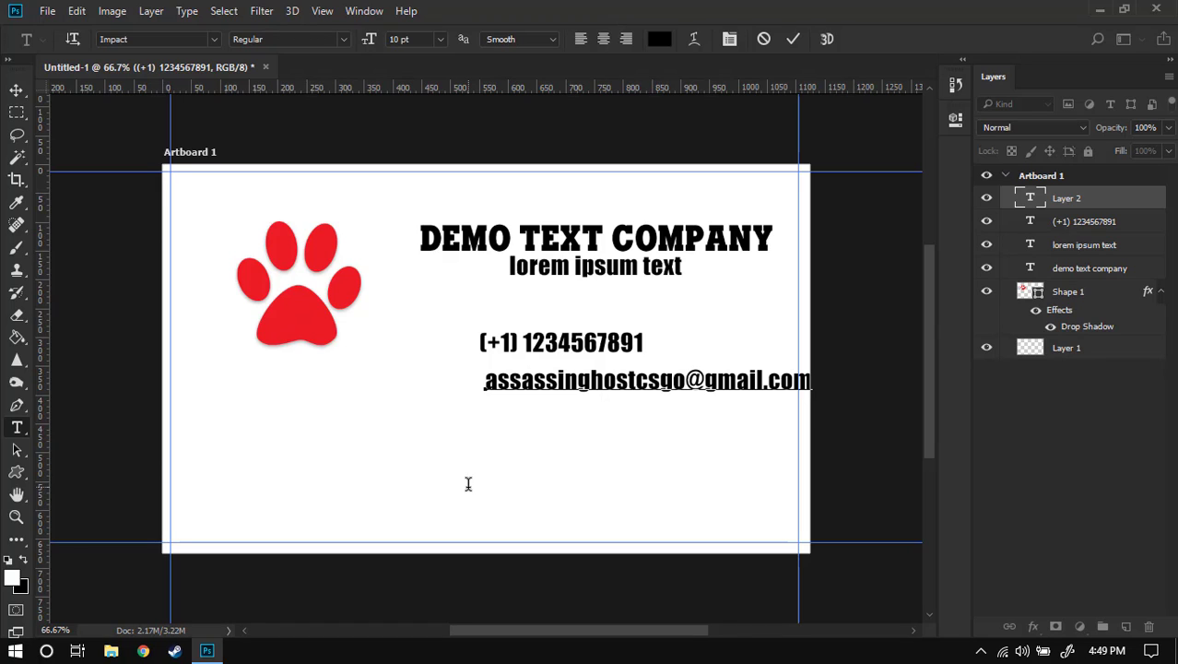
key("ctrl+a")
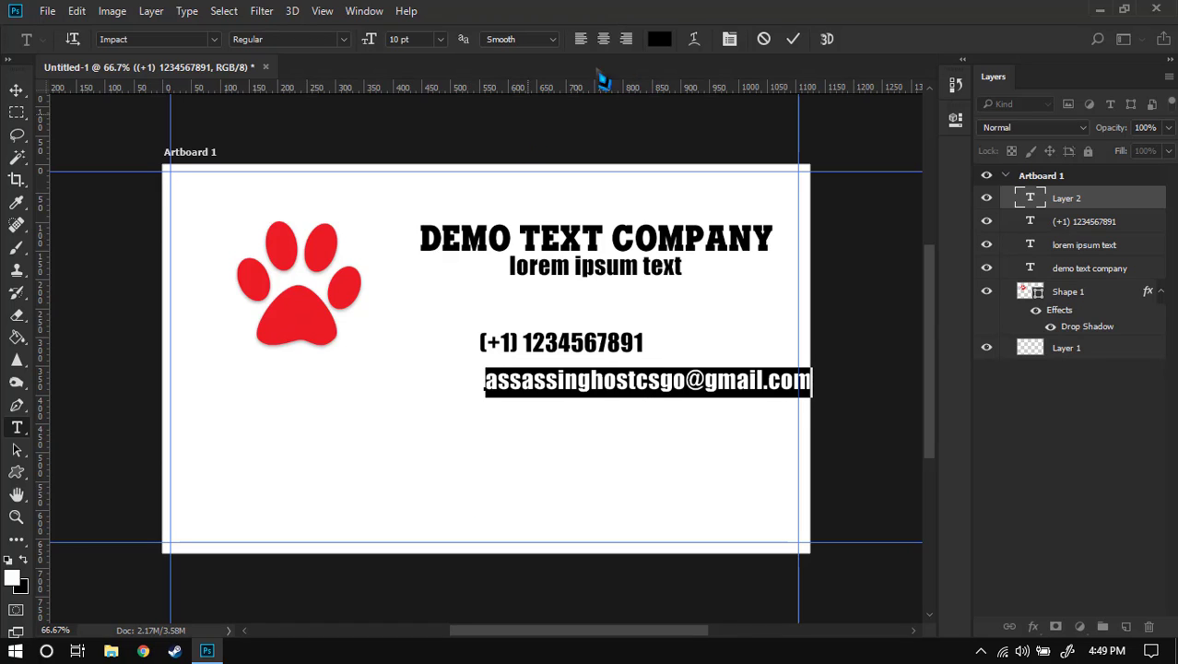
left_click(793, 39)
key("v")
left_click_drag(586, 383, 577, 383)
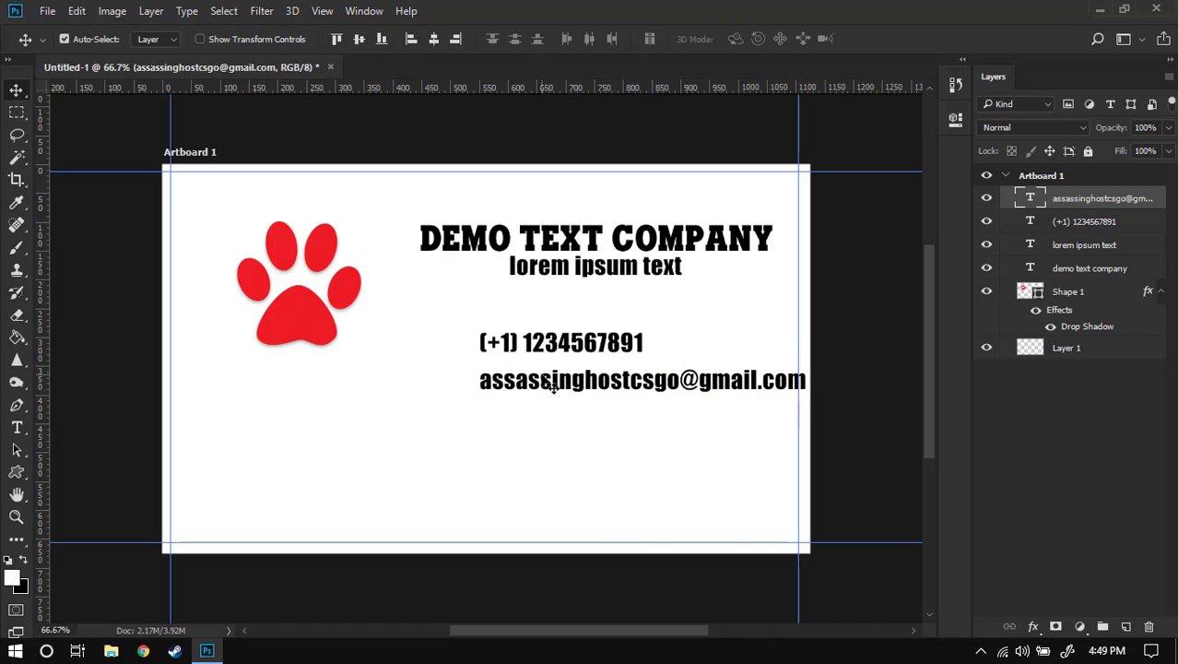
- Resize the e-mail line to 8 pt and adjust its vertical position
double_click(551, 380)
key("ctrl+a")
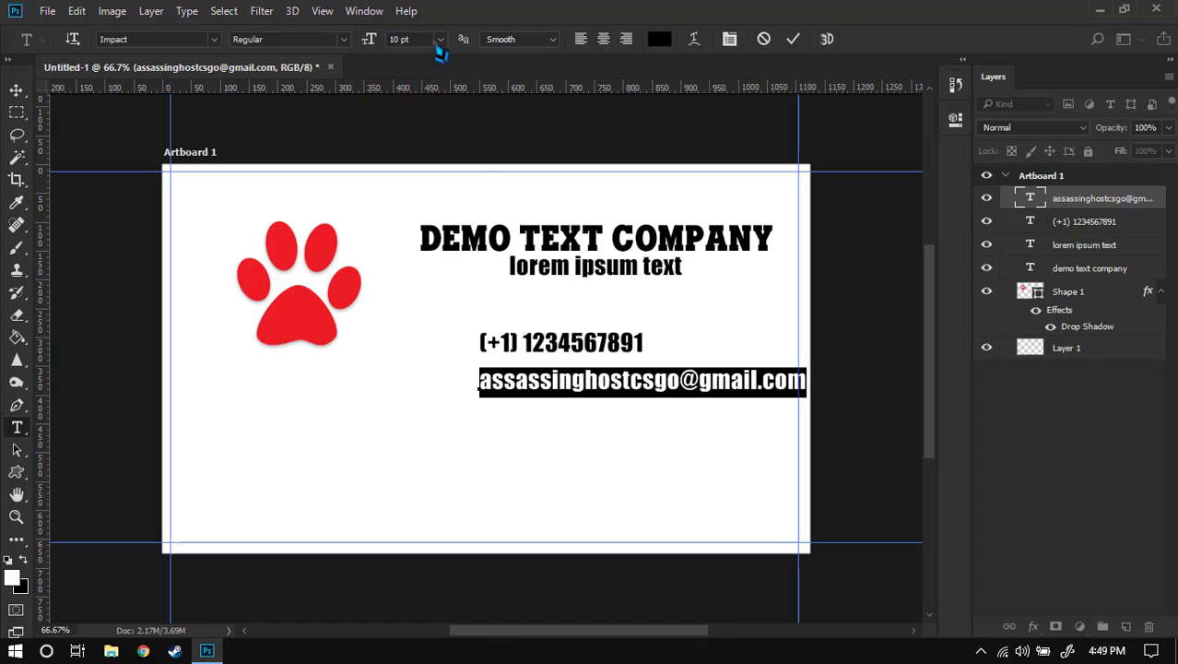
left_click(439, 39)
left_click(428, 102)
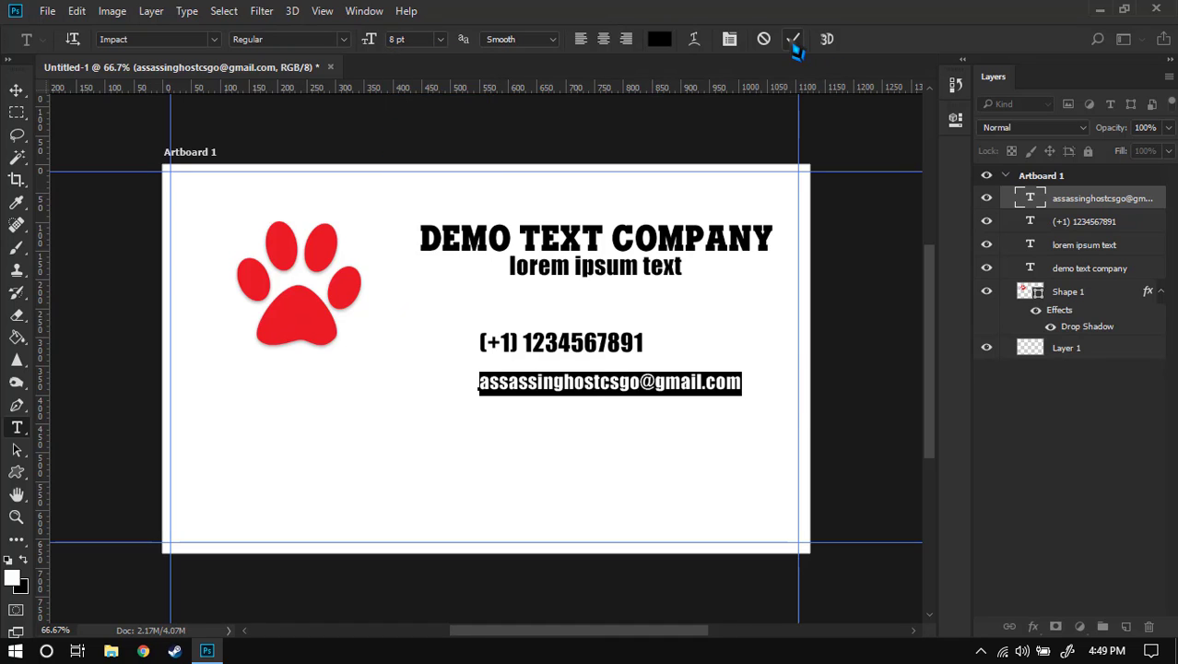
left_click(793, 39)
key("v")
left_click_drag(531, 387, 540, 399)
- Type the address lines Address Line 1, Address Line 2, PIN Code, Country under the e-mail
key("t")
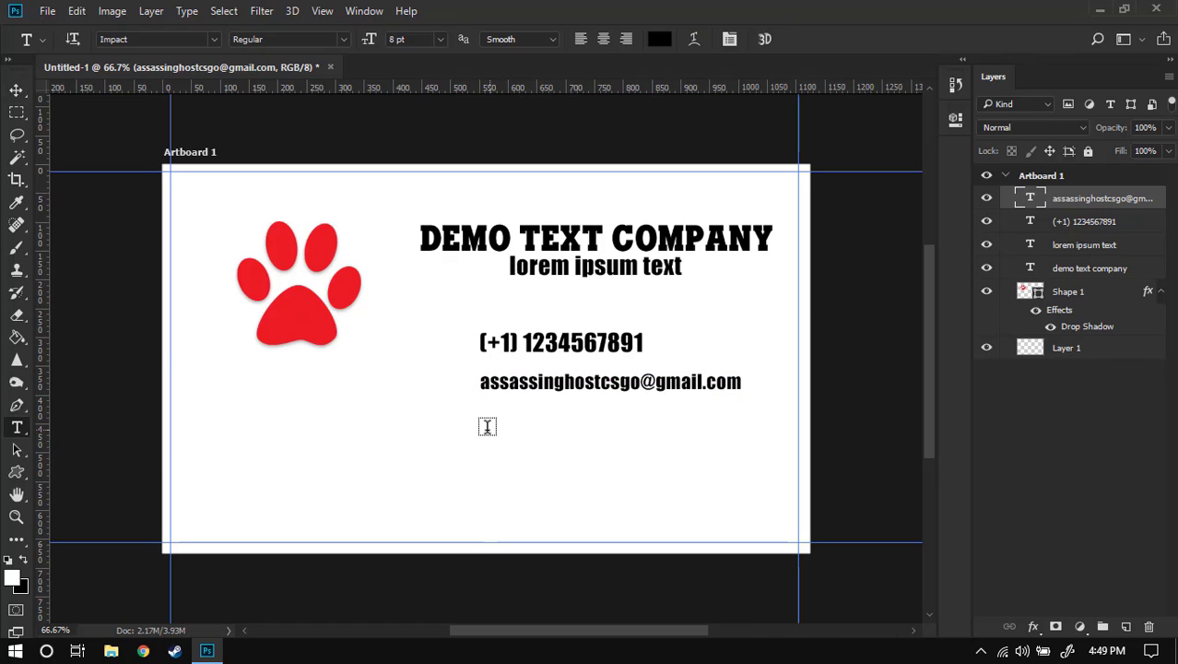
left_click(484, 427)
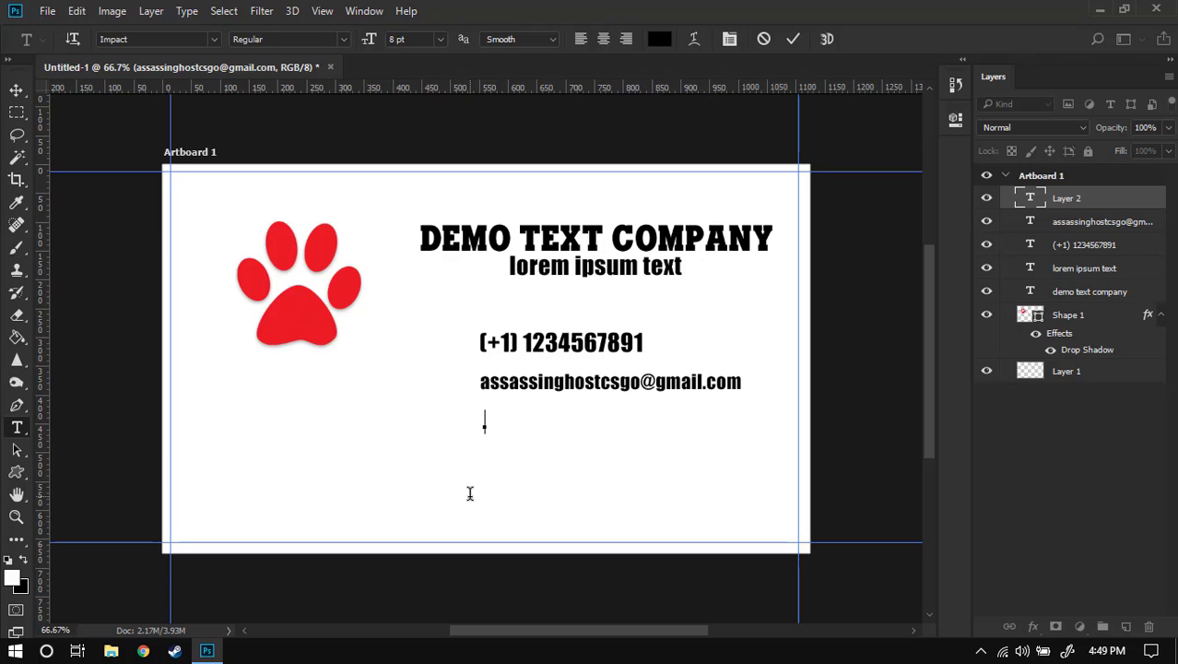
type("Address ")
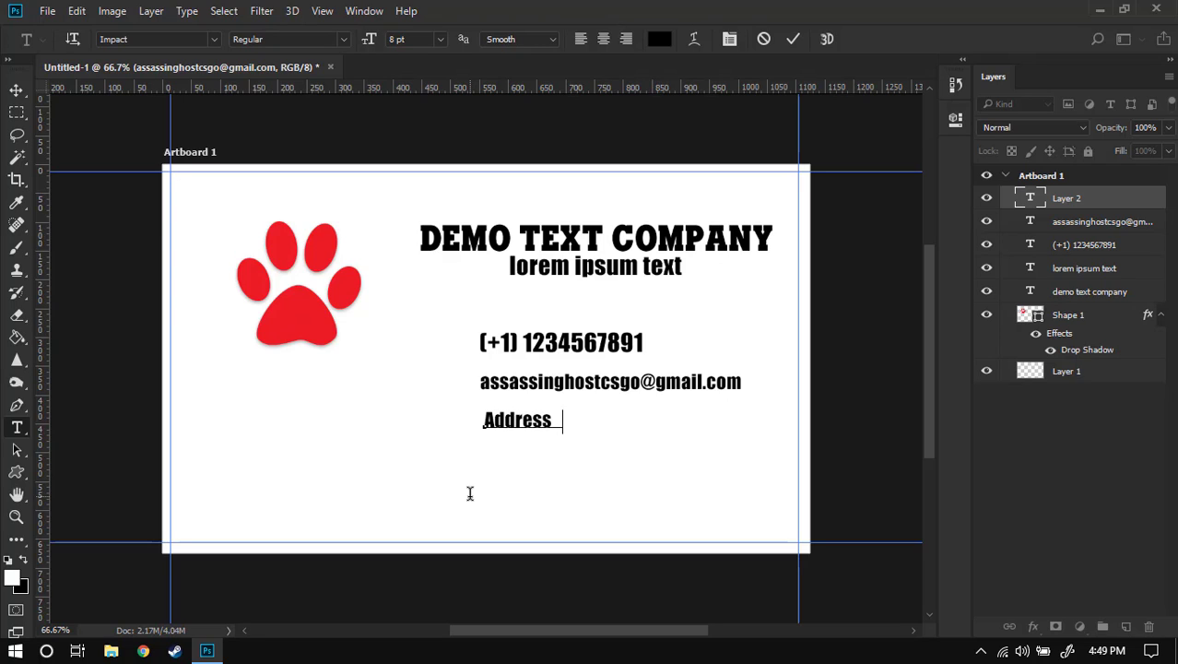
type("Line 1 ")
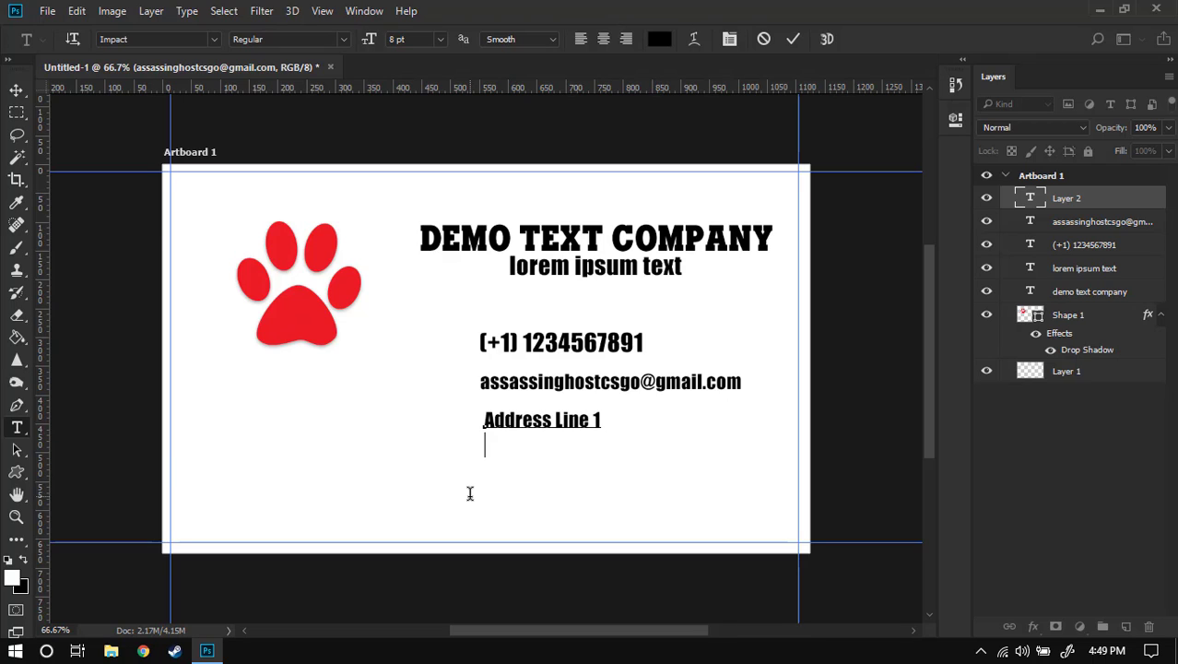
type("Addre")
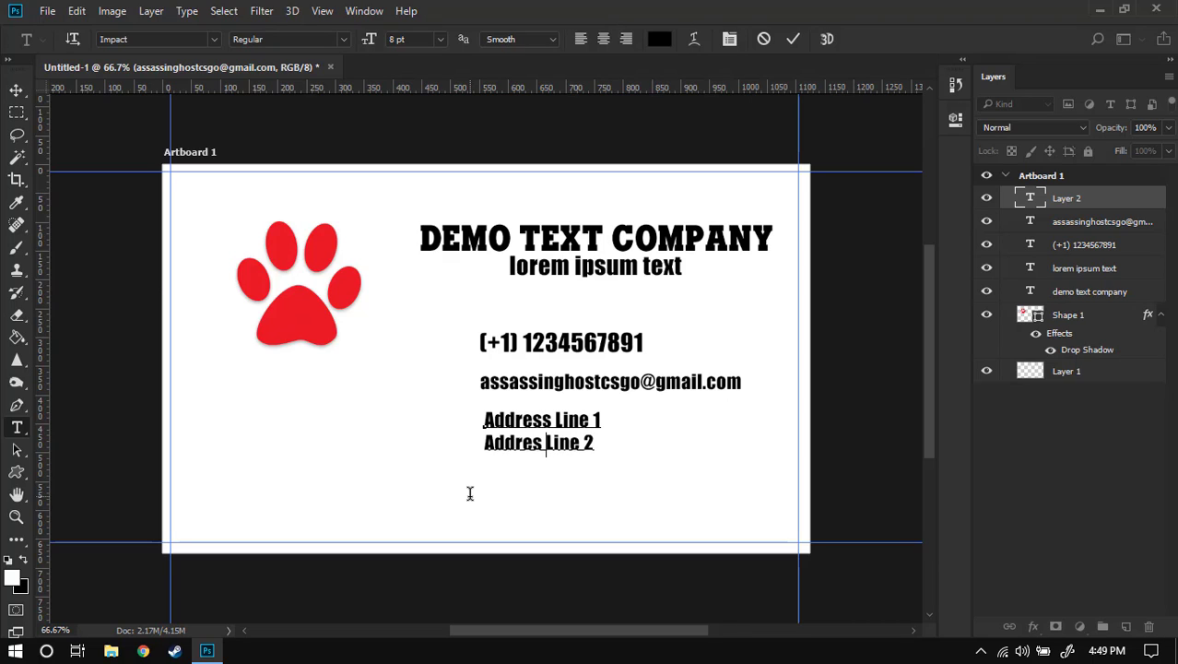
type("ss")
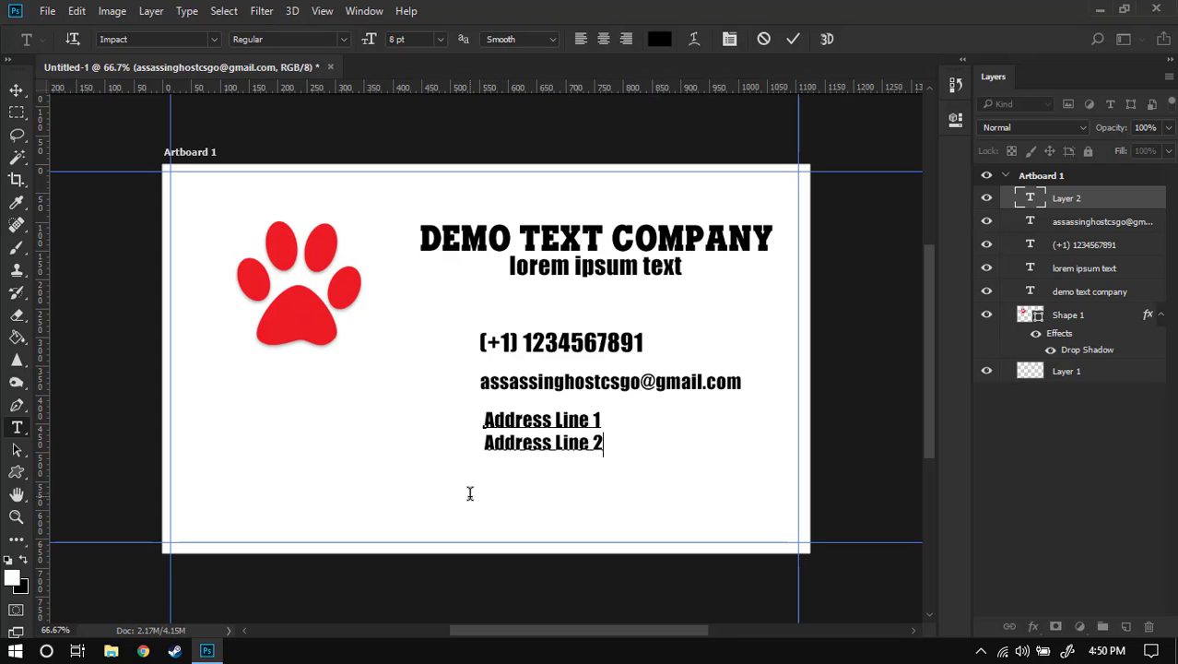
key("Return")
type("PlN Code")
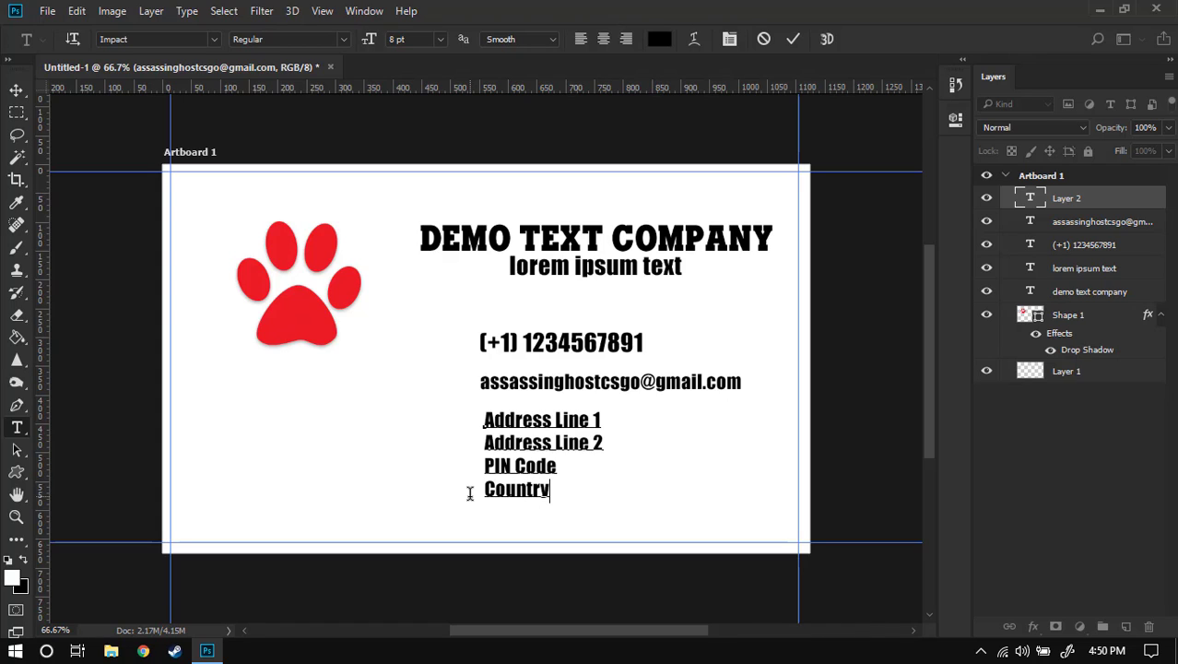
type("Country")
left_click(792, 39)
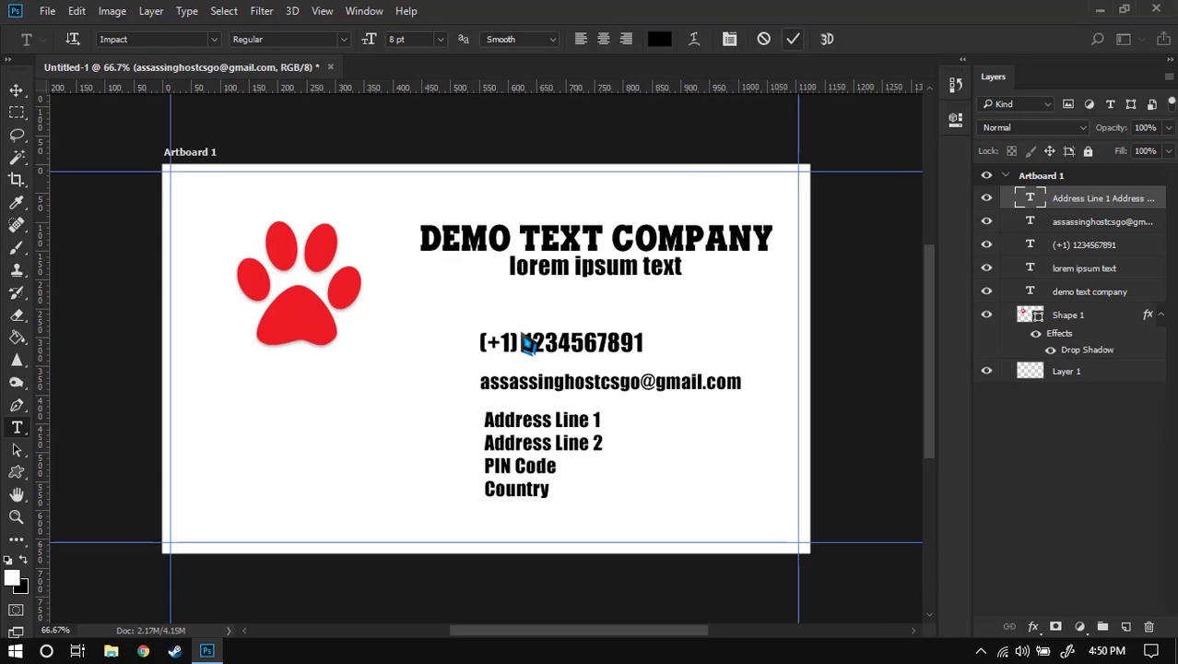
key("v")
mouse_move(521, 468)
left_mouse_down()
mouse_move(508, 467)
mouse_move(518, 467)
left_mouse_up()
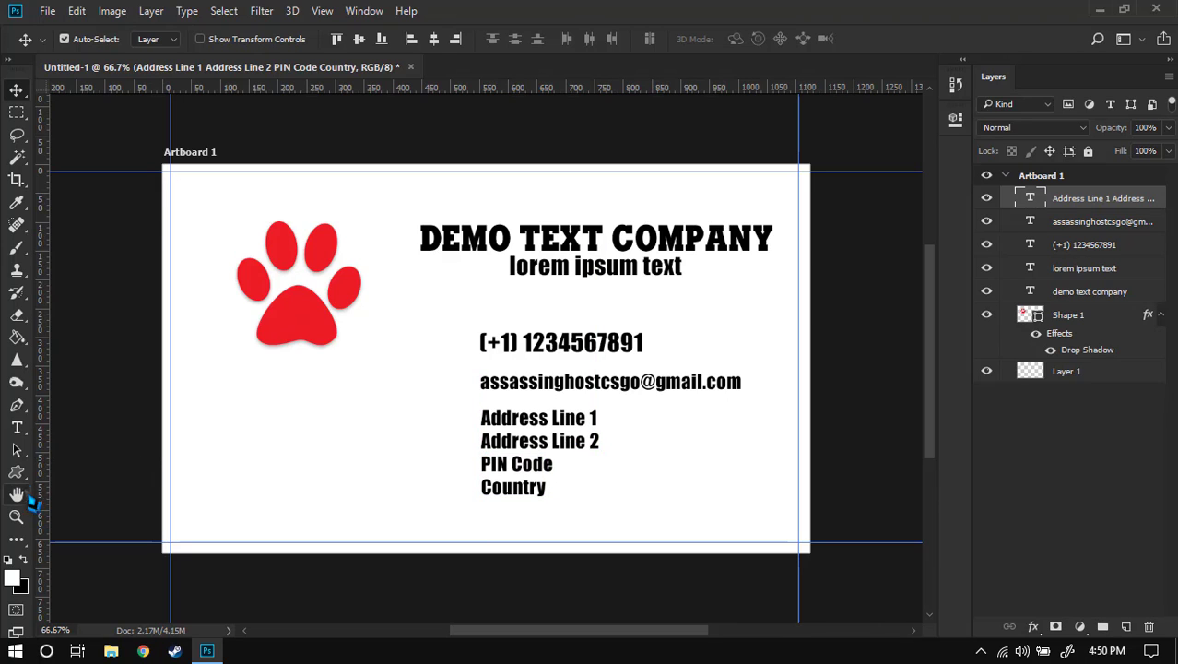
- Draw a telephone custom shape to the left of the phone number
right_click(18, 473)
left_click(92, 560)
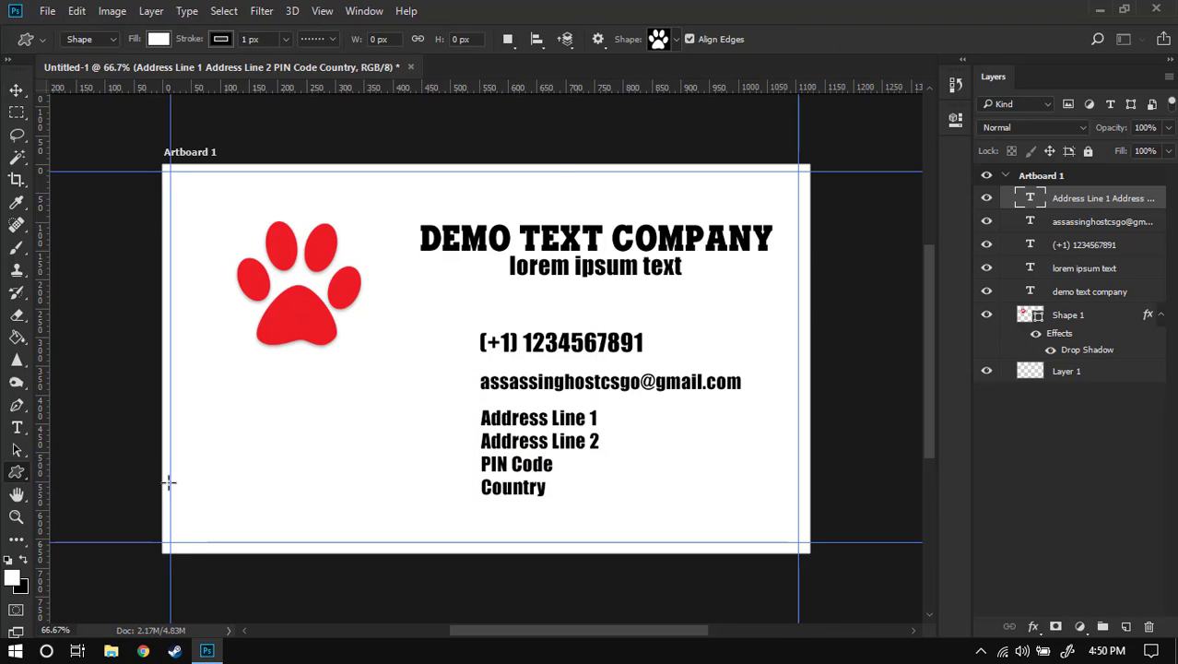
left_click(677, 38)
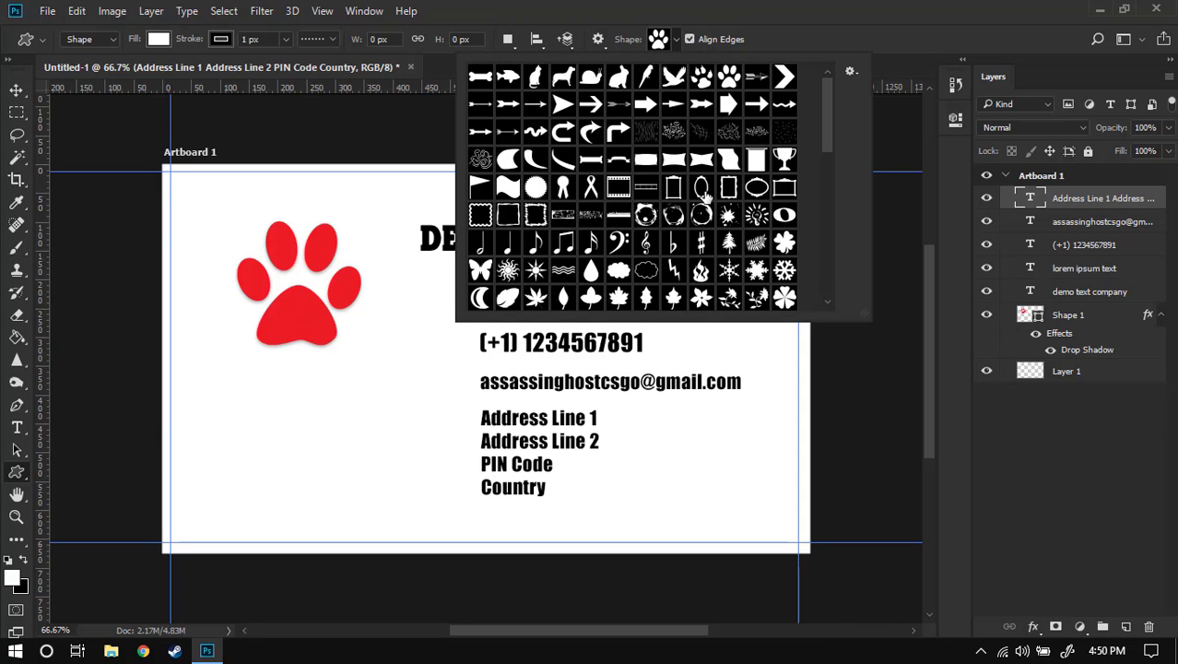
scroll(702, 185, "down", 5)
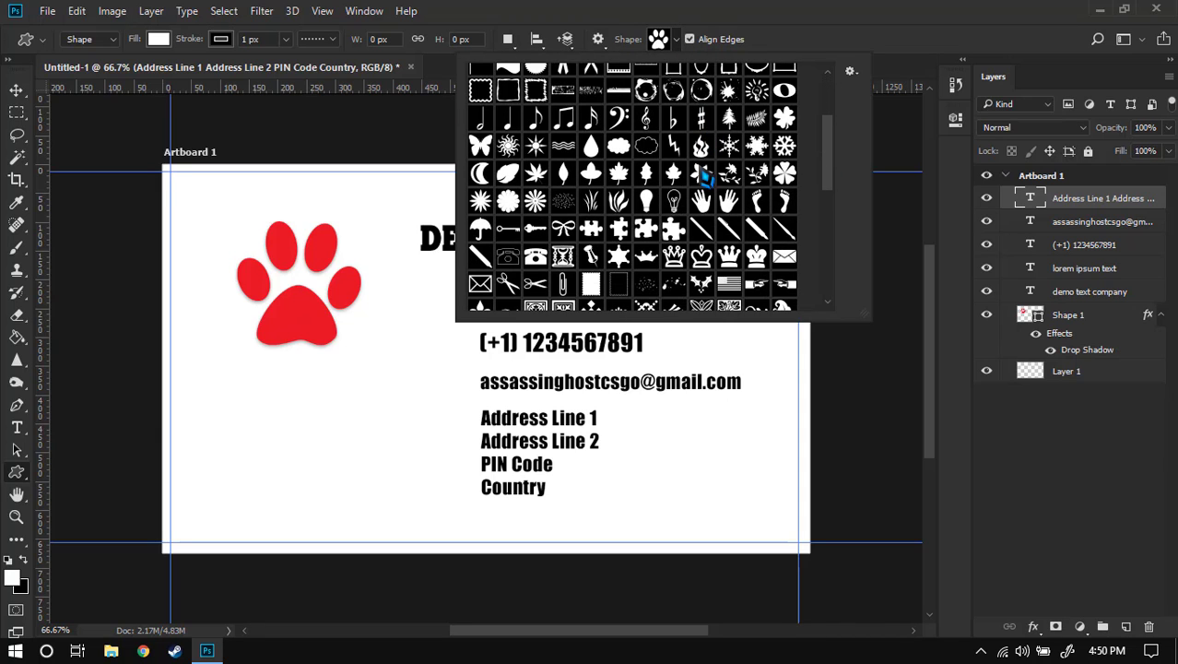
double_click(535, 228)
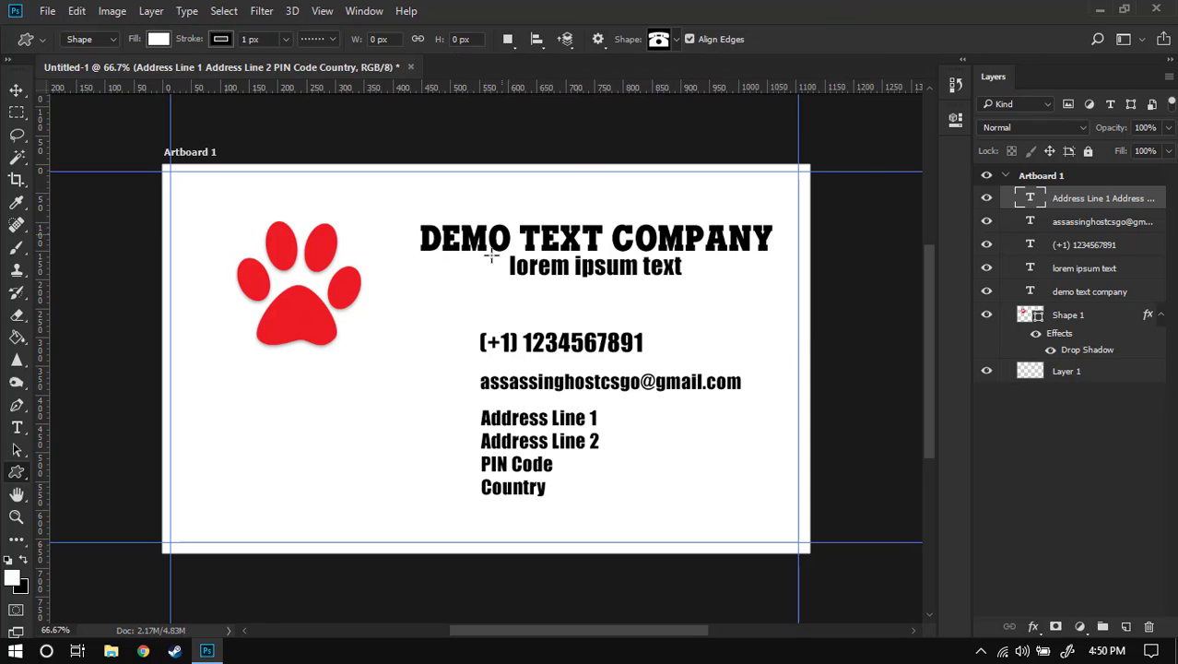
left_click_drag(412, 326, 451, 354)
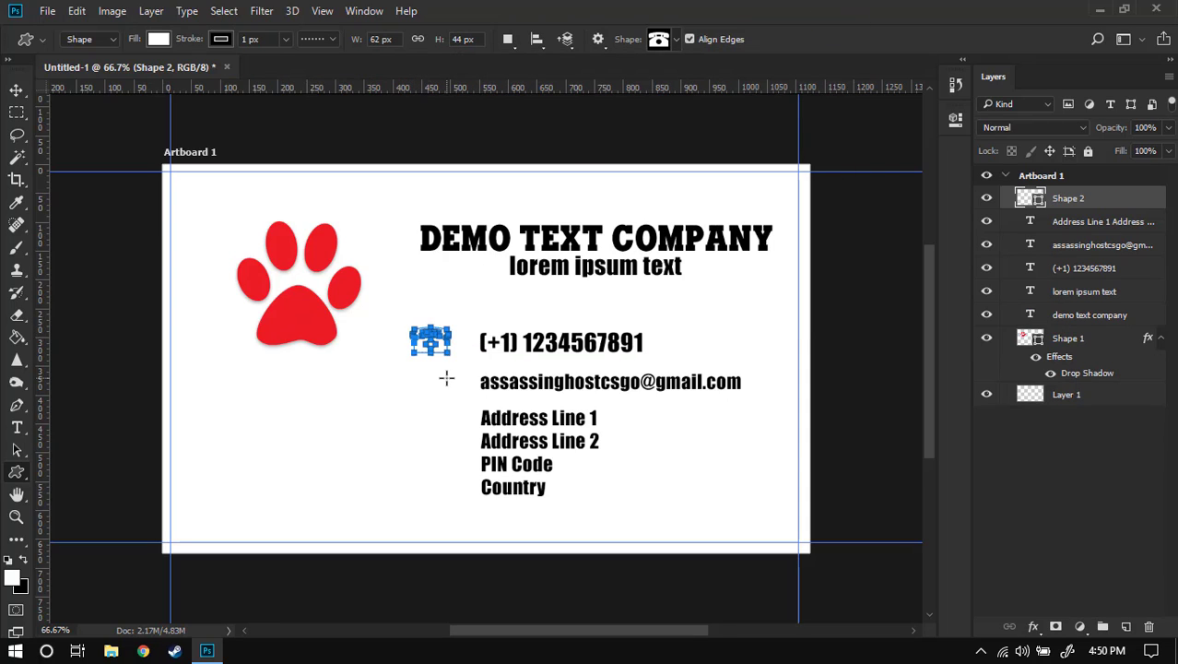
- Give the telephone icon a dark-blue fill and solid stroke, then nudge it beside the number
left_click(159, 40)
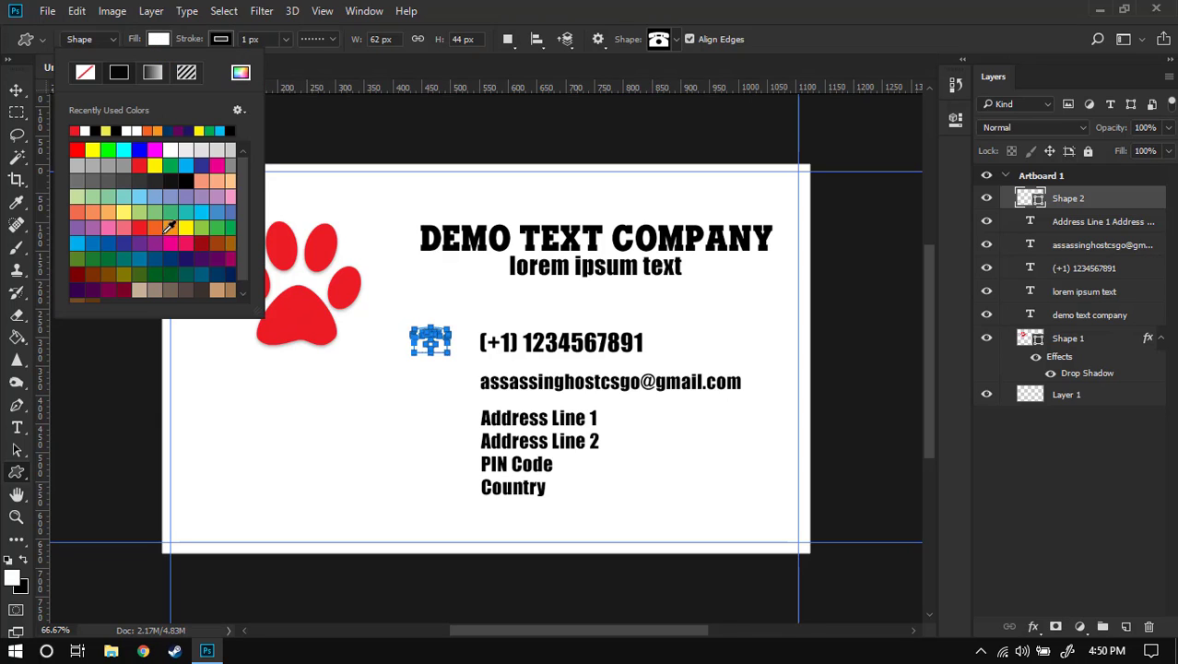
left_click(187, 259)
left_click(549, 14)
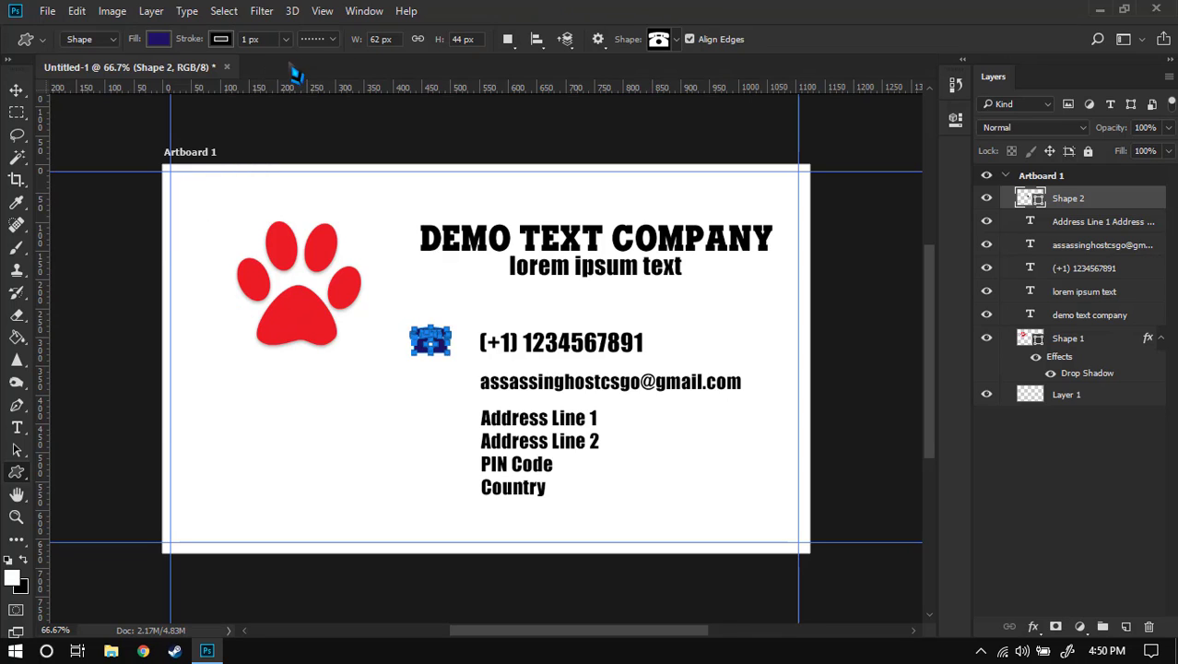
left_click(325, 44)
left_click(323, 90)
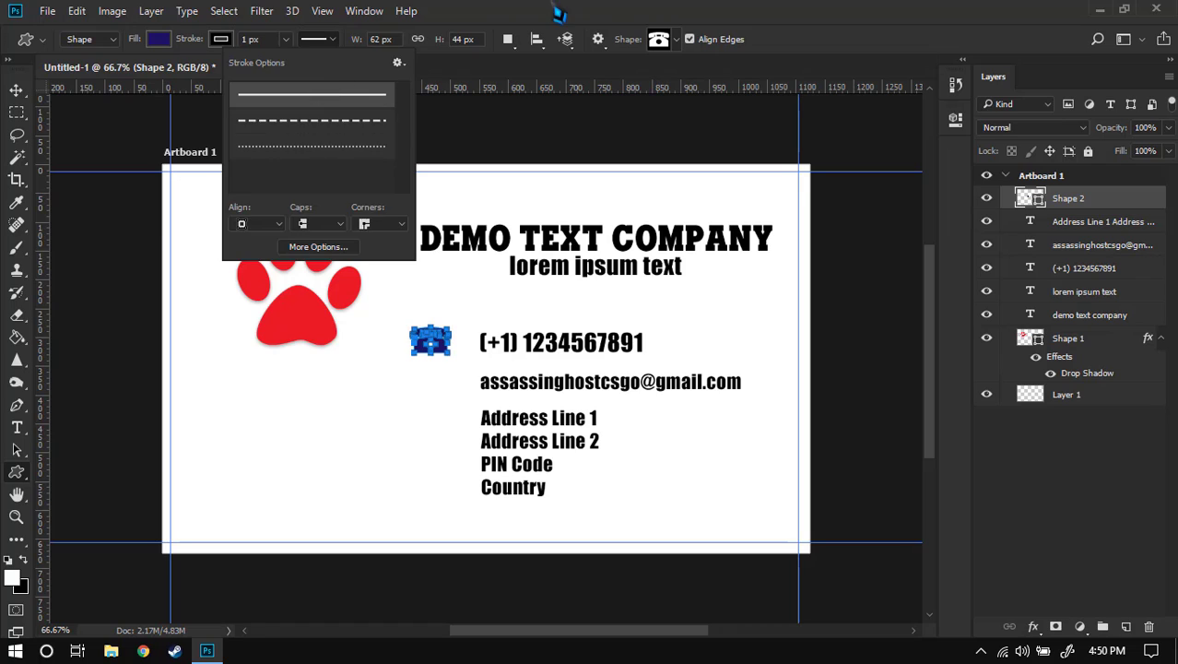
left_click(559, 11)
key("v")
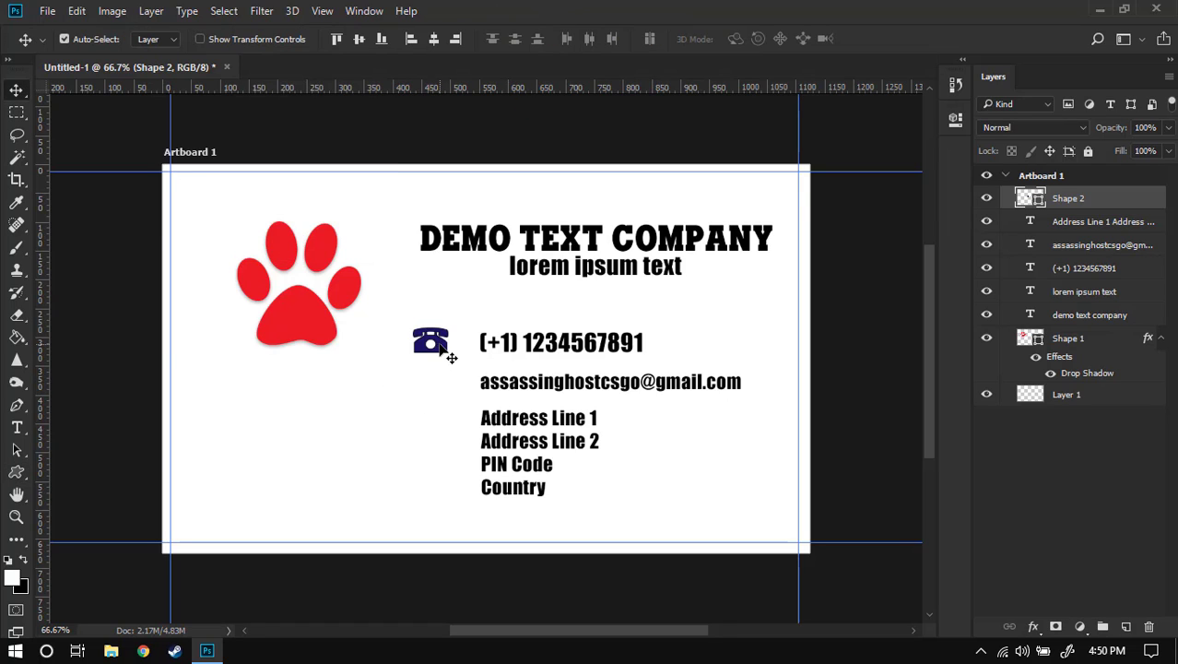
left_click_drag(440, 345, 458, 346)
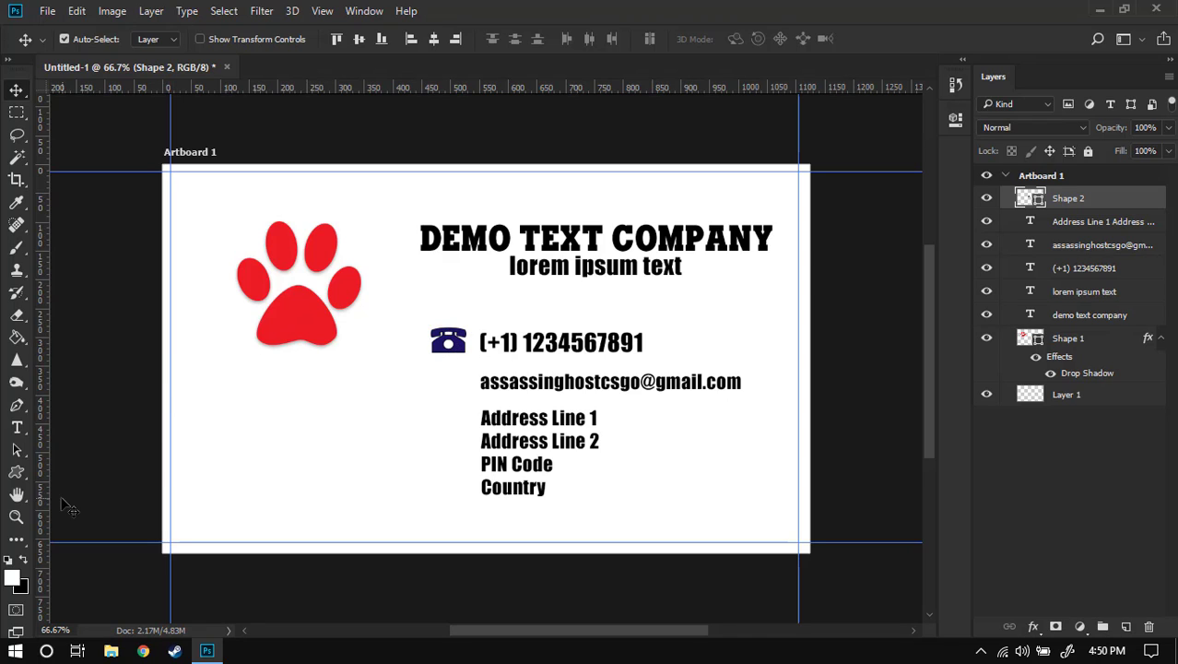
- Draw an envelope custom shape beside the email address line
left_click(24, 474)
right_click(19, 475)
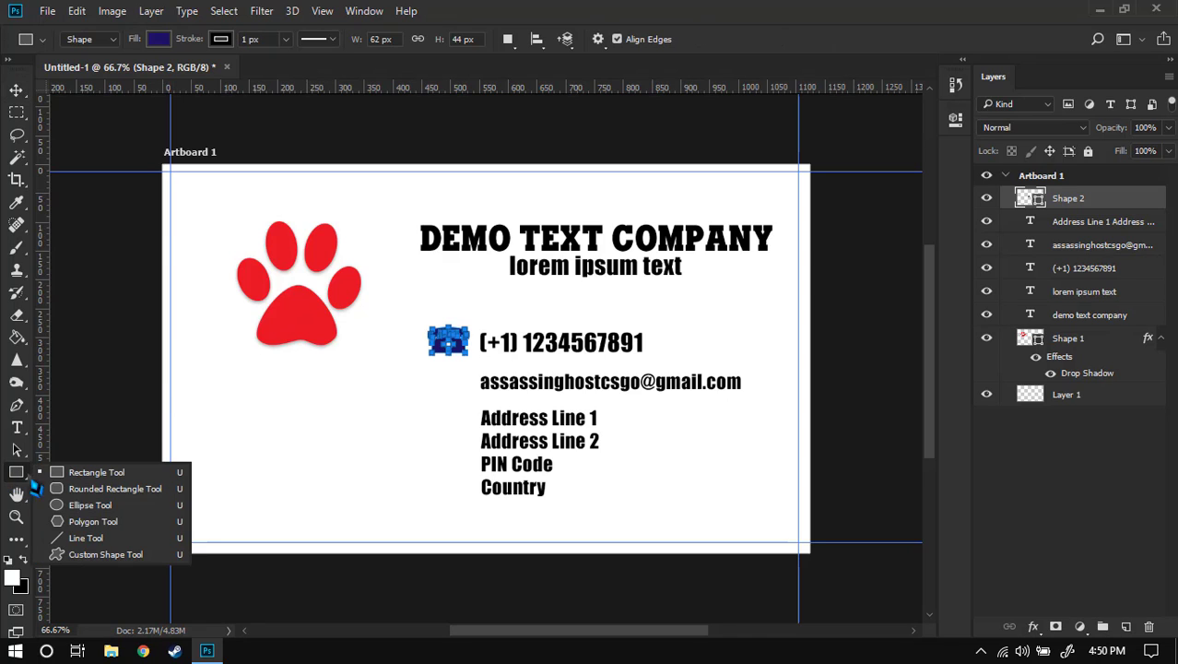
left_click(92, 555)
left_click(678, 40)
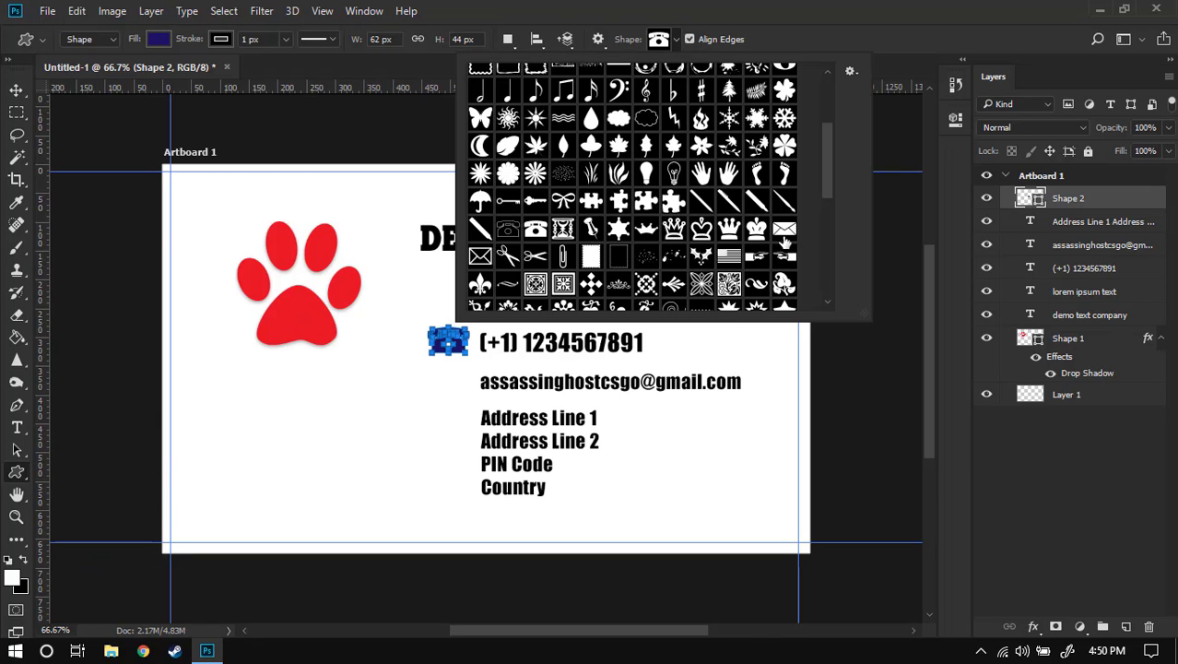
left_click(784, 230)
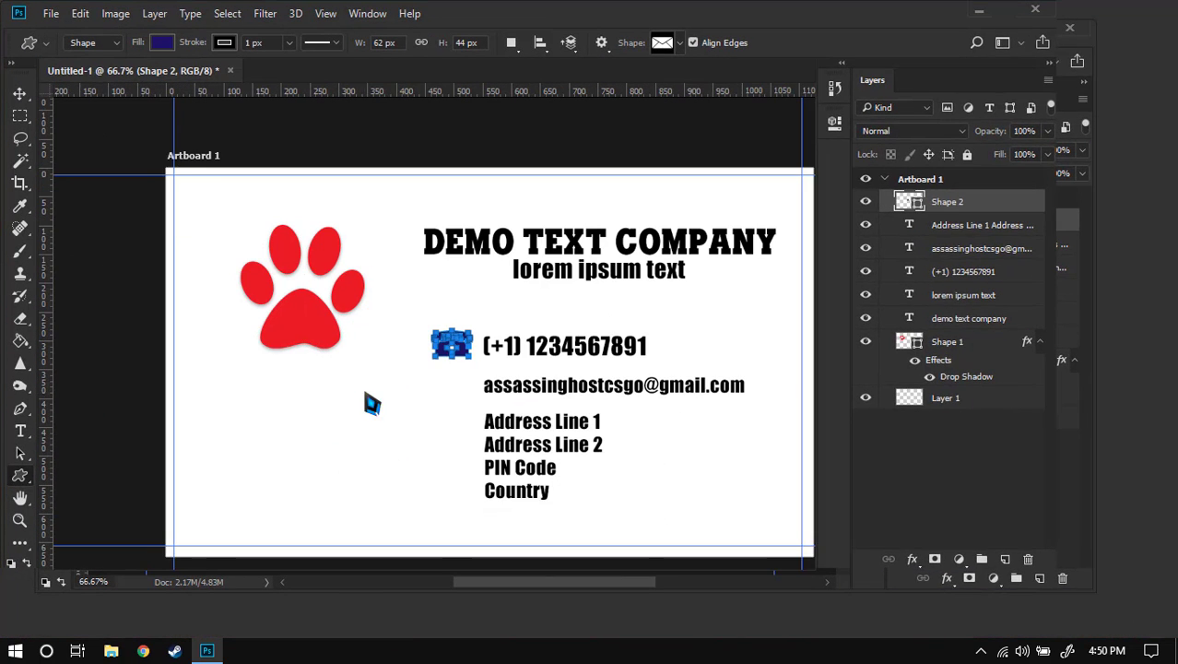
left_click_drag(431, 376, 449, 390)
key("v")
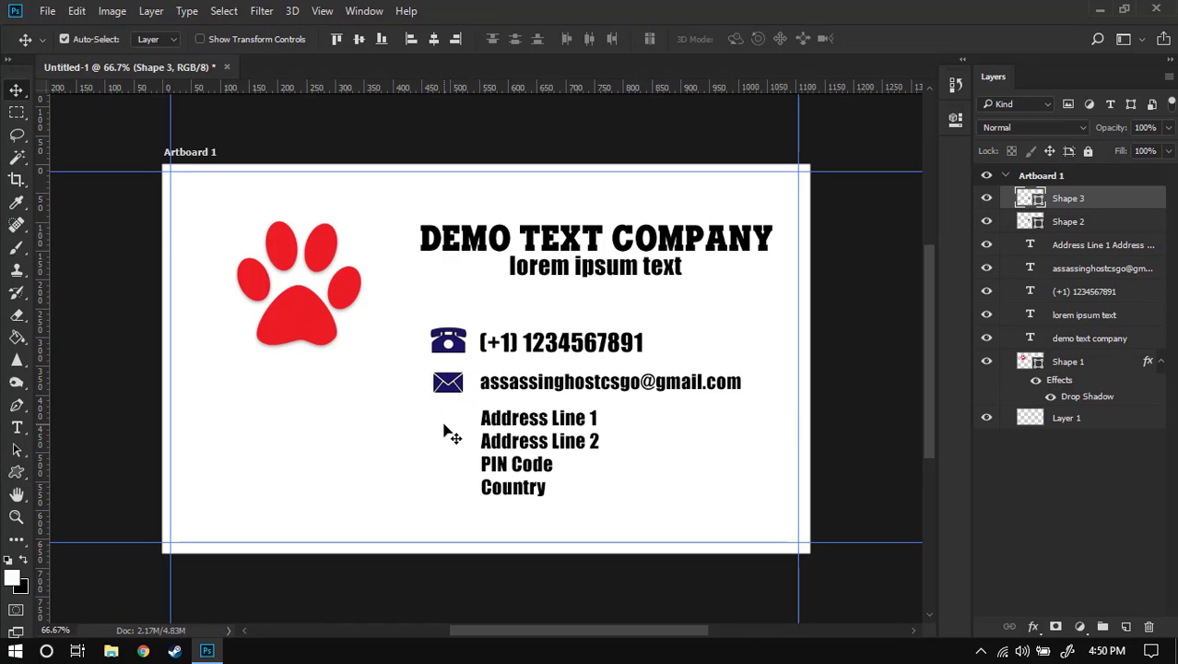
left_click(18, 473)
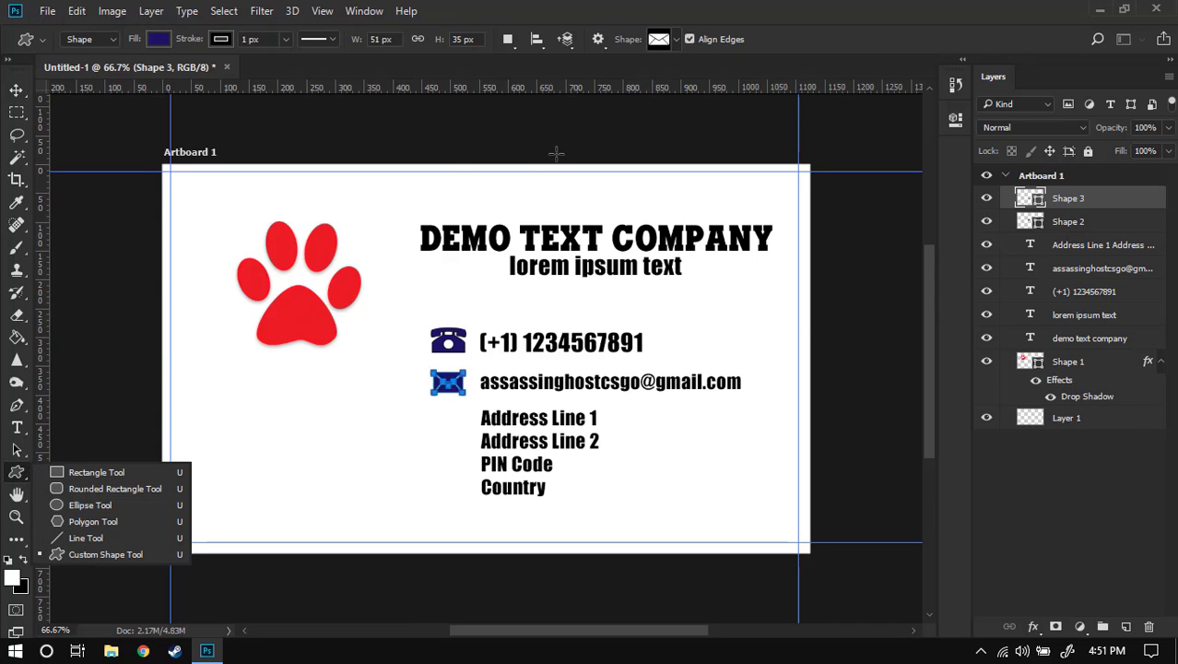
left_click(677, 40)
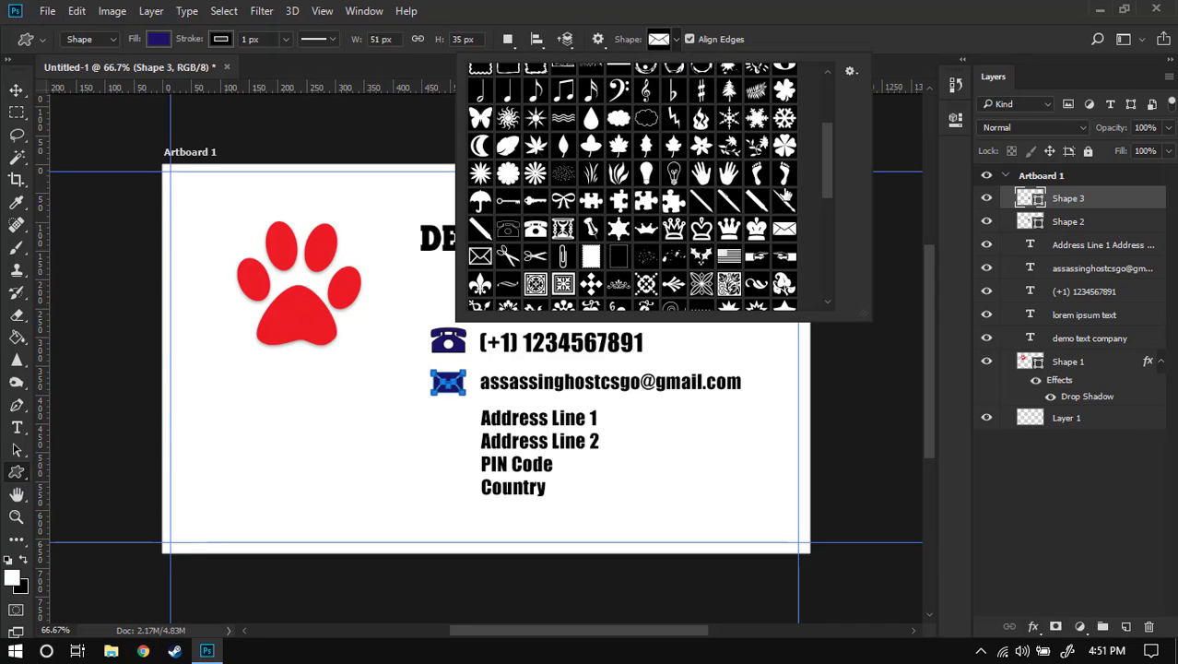
- Draw a circled down-arrow custom shape beside Address Line 1
left_click_drag(836, 189, 835, 288)
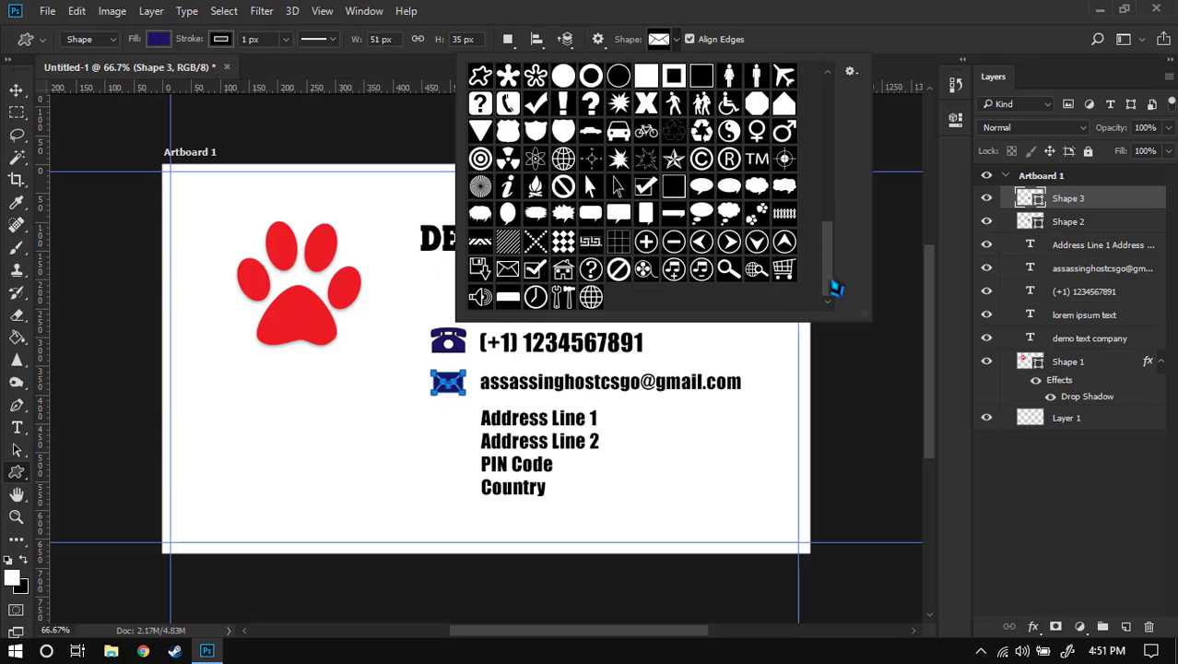
mouse_move(835, 288)
left_mouse_down()
mouse_move(837, 125)
mouse_move(847, 287)
left_mouse_up()
left_click(756, 244)
left_click(827, 33)
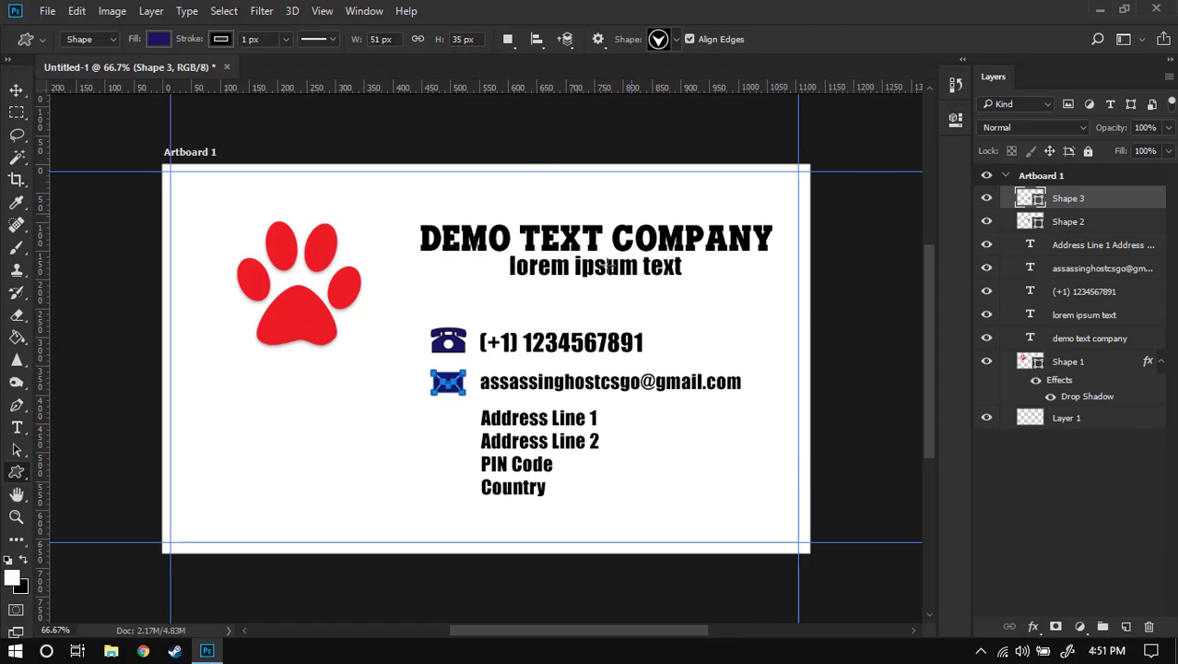
left_click_drag(433, 412, 466, 447)
- Shift the contact icons to line up with their text lines
key("v")
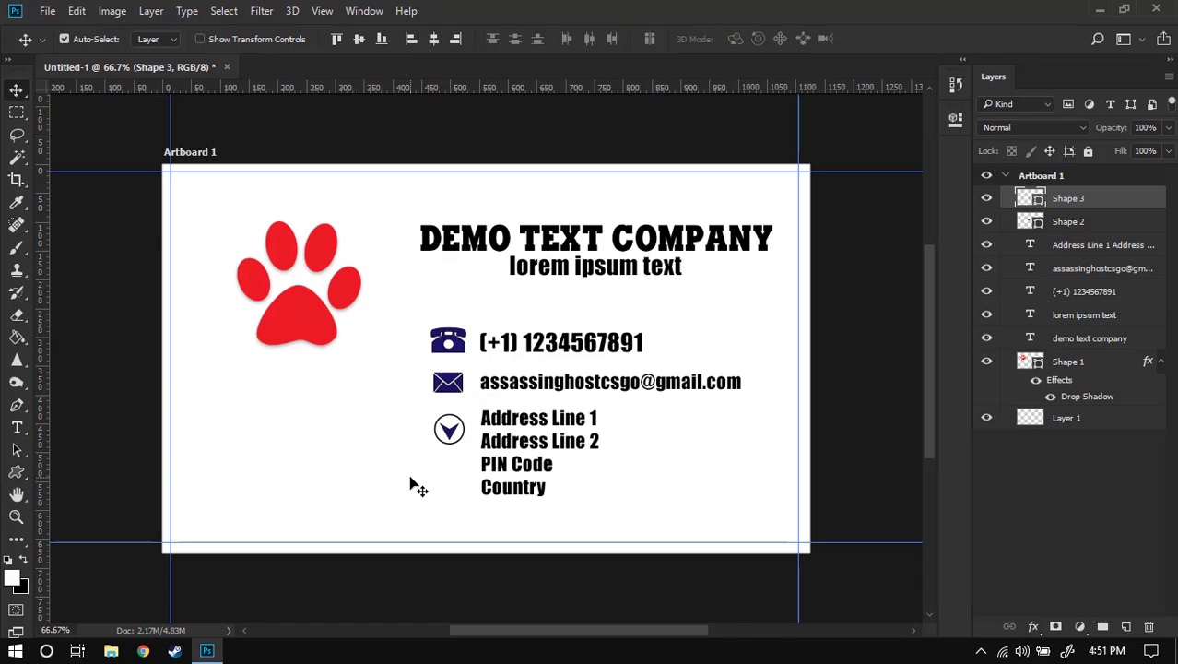
left_click_drag(450, 430, 448, 440)
left_click(363, 501)
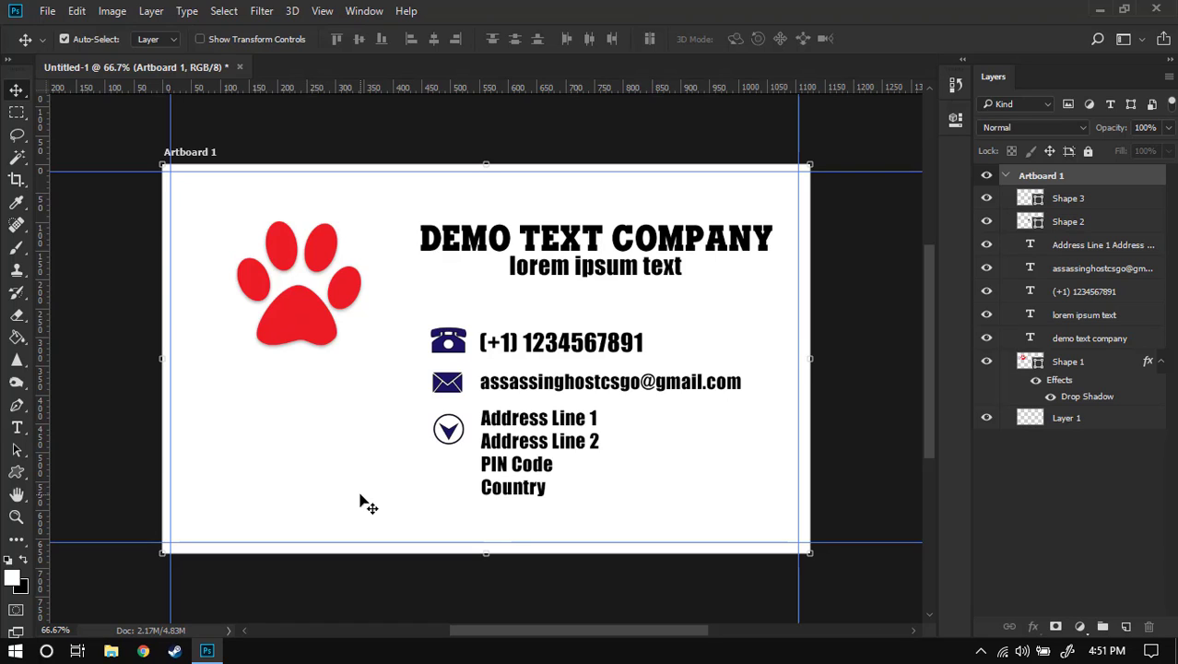
- Draw a rectangle across the card's lower-left area and fill it dark navy
left_click(17, 471)
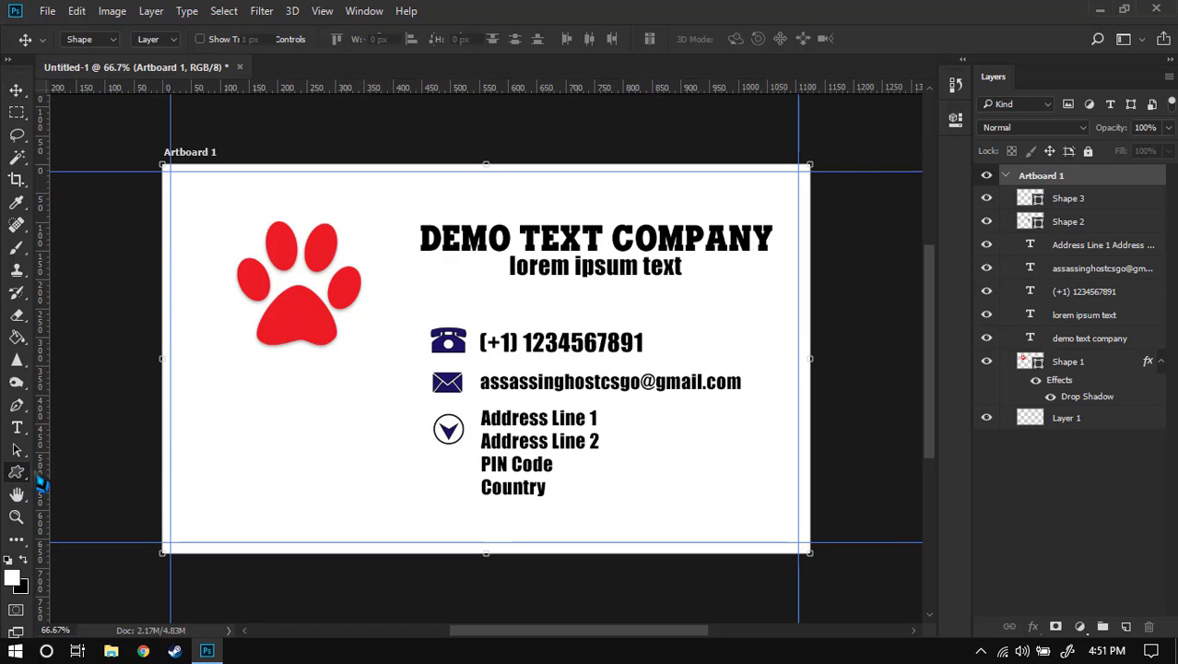
mouse_move(214, 393)
left_mouse_down()
mouse_move(402, 493)
mouse_move(387, 508)
left_mouse_up()
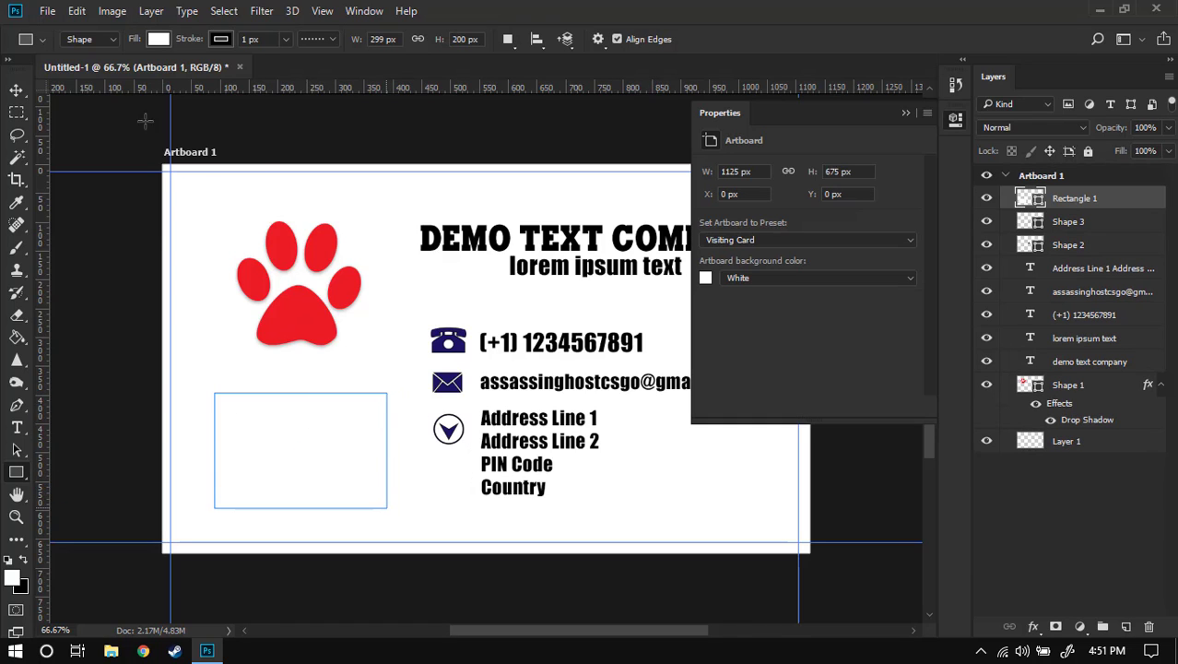
left_click(158, 39)
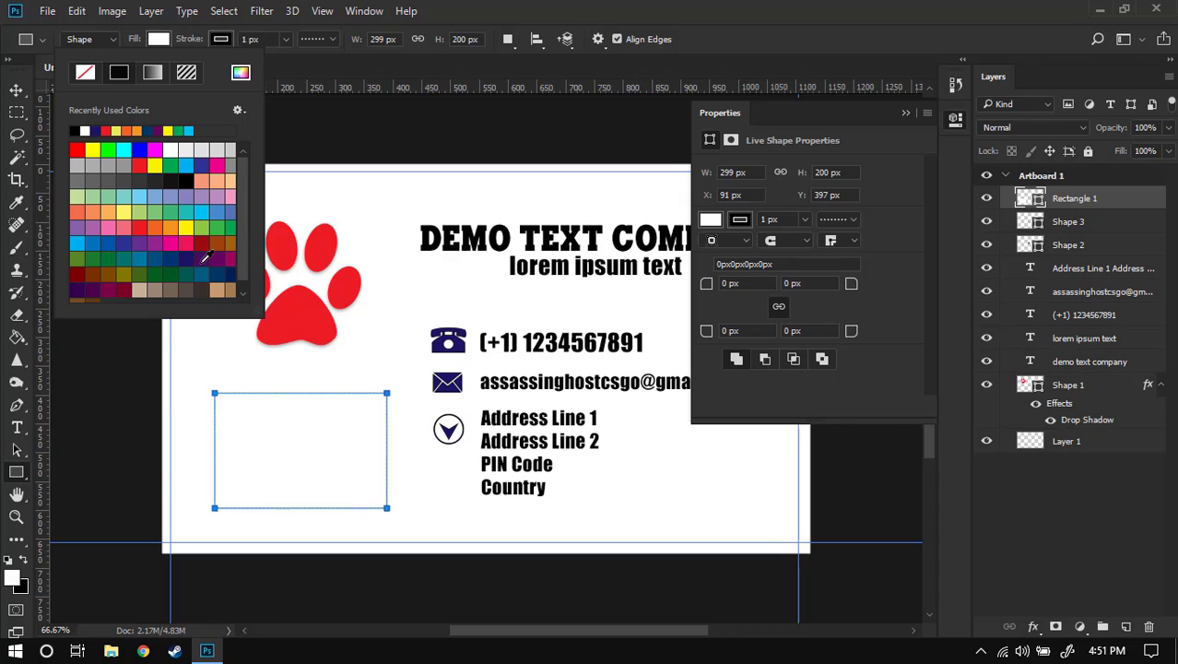
left_click(187, 259)
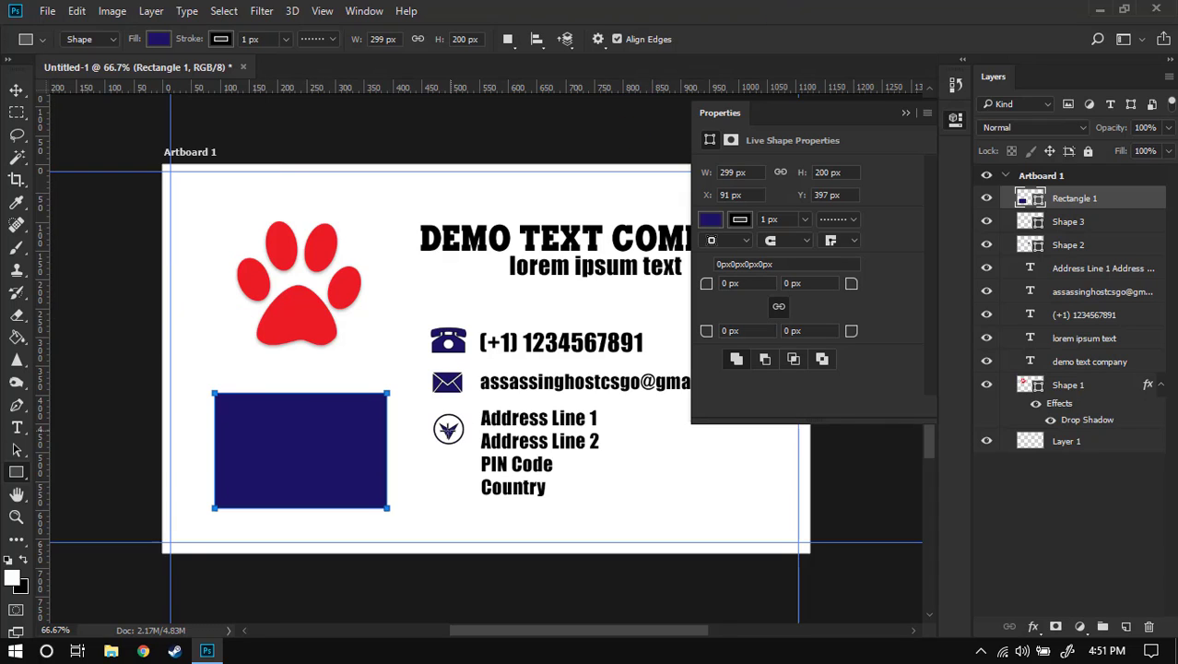
key("v")
left_click(441, 357)
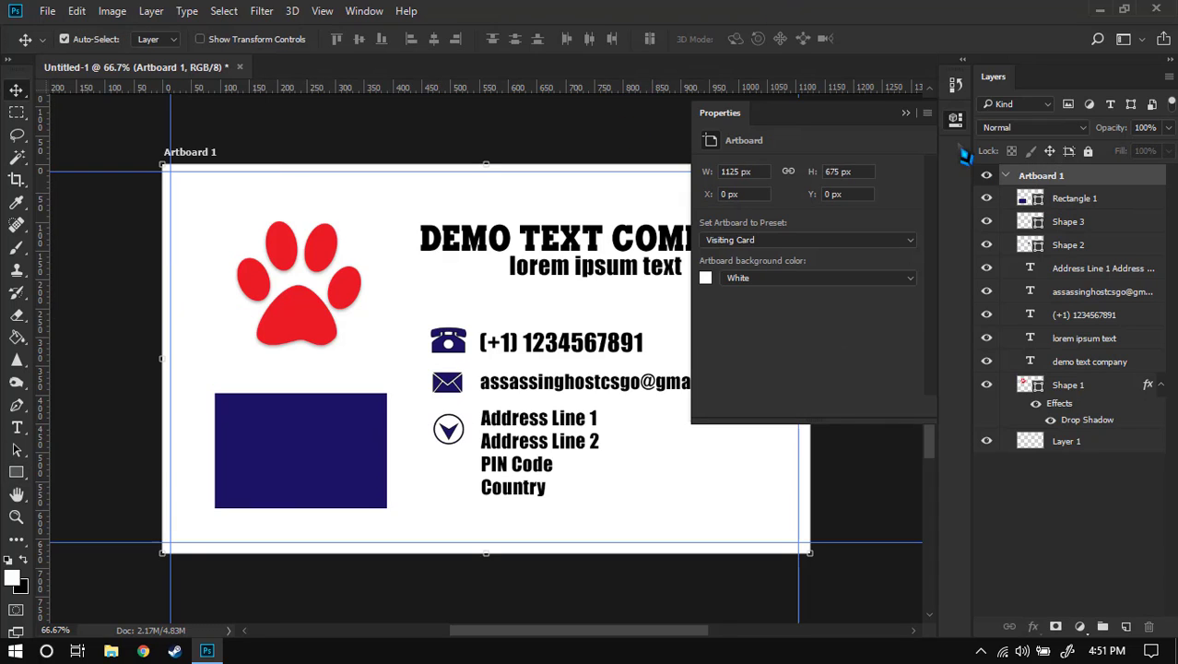
left_click(956, 119)
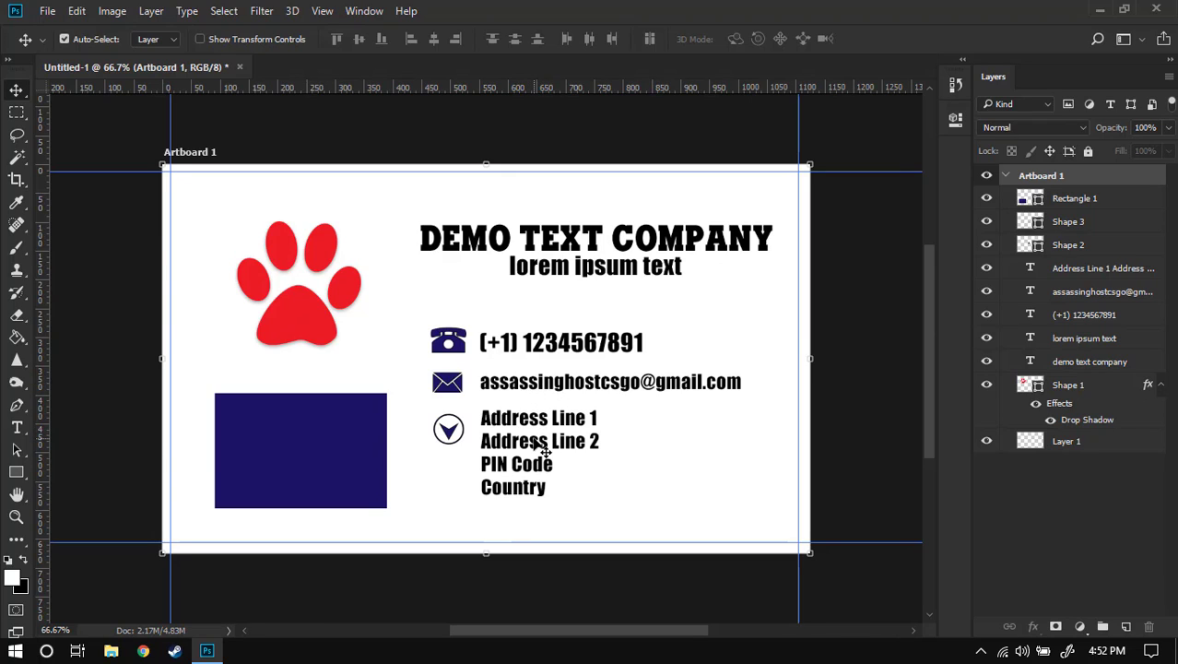
left_click(1060, 515)
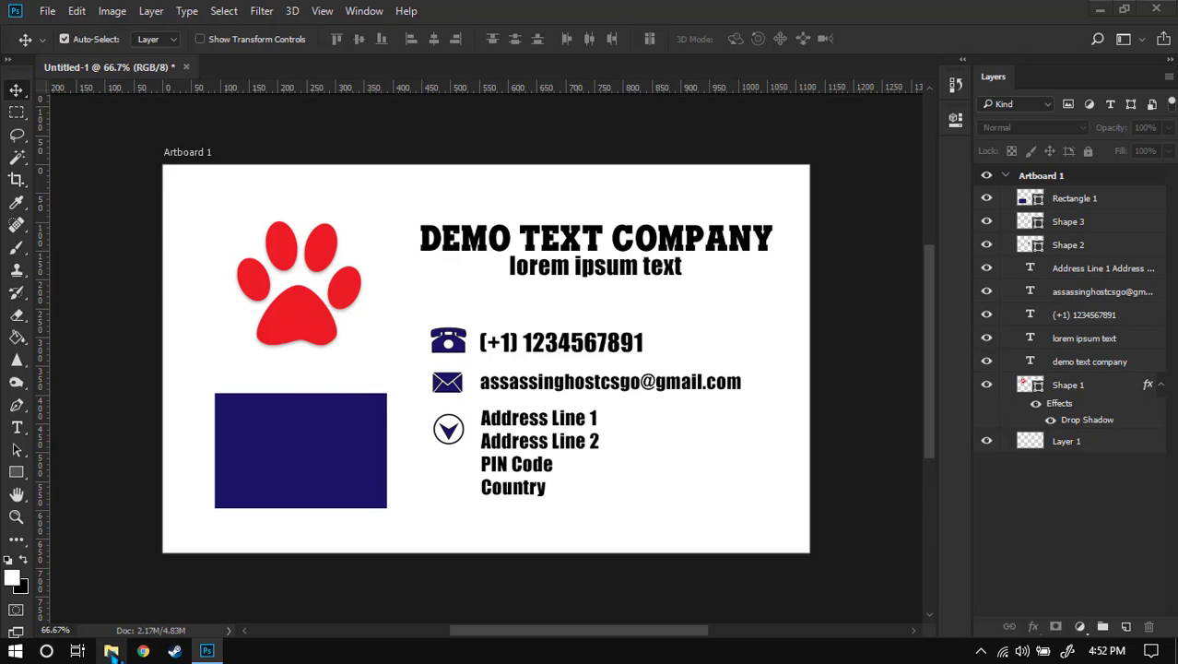
- Drag Sunrise Forest.jpg from the Downloads folder onto the card
left_click(111, 650)
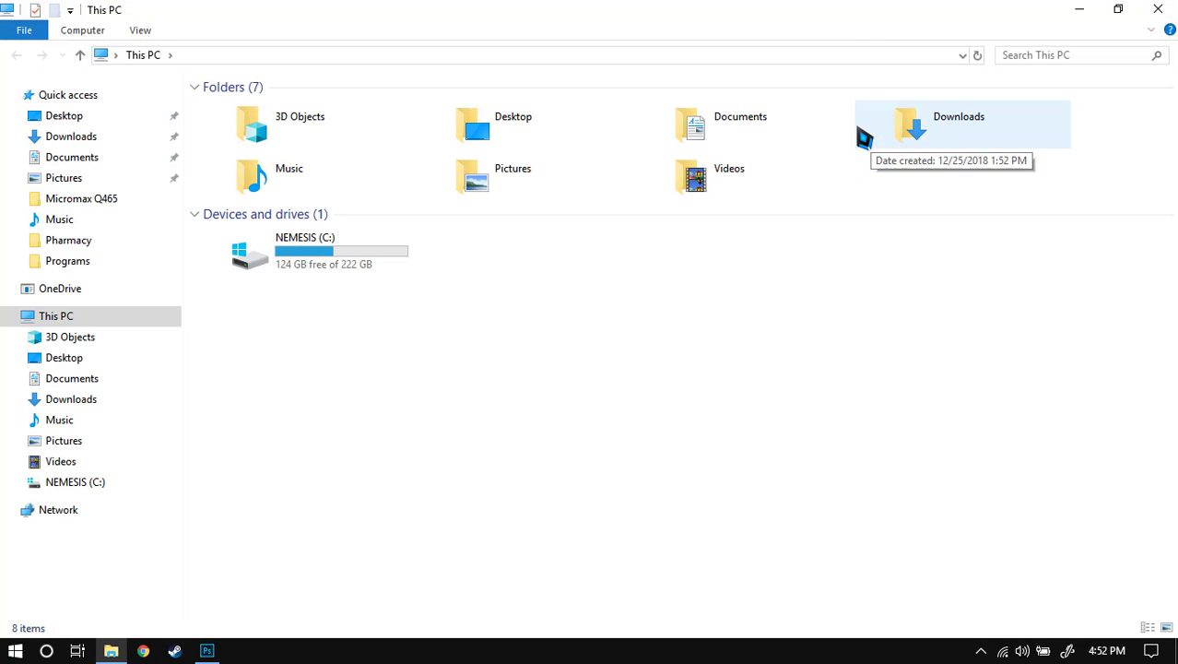
double_click(937, 149)
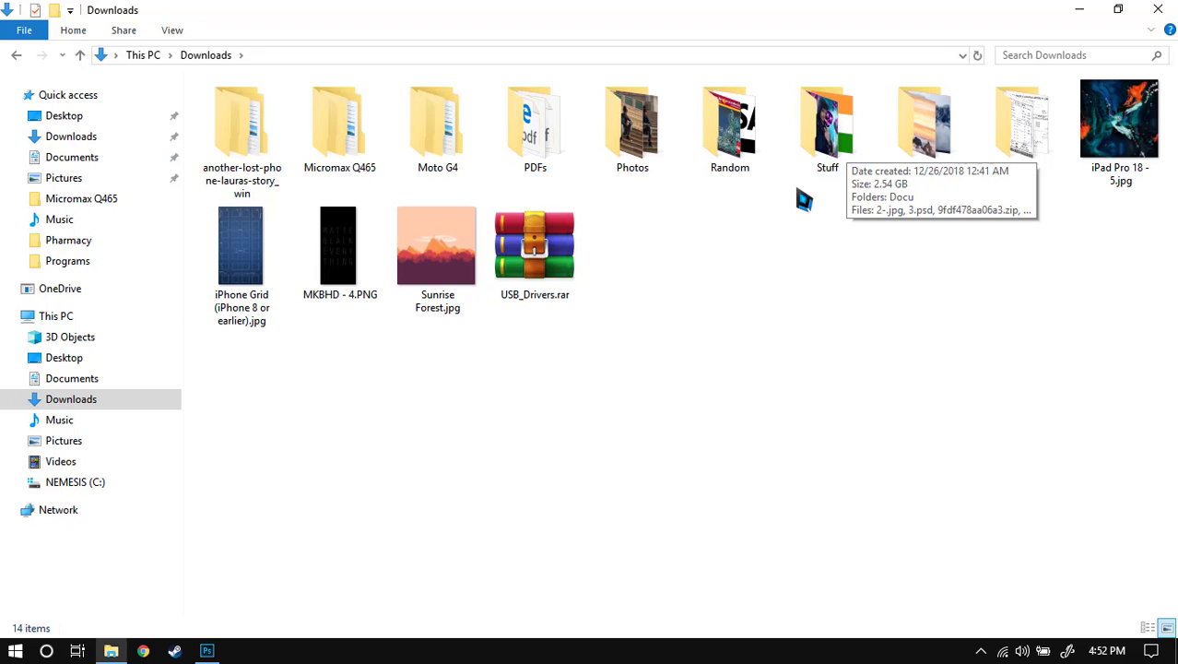
left_click_drag(449, 260, 394, 391)
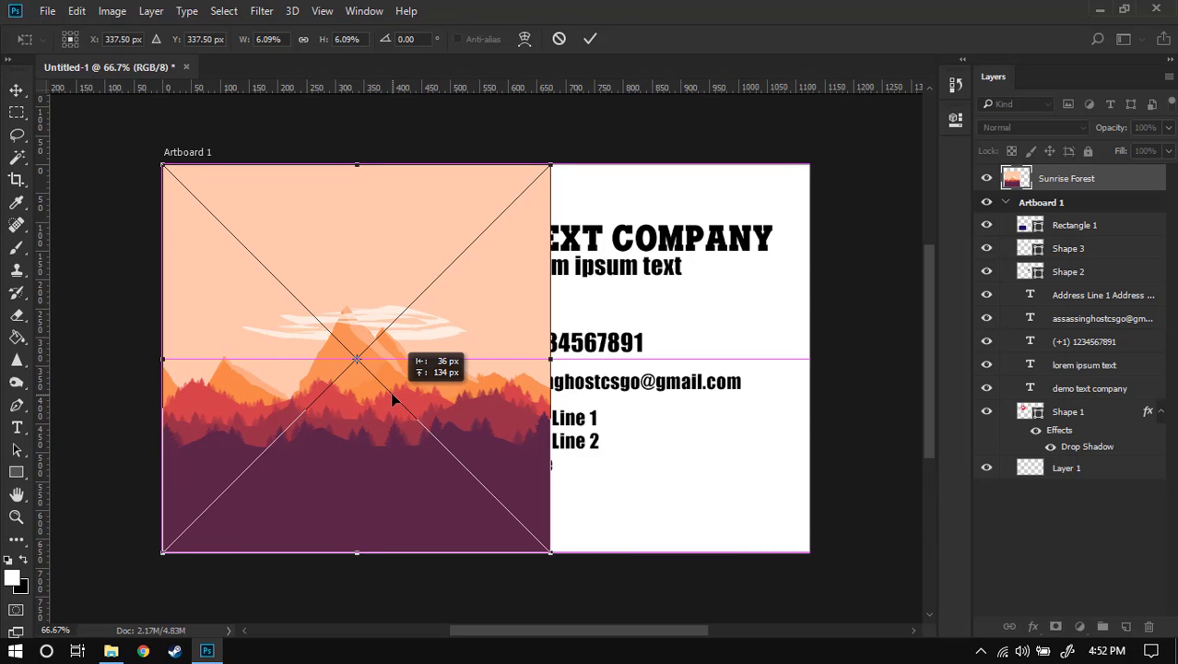
- Stretch Sunrise Forest across the full card width, commit it, and move its layer beneath the content
left_click_drag(550, 359, 809, 355)
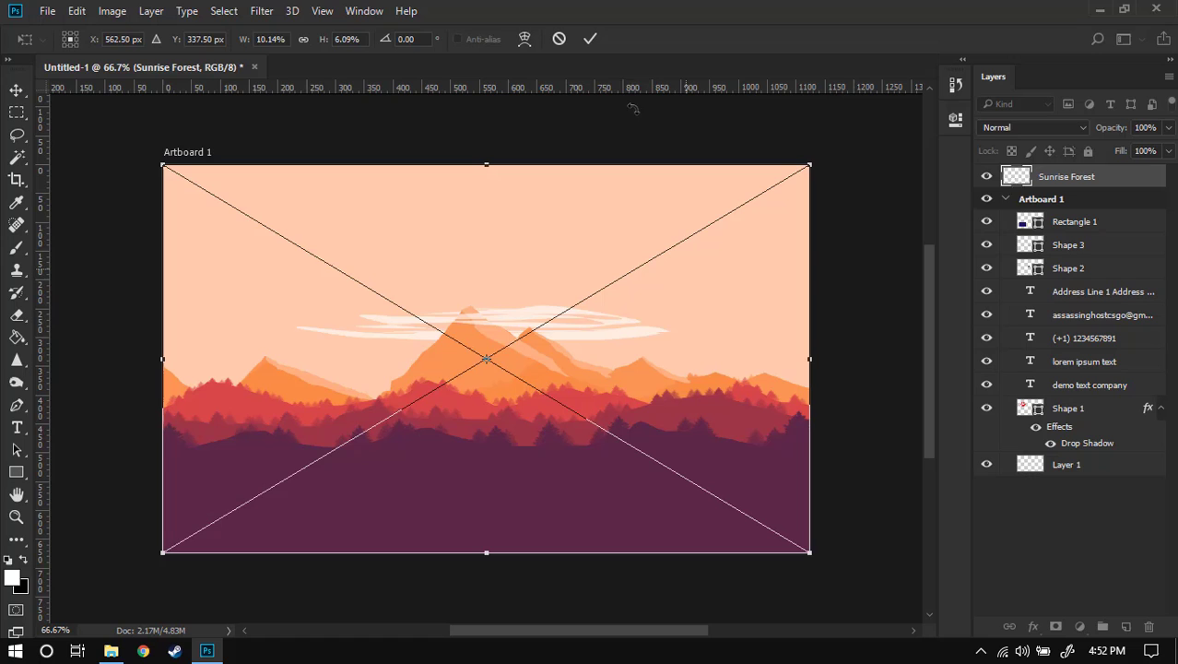
left_click(589, 39)
left_click_drag(1066, 202, 1067, 442)
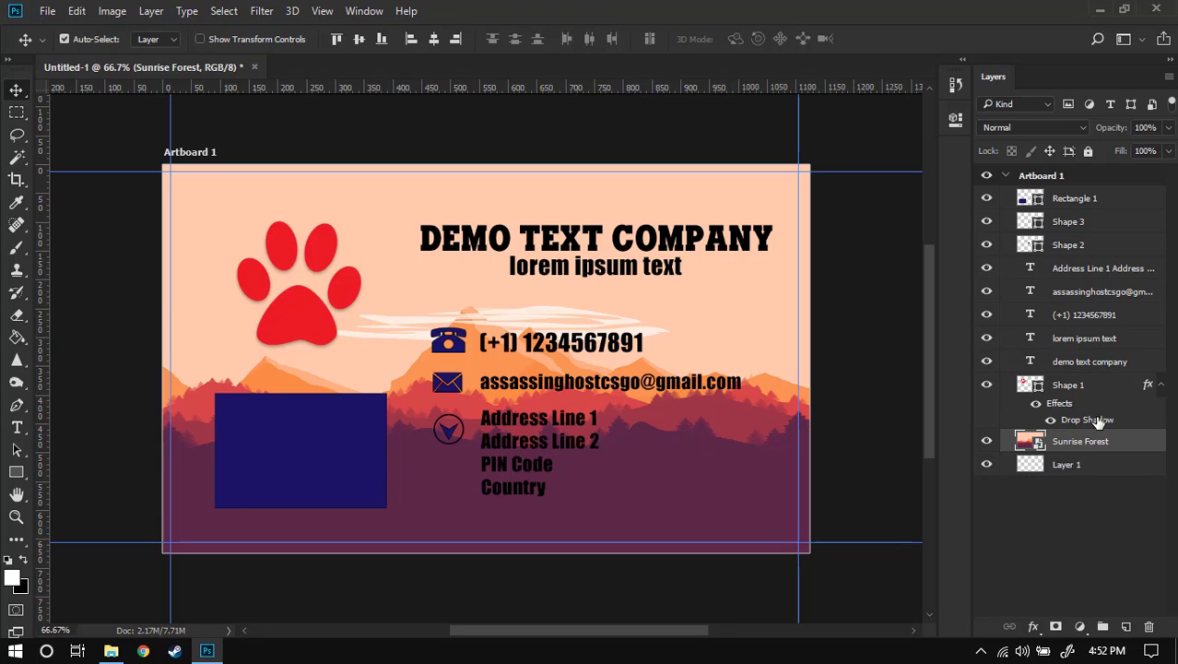
- Change the paw logo's fill colour to white
left_click(1085, 388)
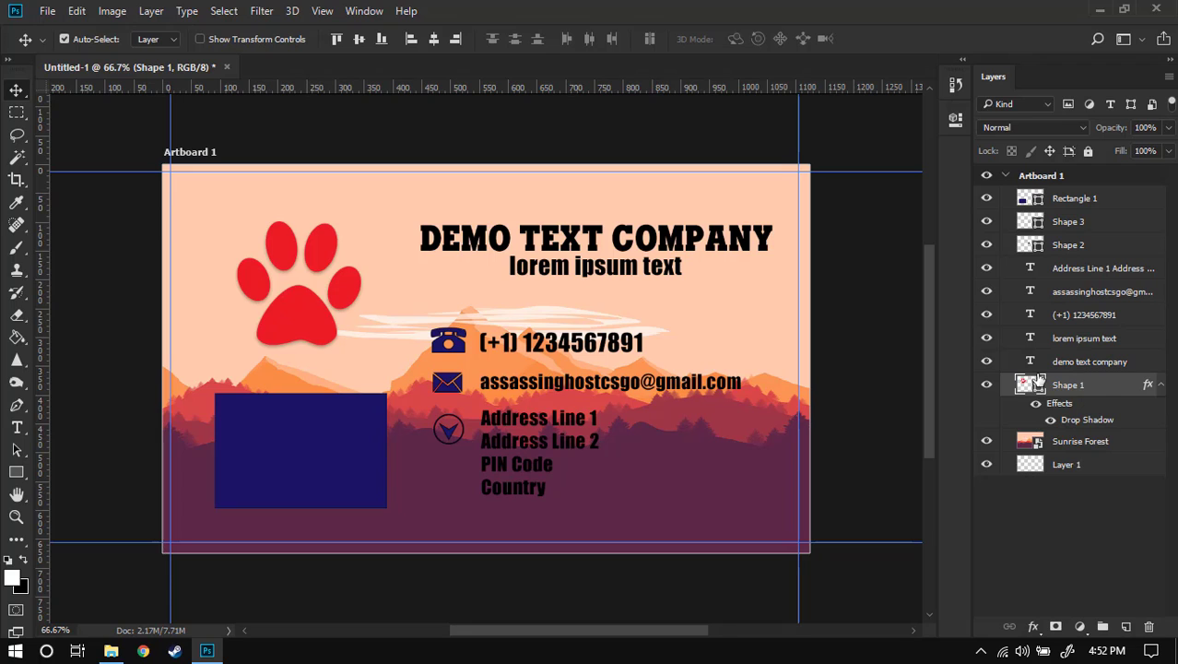
left_click(956, 120)
left_click(957, 121)
left_click(16, 471)
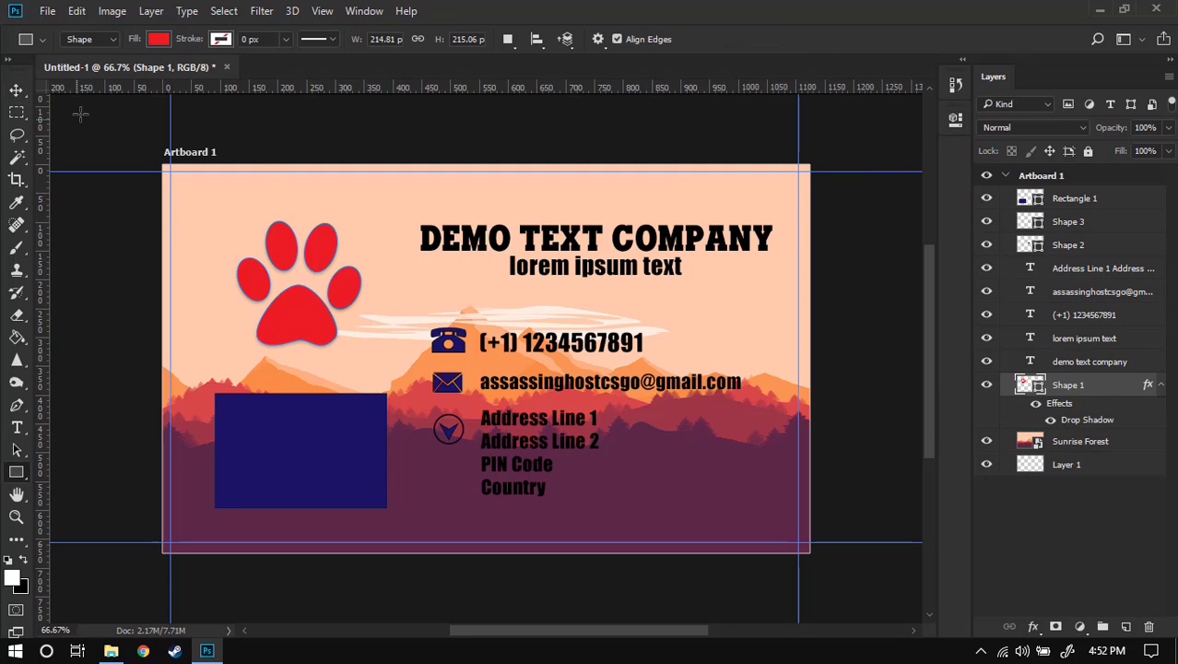
left_click(159, 40)
left_click(171, 149)
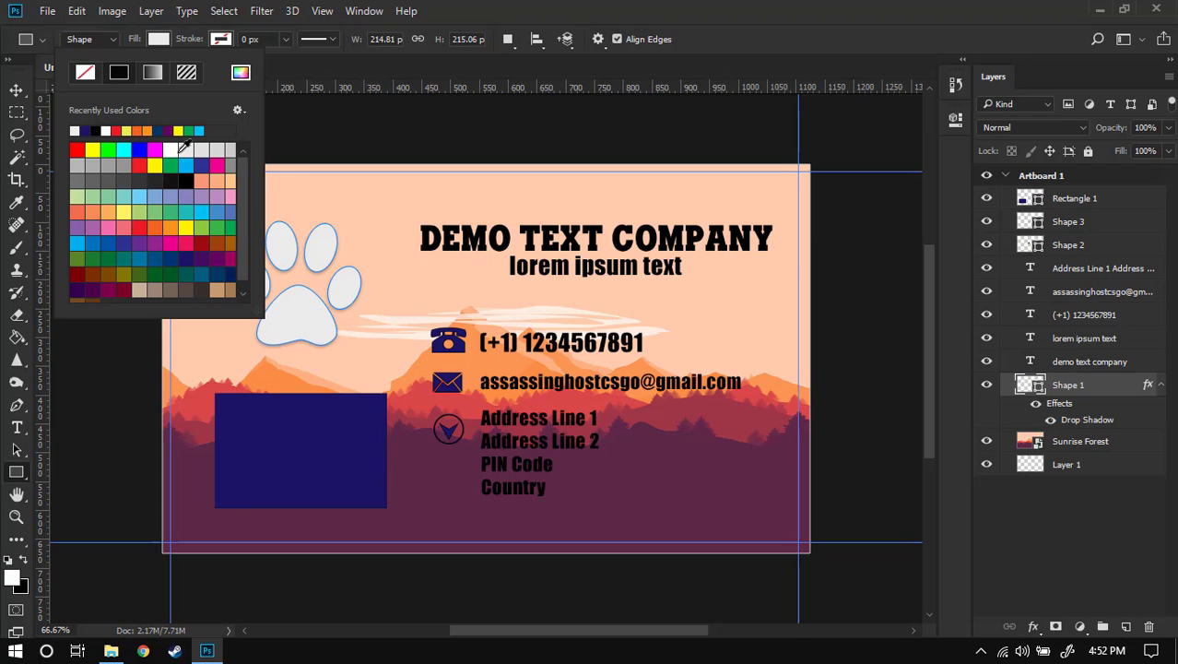
left_click(730, 177)
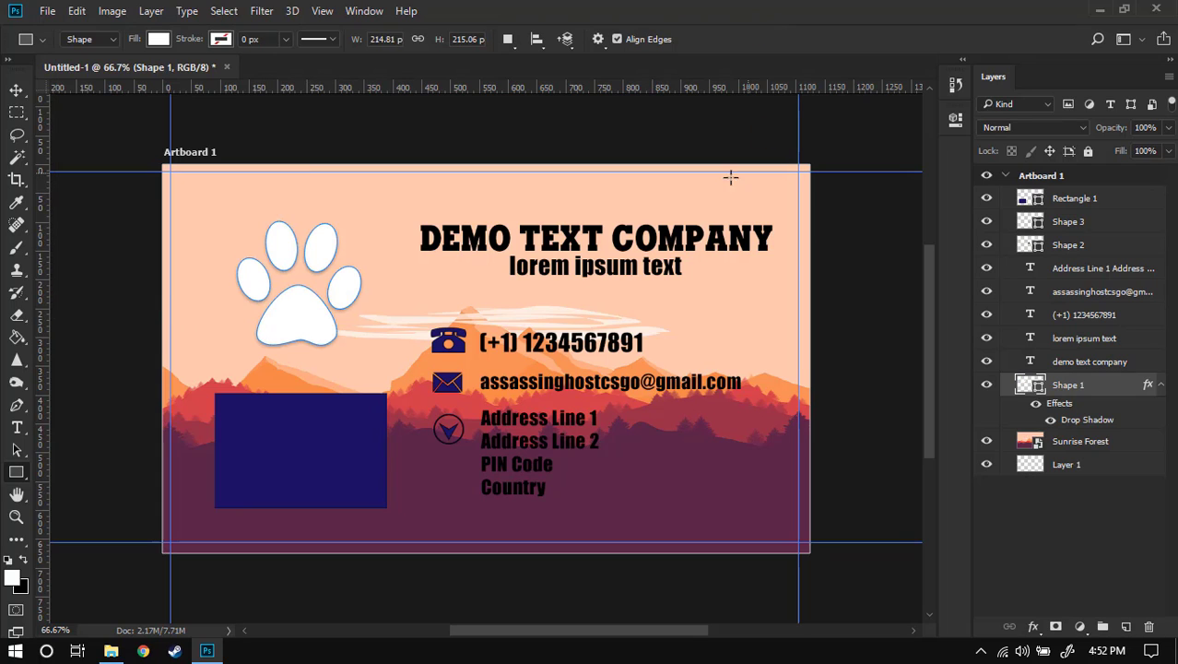
- Move the paw logo up and to the left, then select all the text layers
key("v")
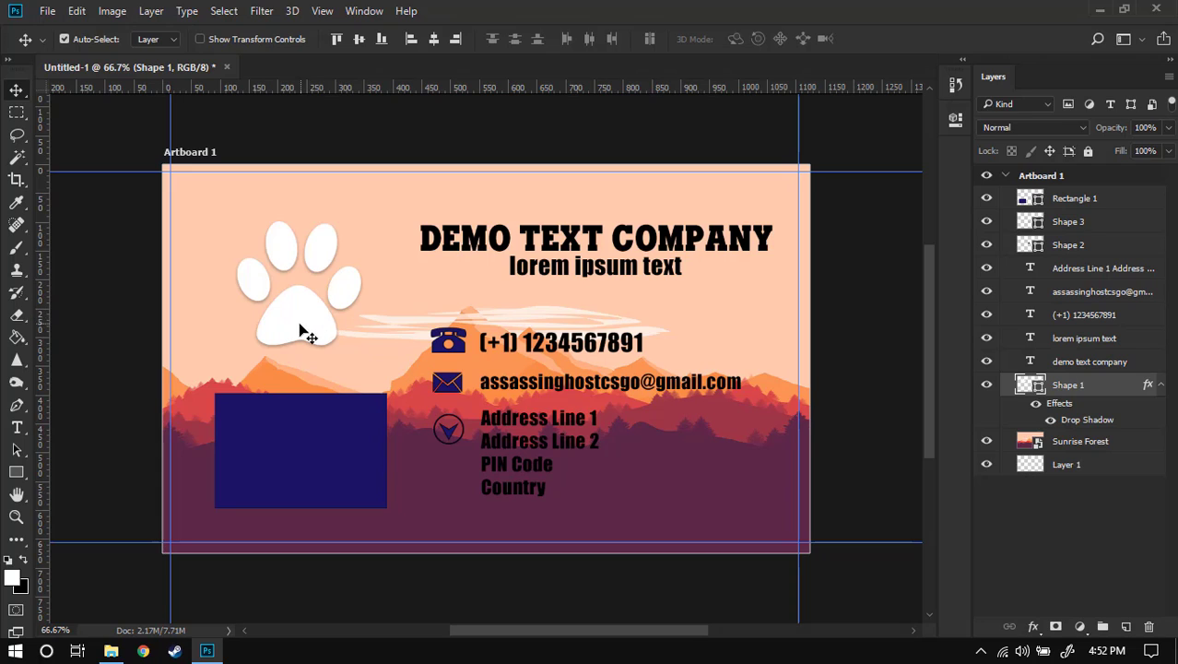
left_click_drag(303, 330, 282, 315)
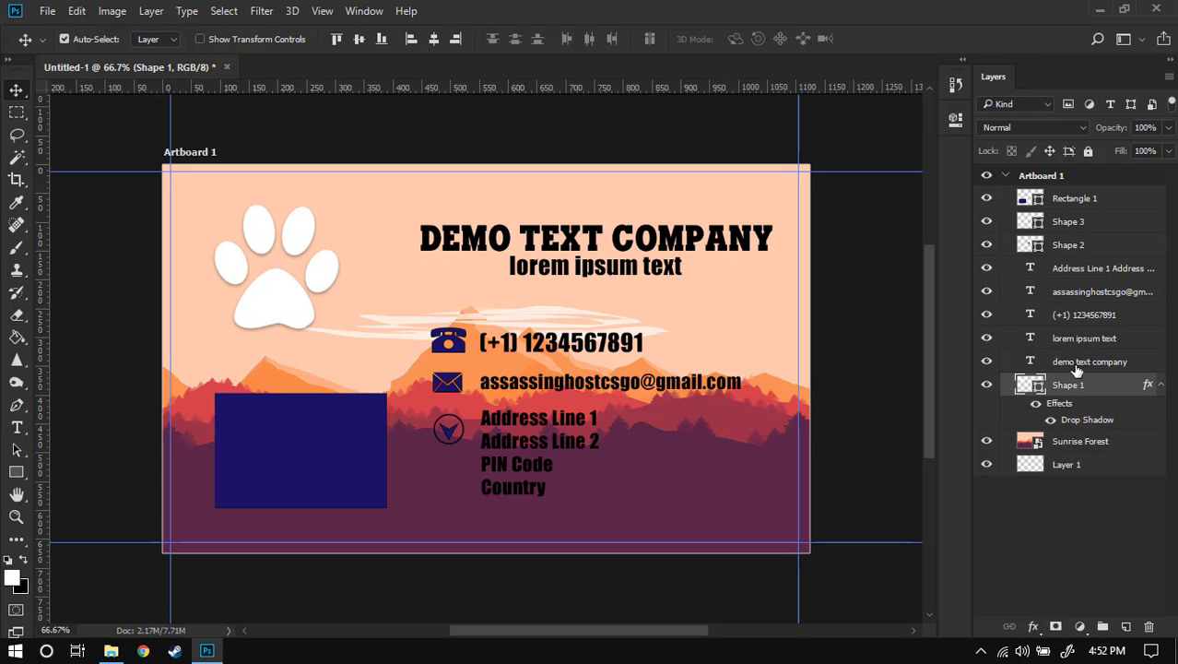
left_click(1075, 364)
left_click(1078, 269, "shift")
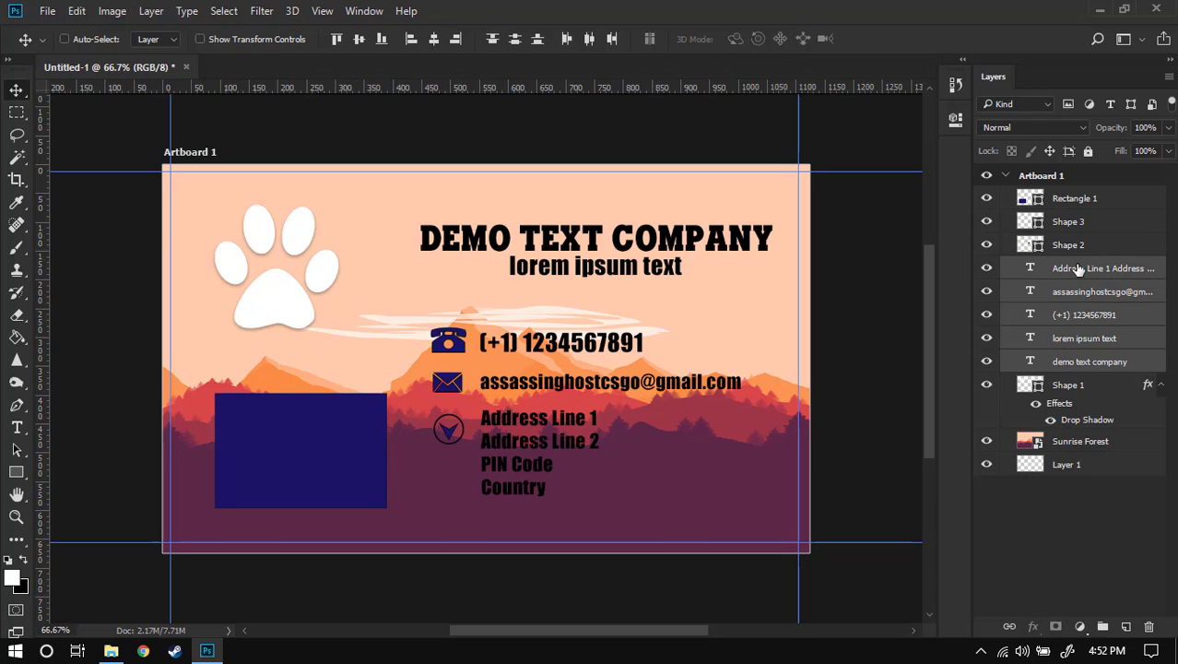
- Group the text layers and give the group a white colour overlay and drop shadow
key("ctrl+g")
right_click(1075, 266)
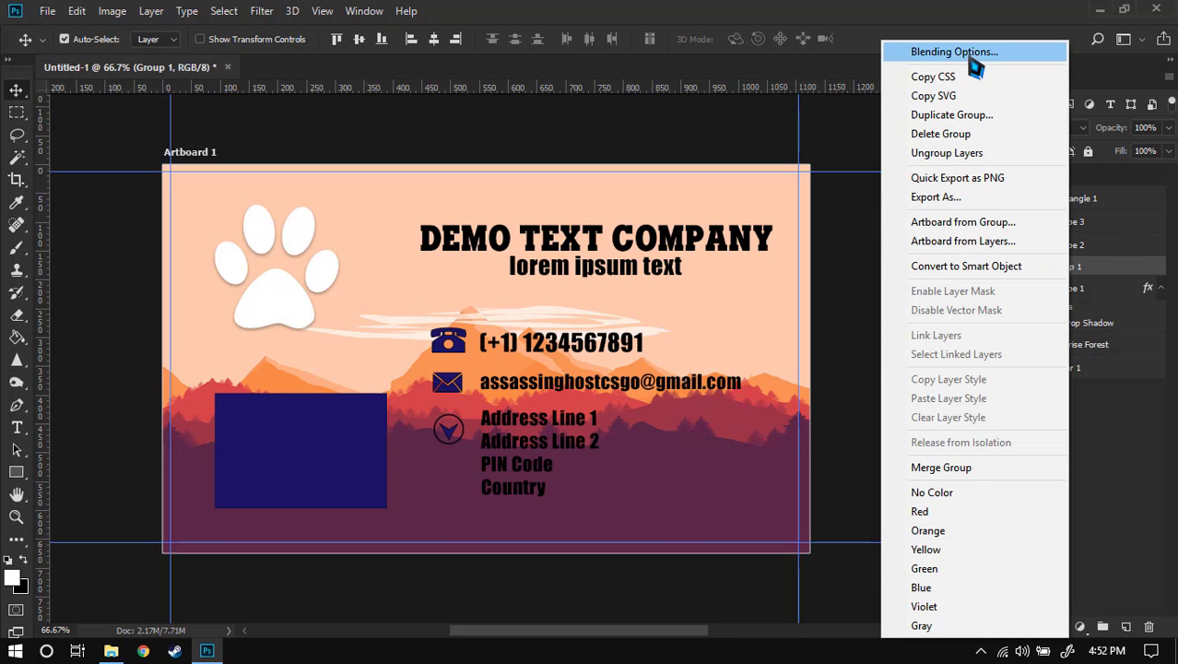
left_click(932, 53)
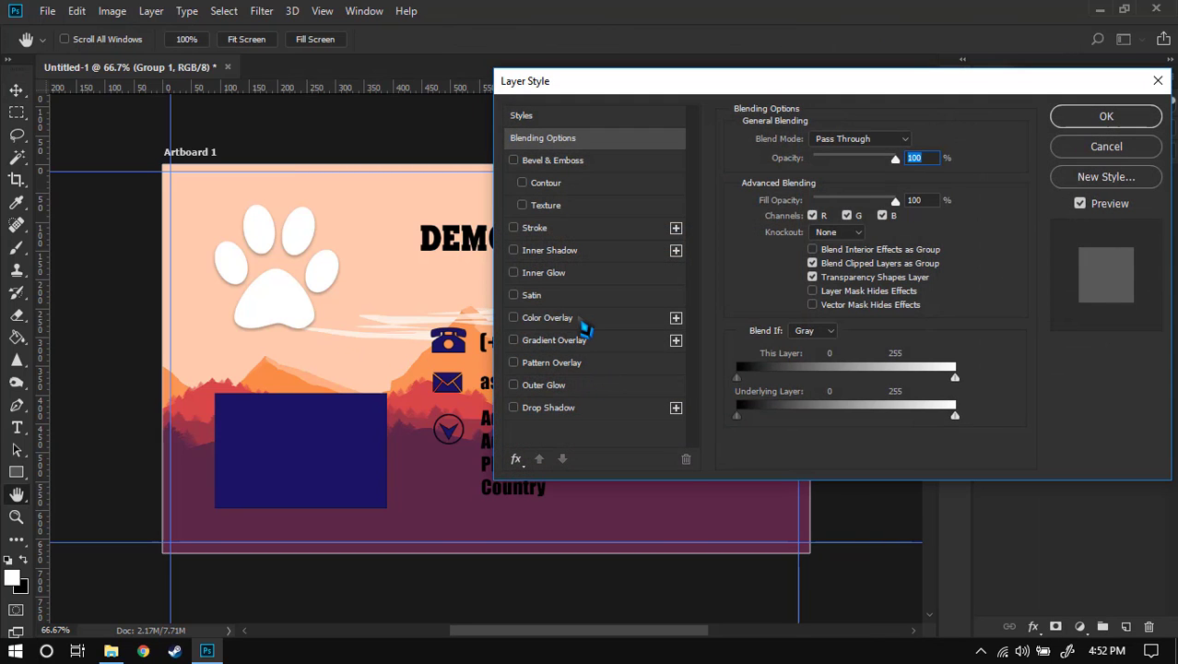
left_click(572, 318)
left_click_drag(854, 83, 600, 119)
left_click(737, 385)
left_click(811, 148)
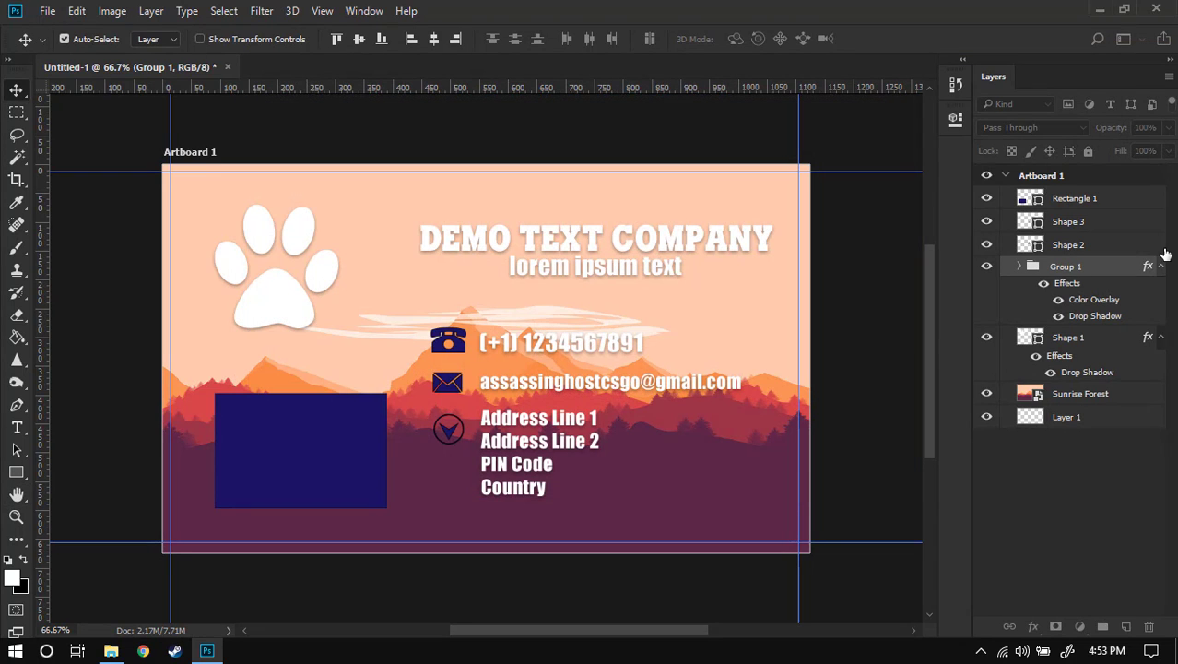
- Group Shape 2, Shape 3 and Rectangle 1 as Group 2 with white overlay and drop shadow
left_click(1112, 252)
left_click(1097, 197, "shift")
key("ctrl+g")
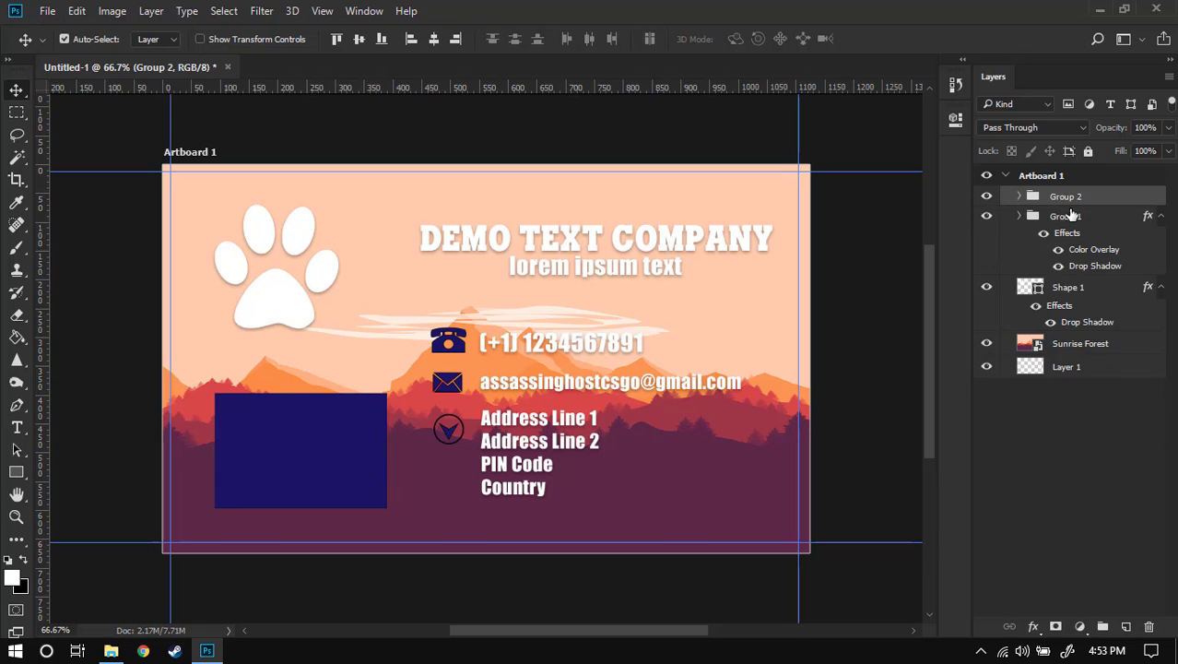
right_click(1080, 211)
left_click(797, 176)
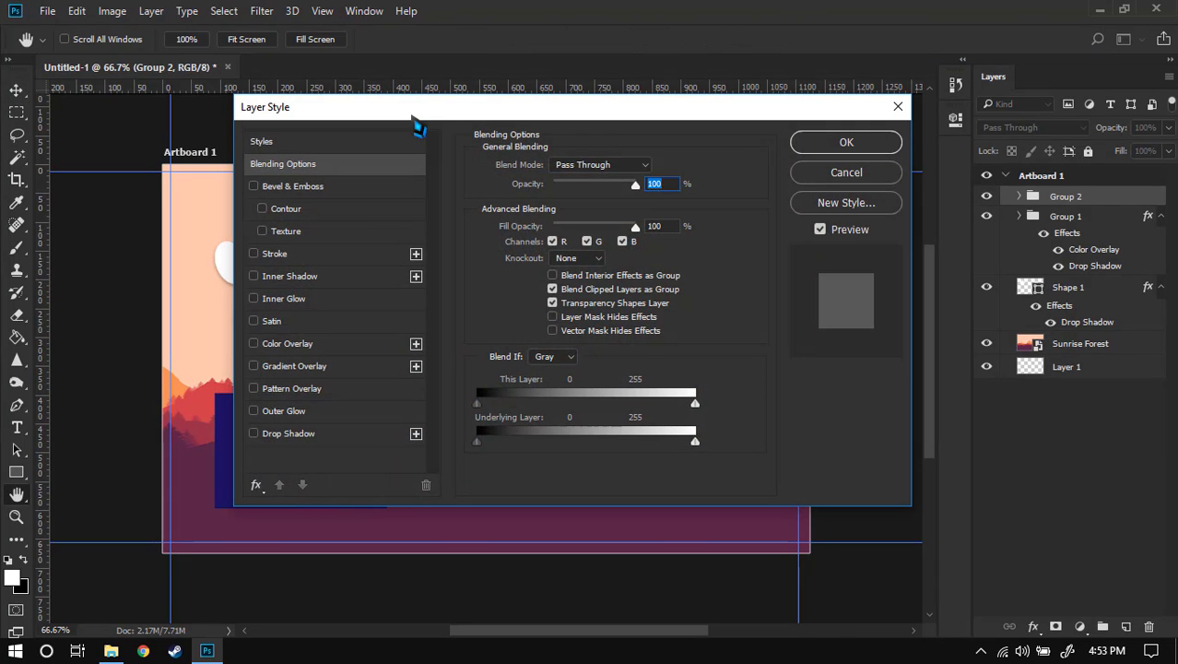
left_click_drag(412, 120, 713, 68)
left_click(628, 292)
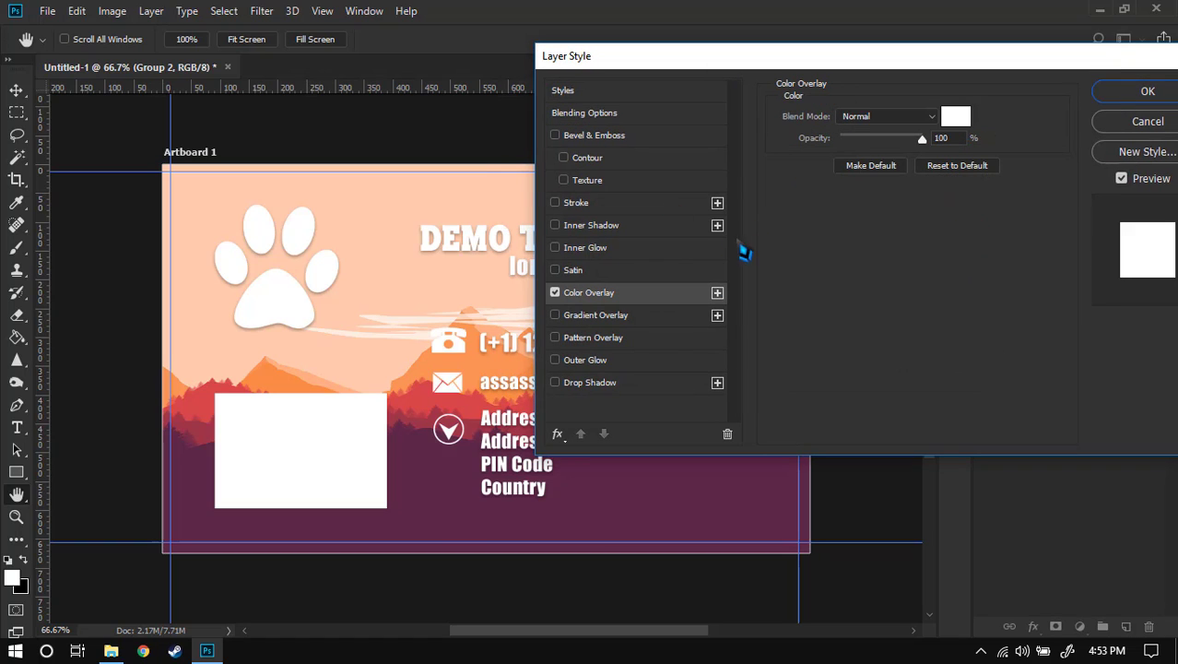
left_click(629, 382)
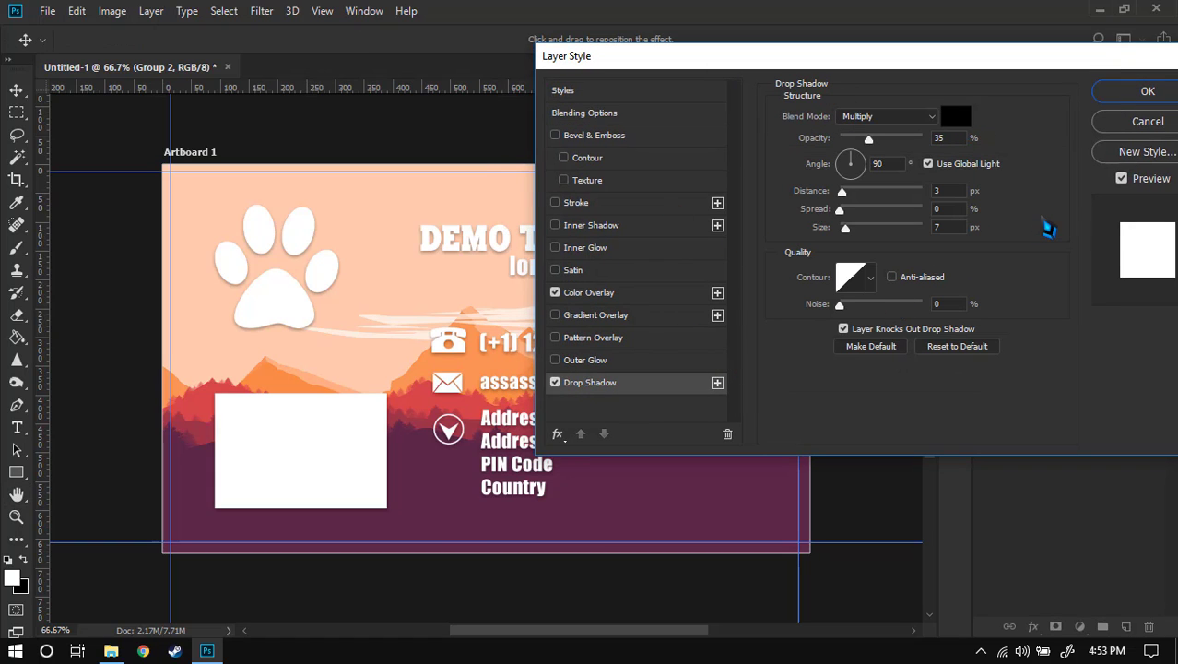
left_click(1150, 92)
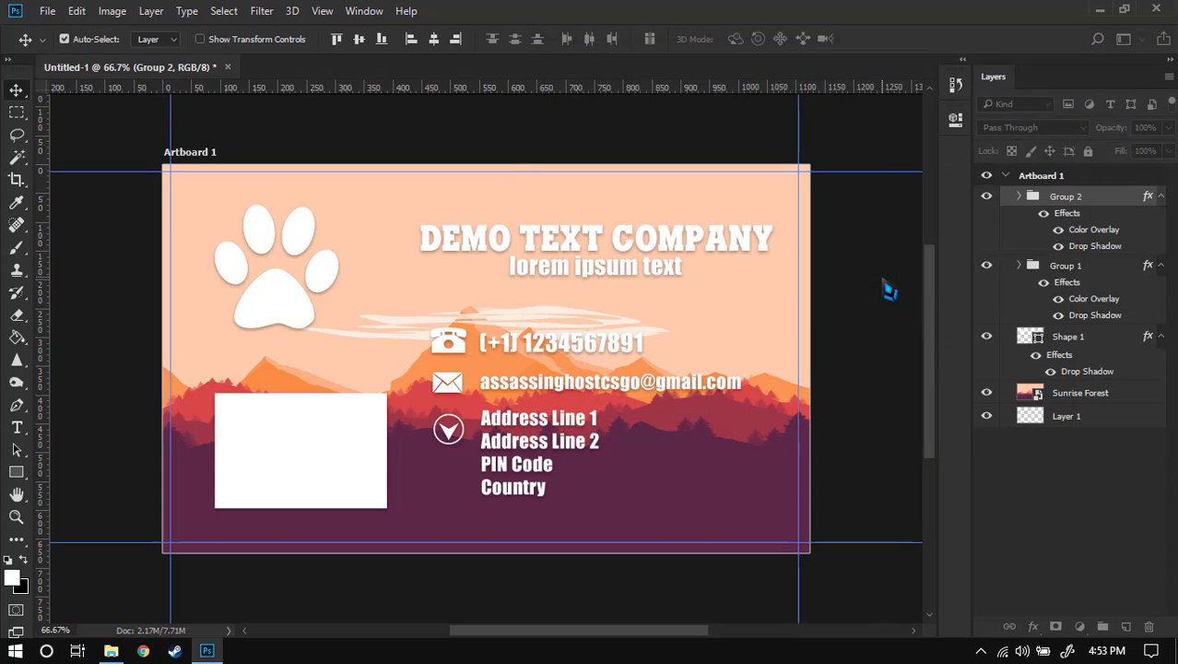
left_click(615, 357)
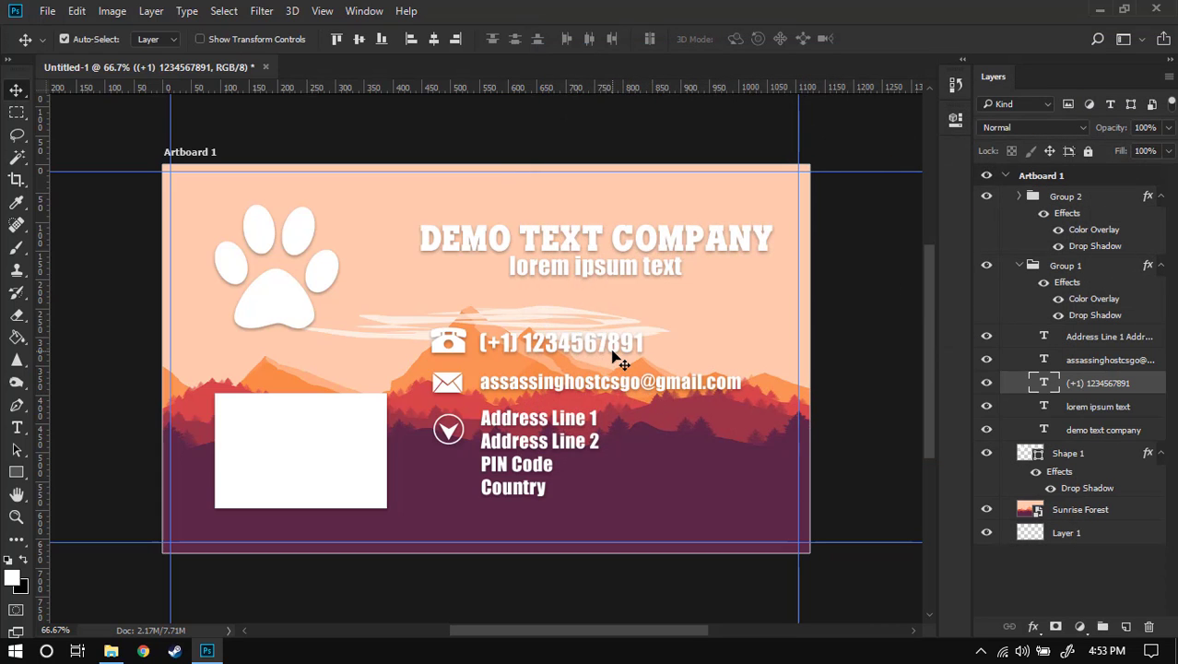
left_click(832, 469)
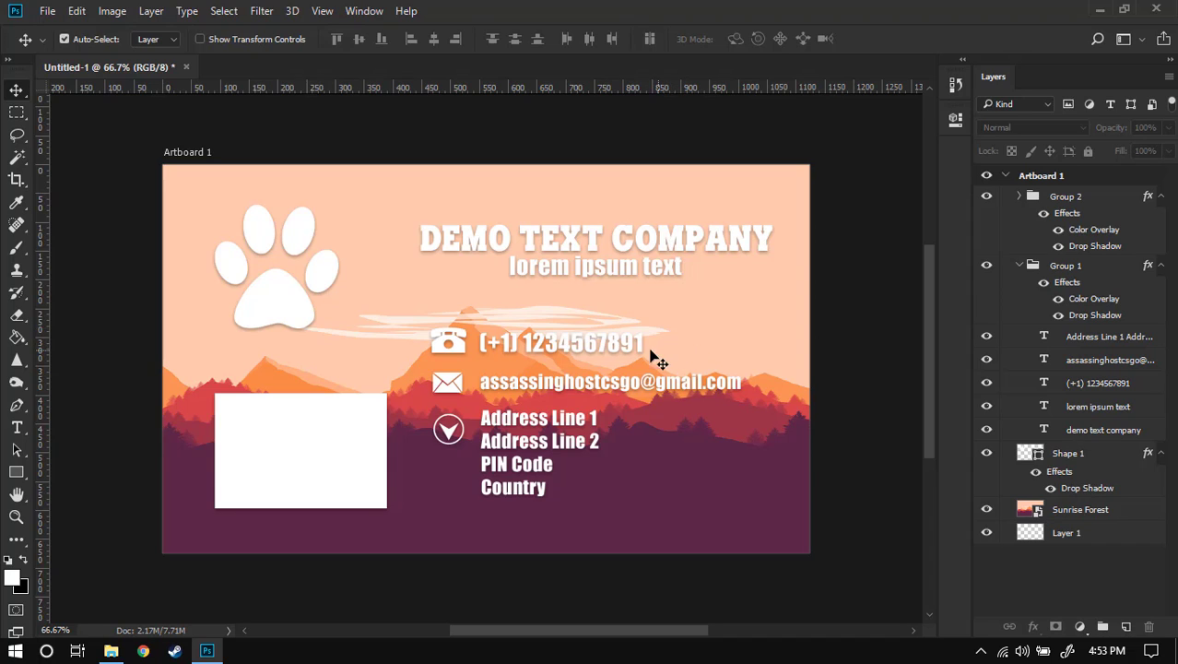
key("t")
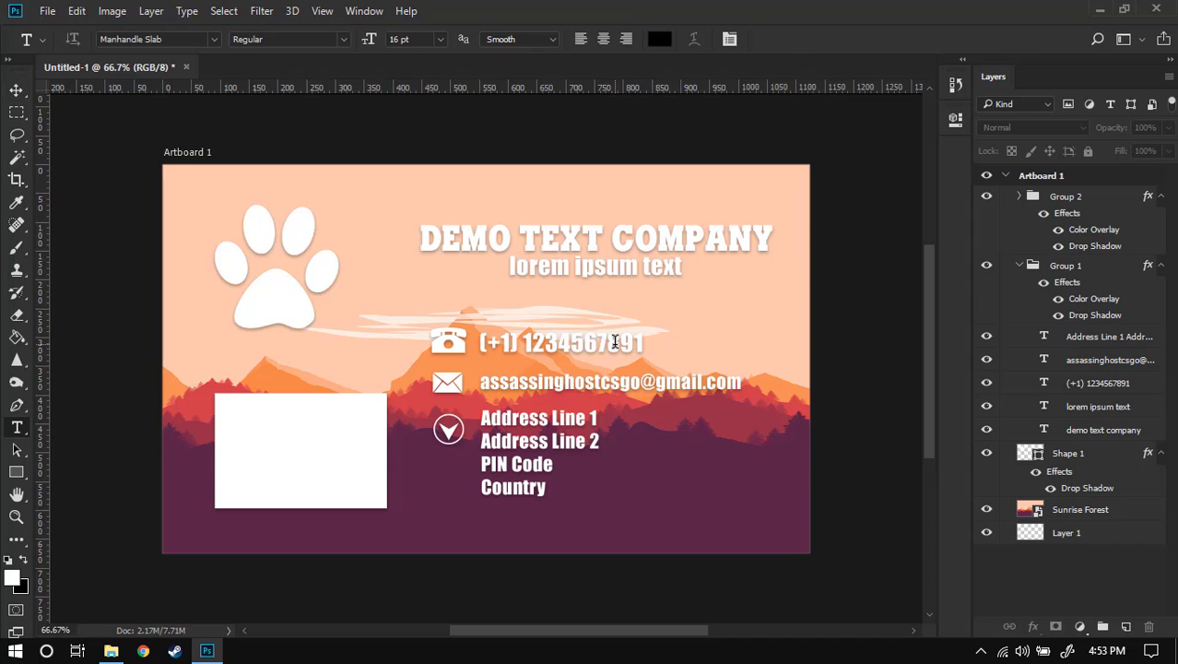
left_click(619, 343)
left_click_drag(643, 343, 473, 343)
left_click(659, 40)
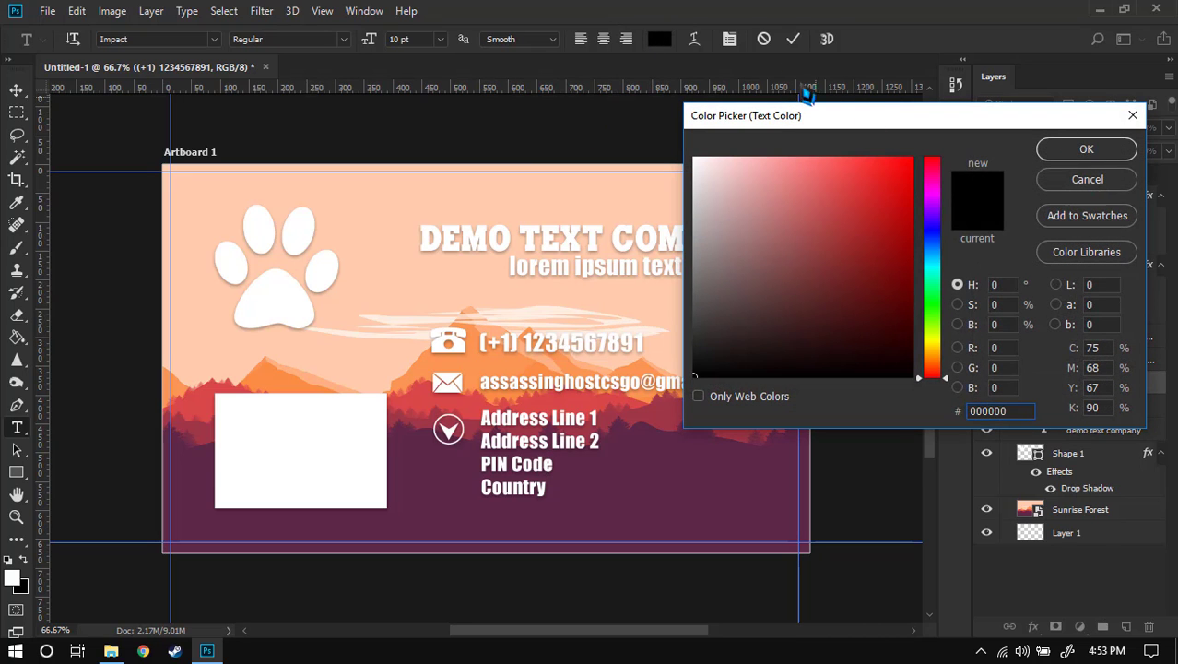
left_click(1106, 181)
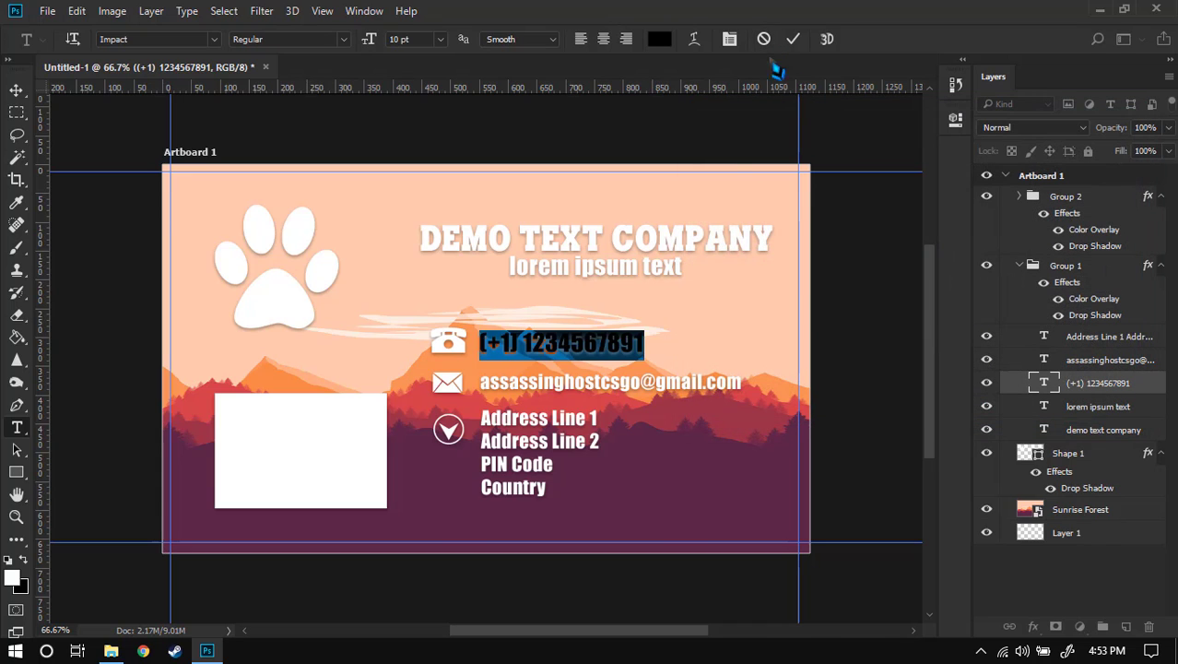
left_click(764, 39)
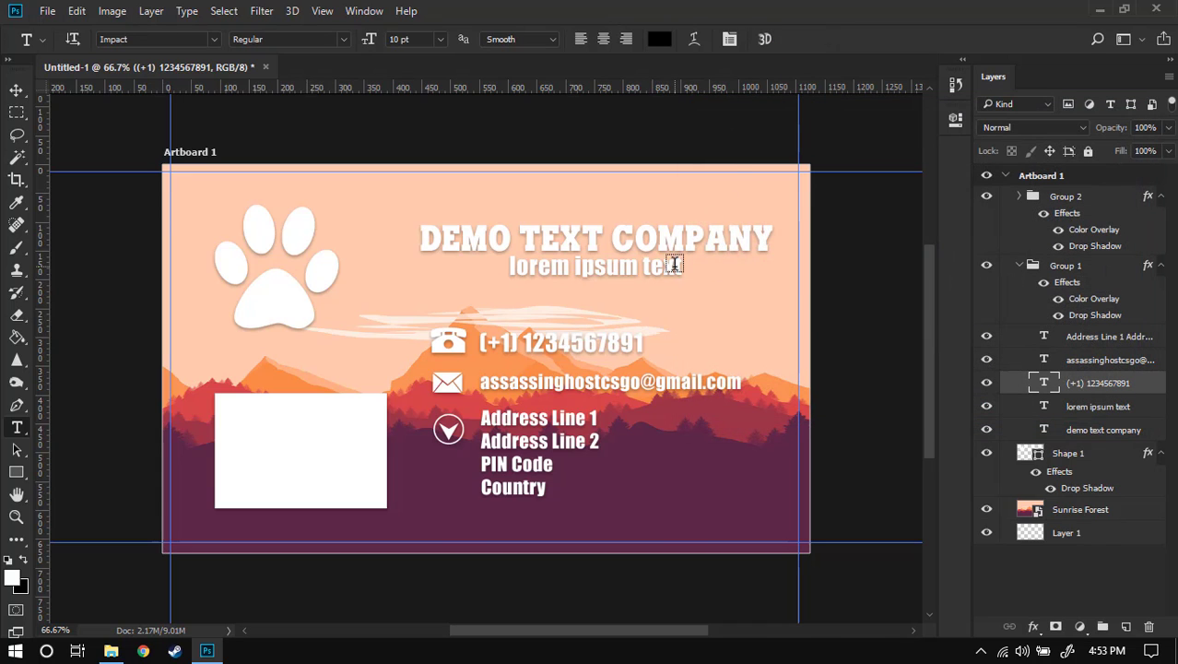
left_click(1093, 515)
left_click(1071, 536)
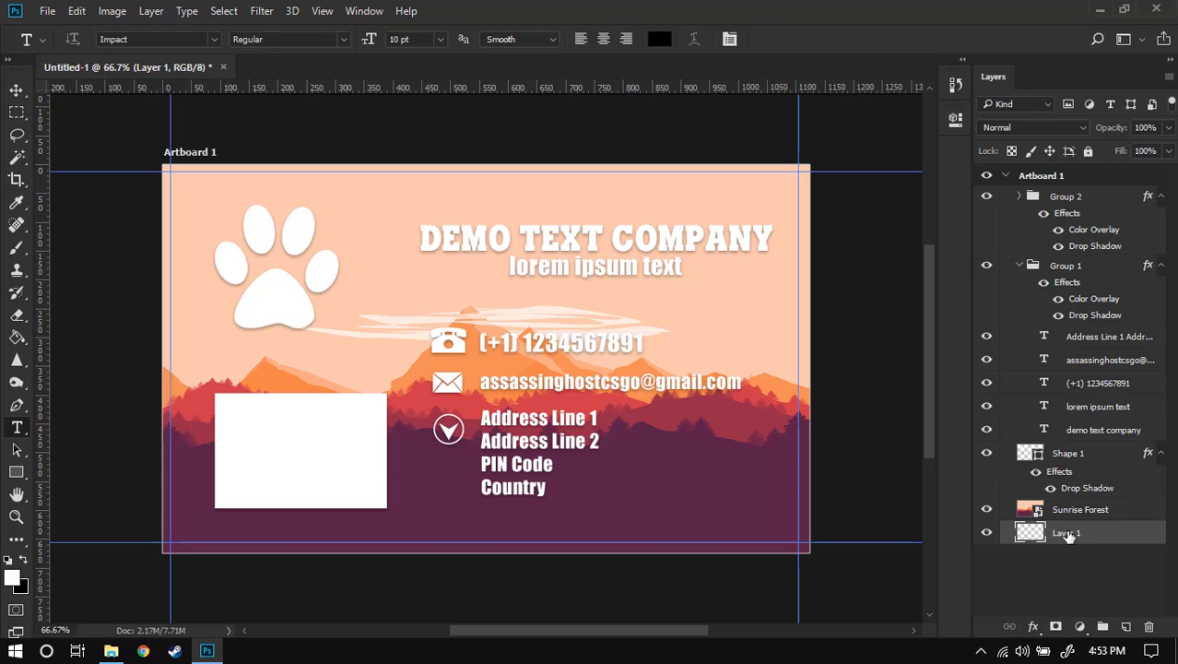
- Fill Layer 1 with white, test Sunrise Forest's opacity, then minimize Photoshop and File Explorer
key("x")
key("ctrl+BackSpace")
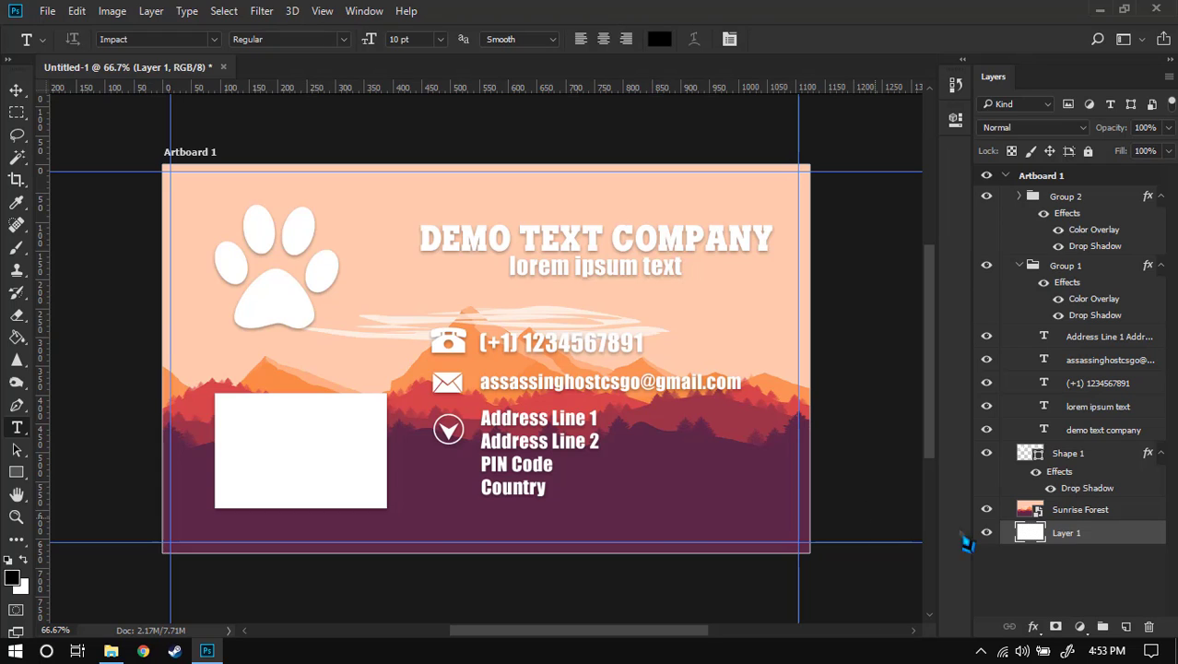
left_click(1069, 512)
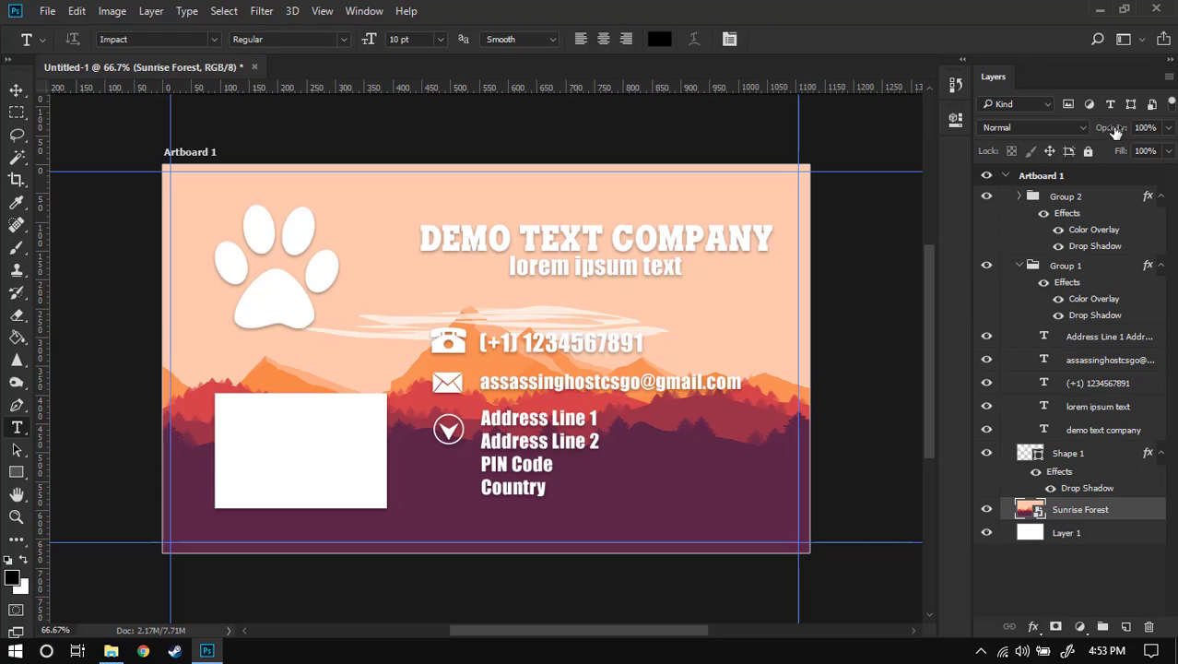
left_click_drag(1114, 135, 1161, 133)
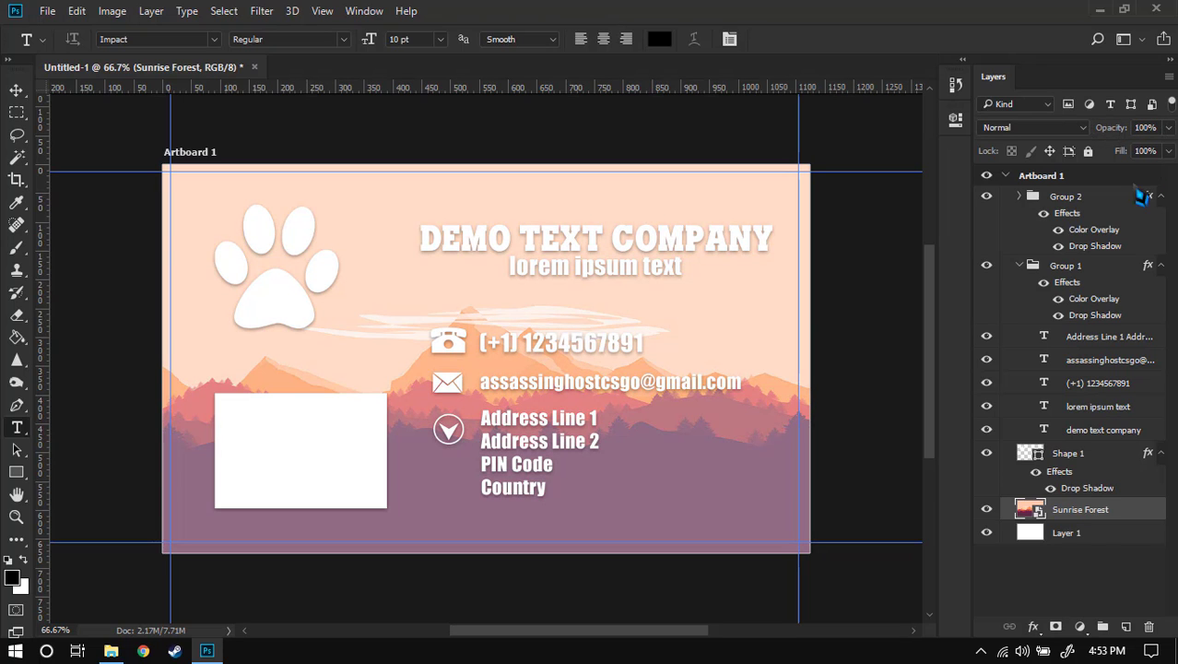
left_click(1070, 584)
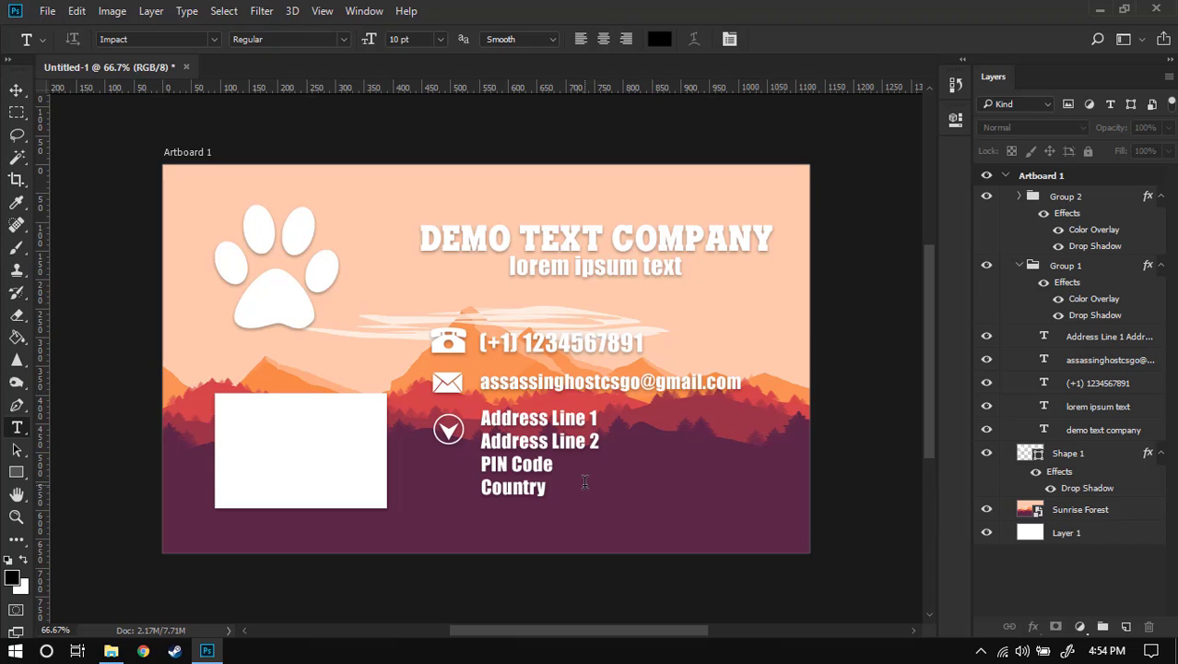
left_click(1099, 9)
left_click(1079, 9)
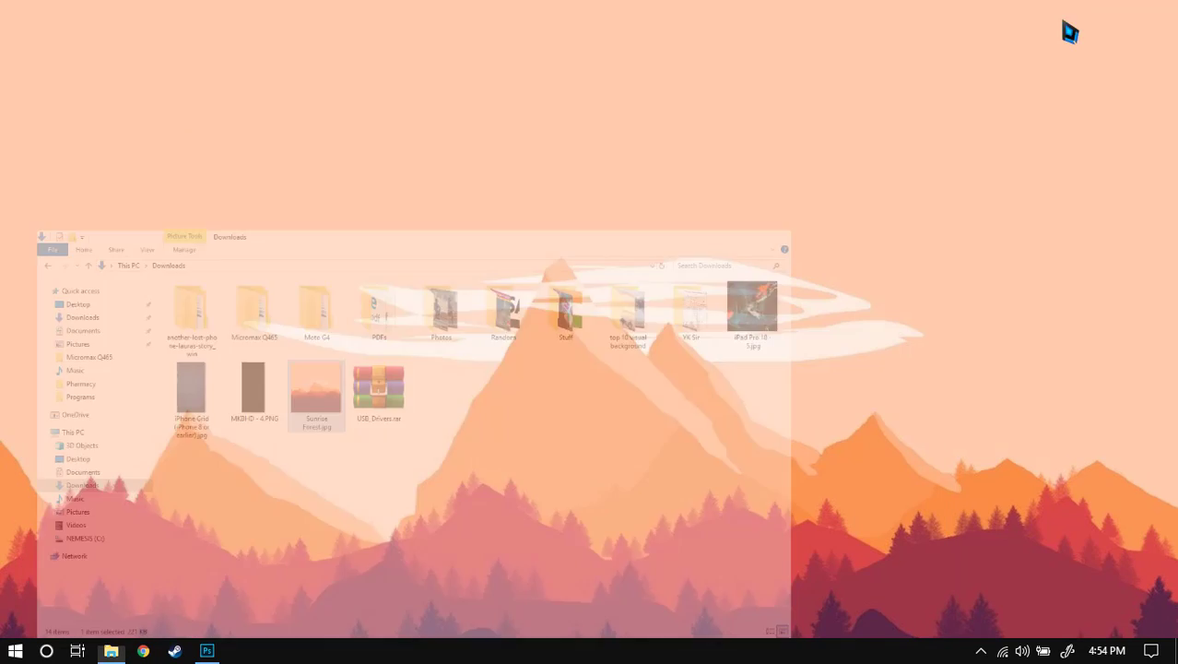